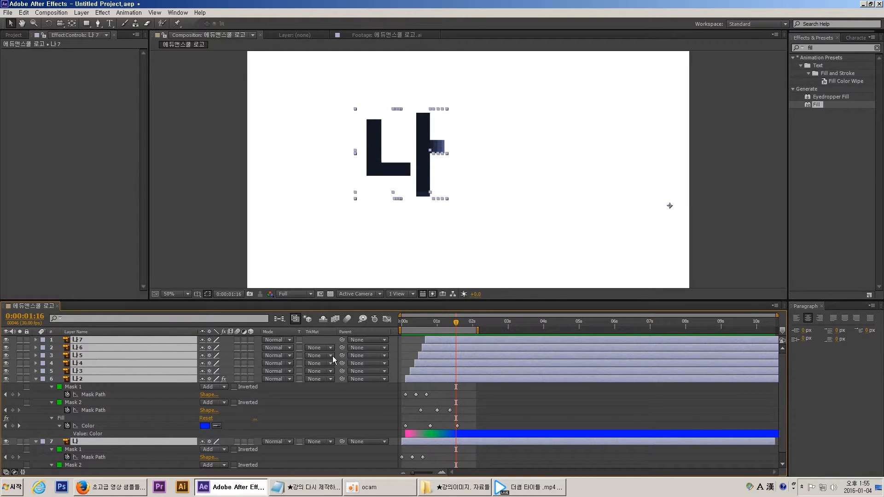
key("ctrl+shift+c")
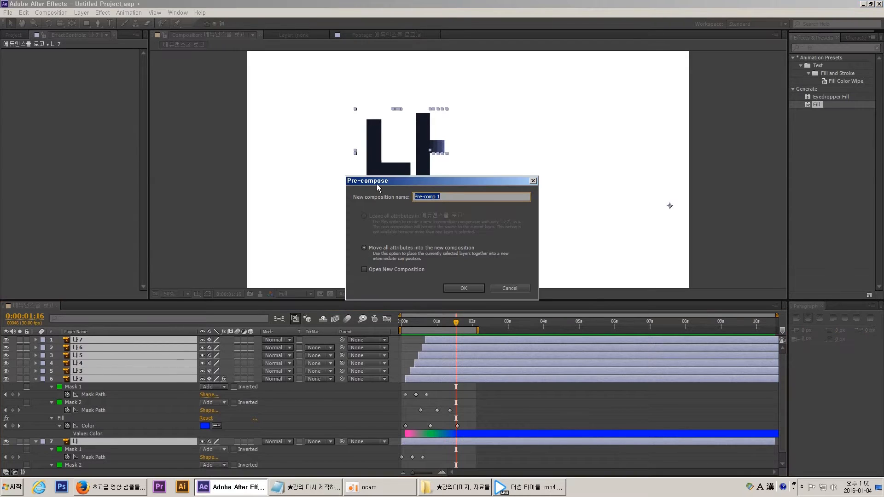
key("Escape")
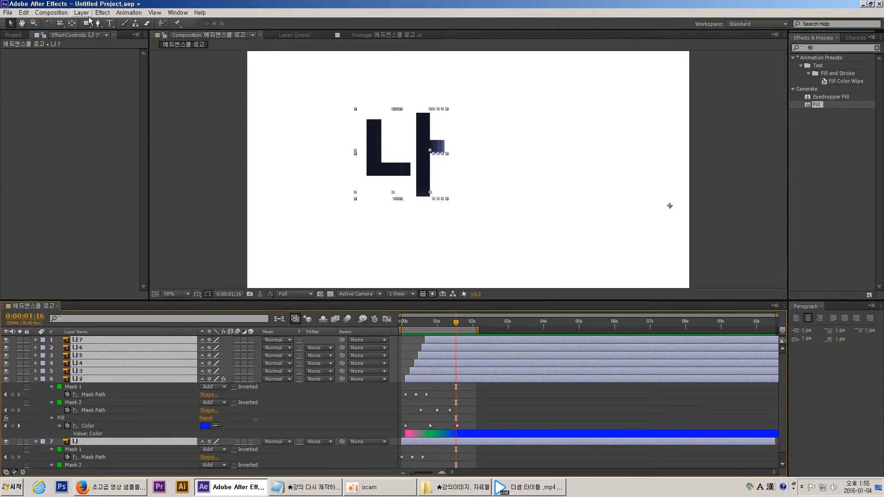
left_click(81, 13)
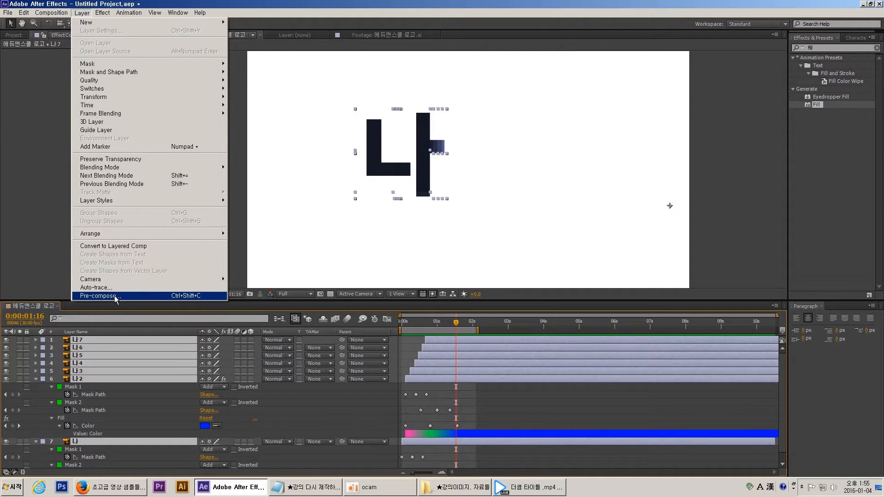
left_click(26, 69)
Show the project's items and view the settings for a new composition, without creating one
left_click(14, 36)
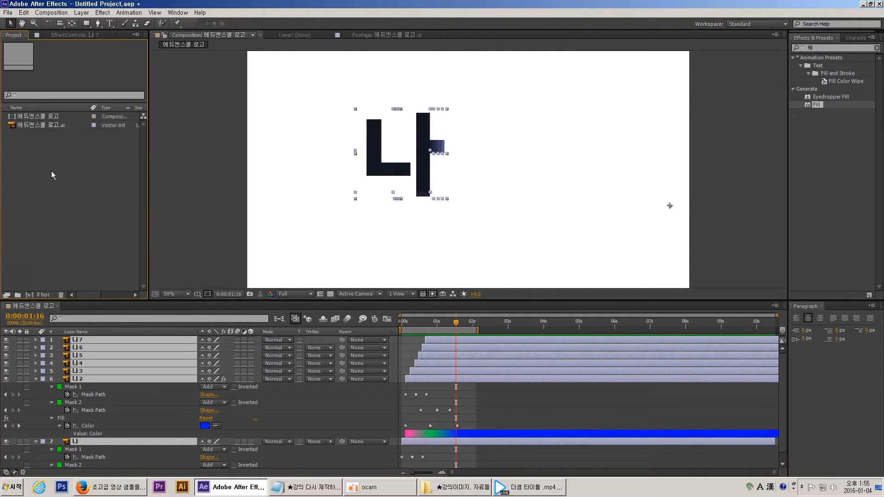
left_click(52, 13)
left_click(63, 23)
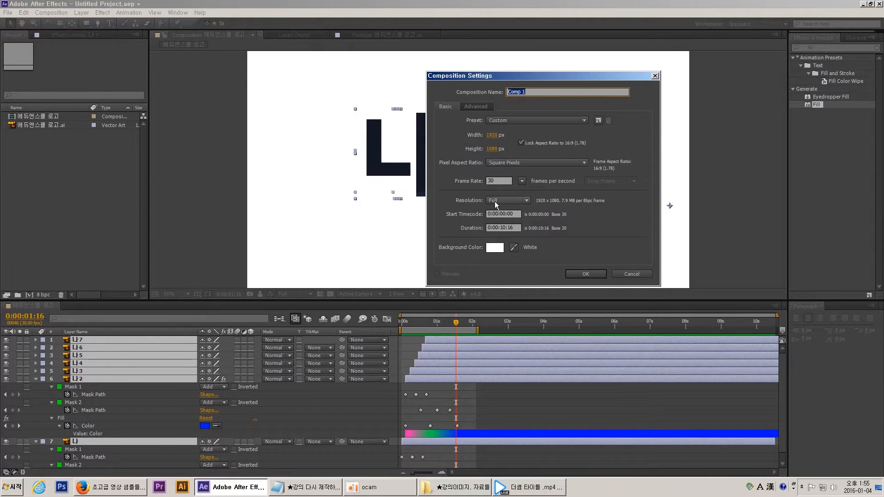
left_click(618, 274)
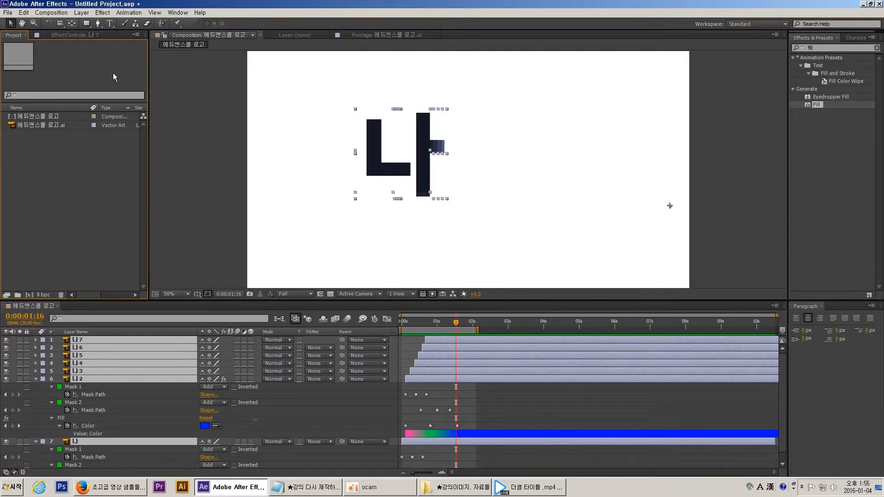
key("ctrl+k")
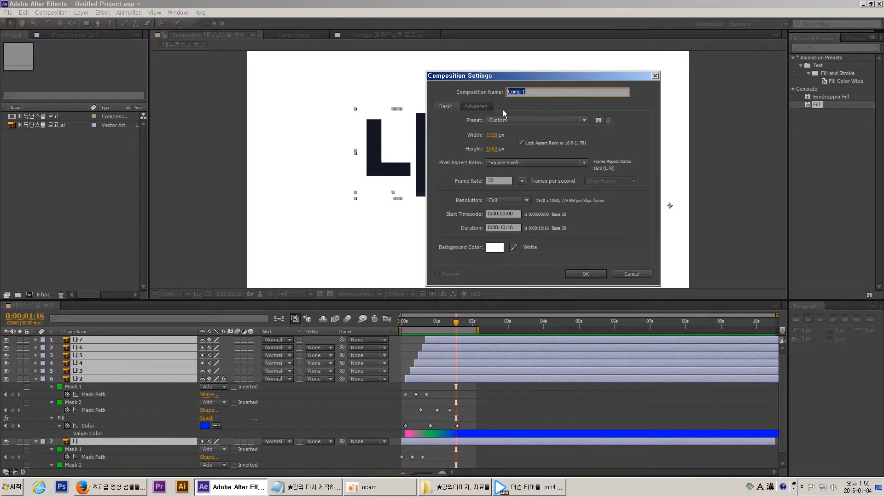
key("Escape")
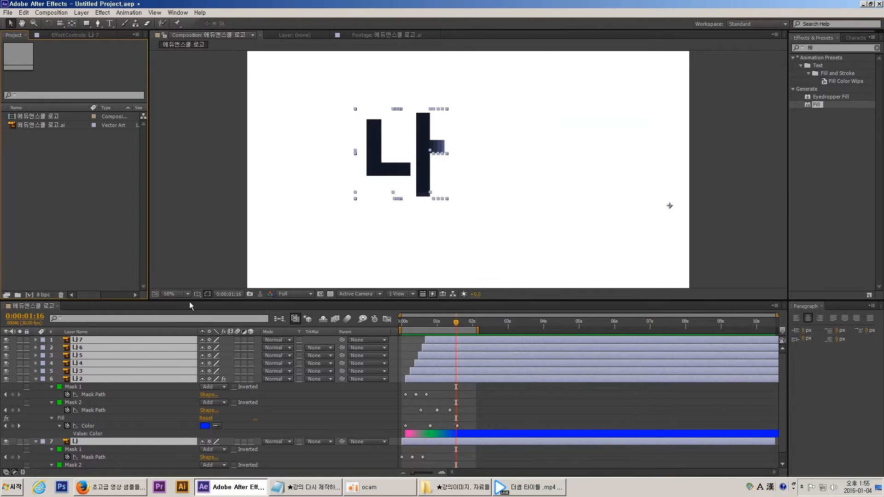
left_click(32, 413)
left_click(80, 343)
scroll(104, 420, "down", 1)
left_click(94, 433, "shift")
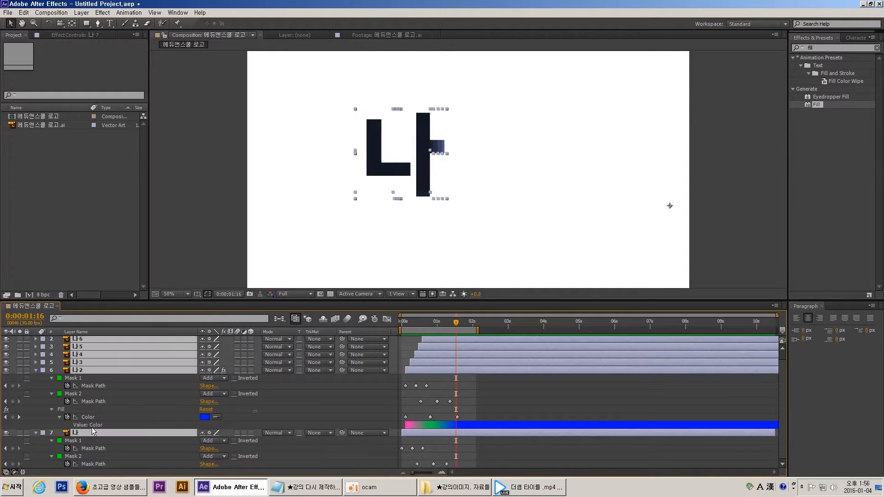
scroll(105, 366, "up", 1)
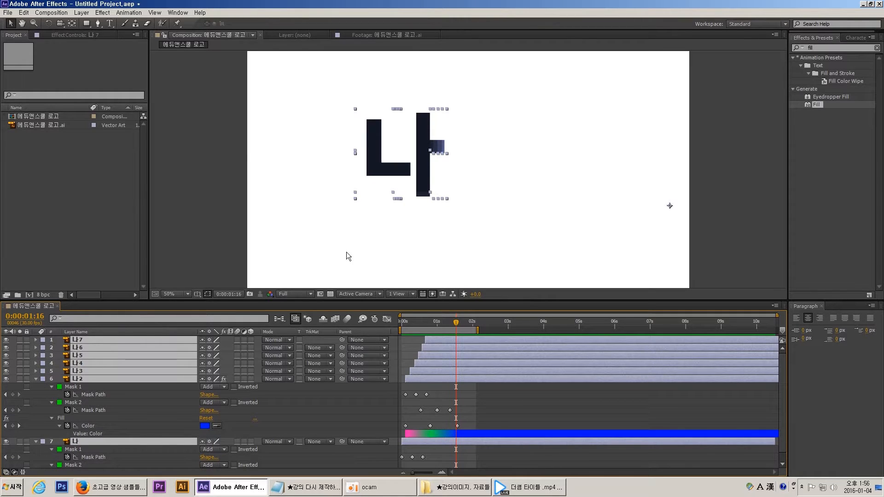
key("ctrl+shift+c")
key("Escape")
key("ctrl+shift+c")
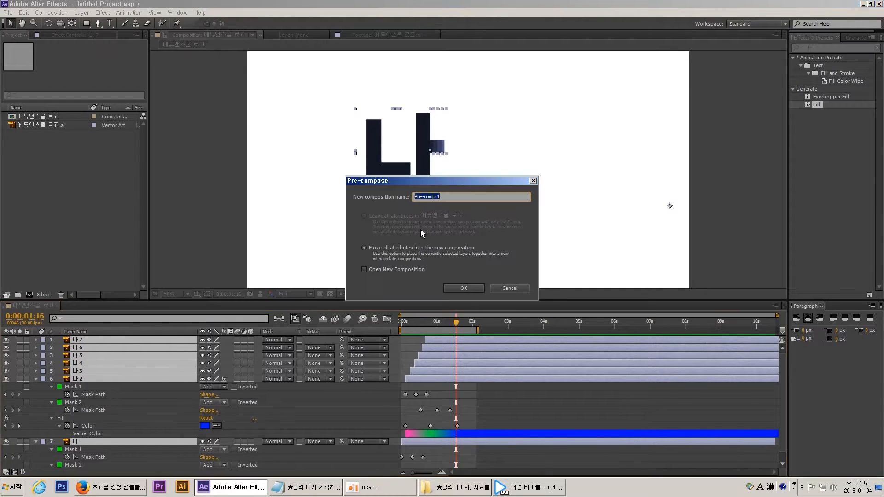
left_click_drag(391, 182, 488, 152)
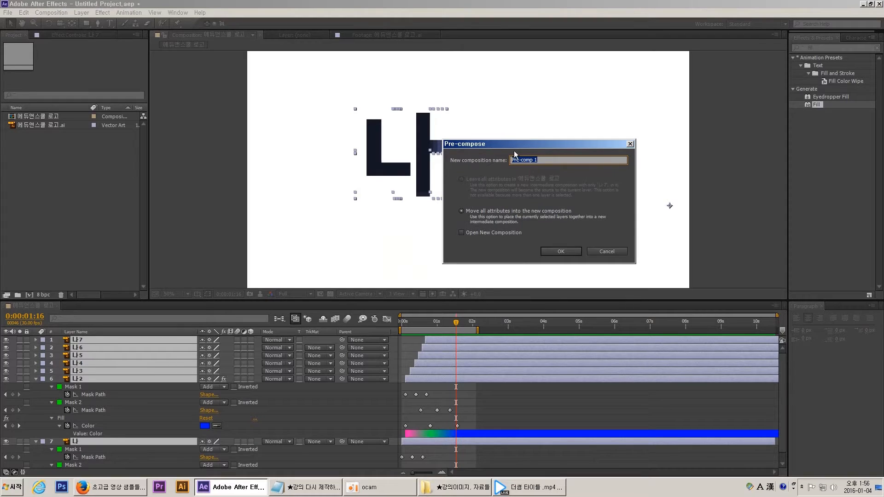
left_click(474, 162)
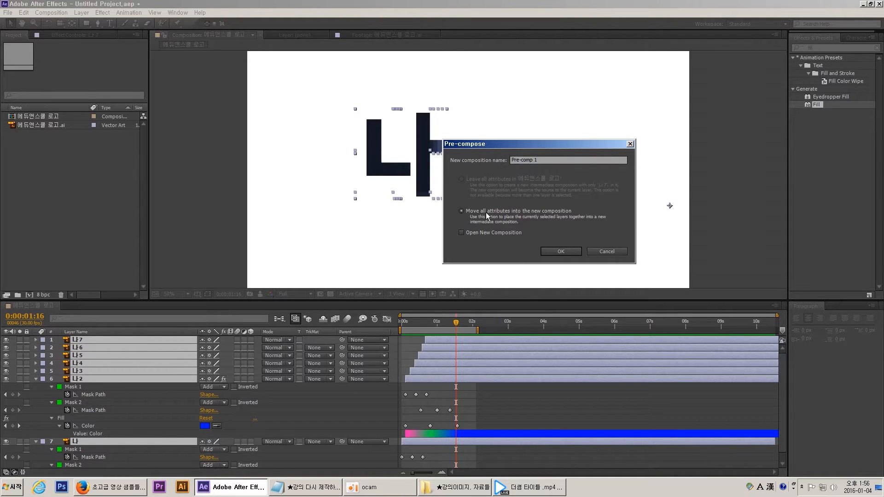
left_click_drag(548, 160, 443, 131)
key("Hangul")
type("뉴컴포지션")
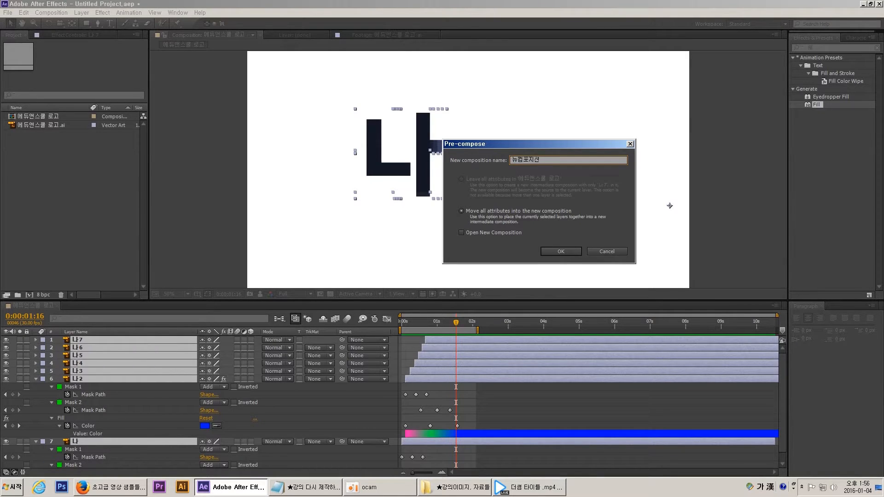
left_click(483, 212)
left_click(606, 253)
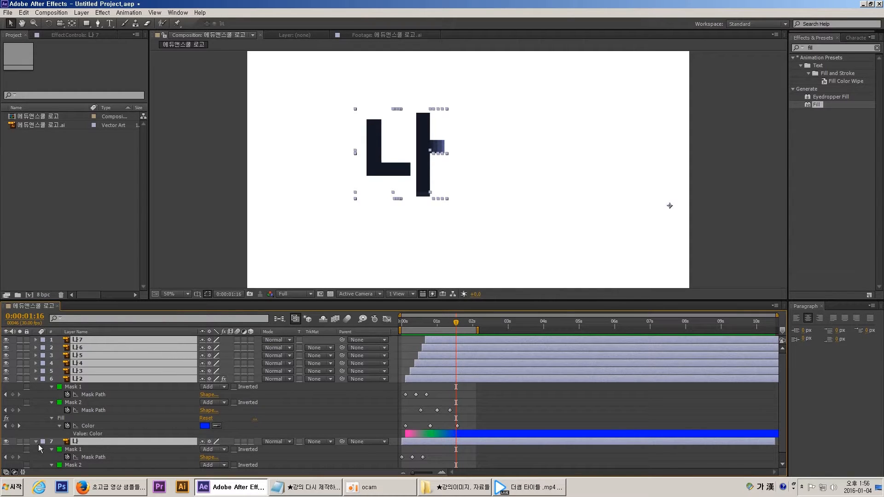
Collapse the keyframed properties of all layers and reveal the modified mask and transform properties of the bottom 나 layer
key("u")
left_click(53, 395)
left_click(77, 390)
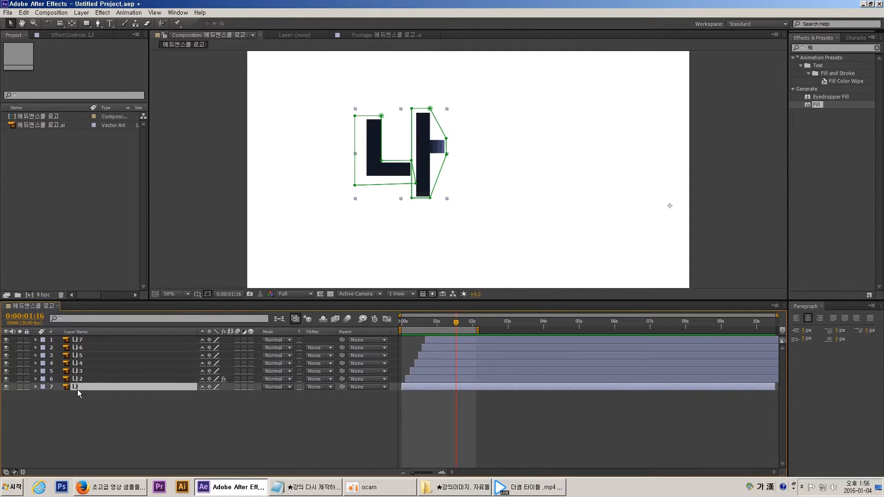
key("u")
key("u")
key("space")
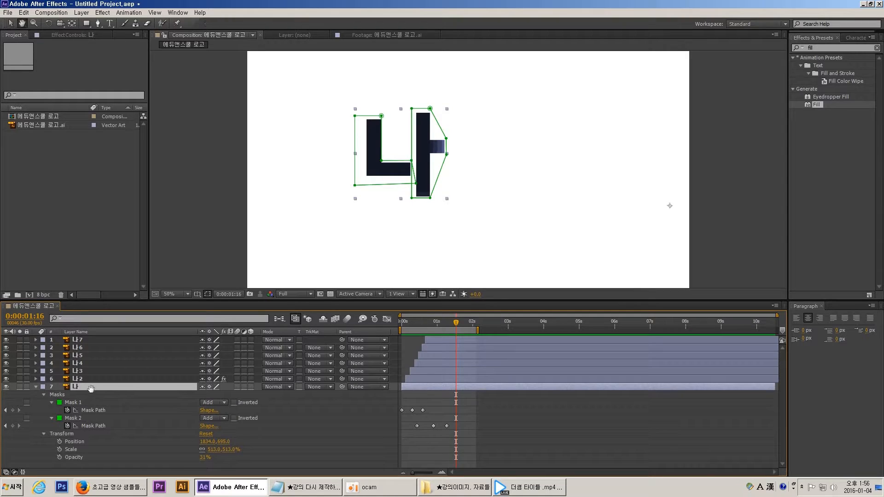
Examine the Position, Scale and Opacity properties of the bottom 나 layer
left_click(69, 434)
key("space")
left_click(78, 457)
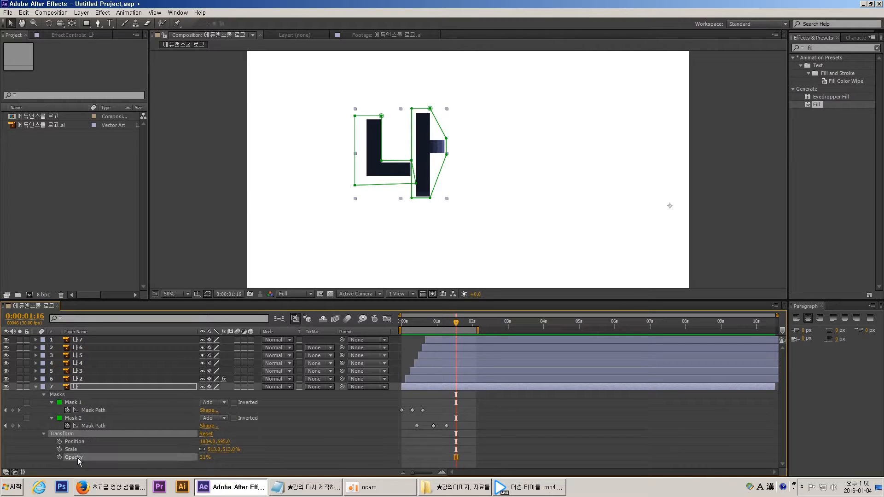
left_click(76, 441)
left_click(74, 450)
left_click(76, 458)
left_click(78, 449)
left_click(78, 442)
left_click(77, 387)
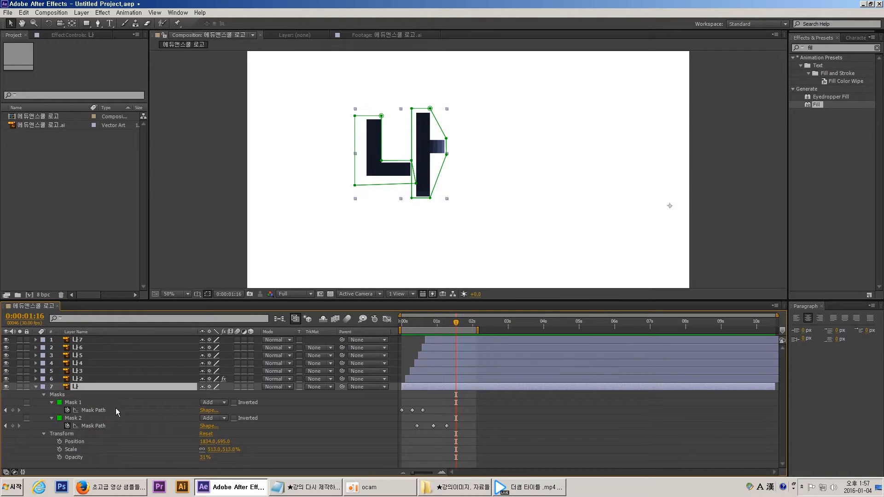
Highlight the seven layers from 나 7 down to 나 and review the 나 layer's Position, Scale and Opacity
left_click(88, 340)
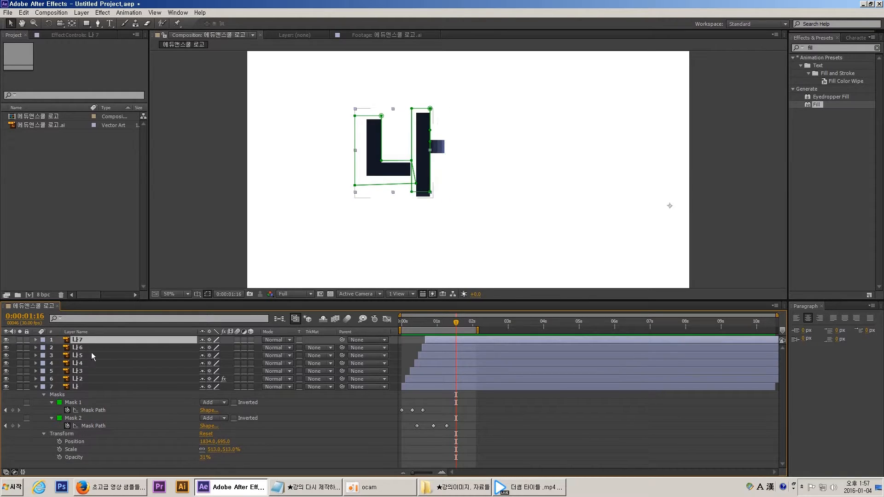
left_click(91, 386, "shift")
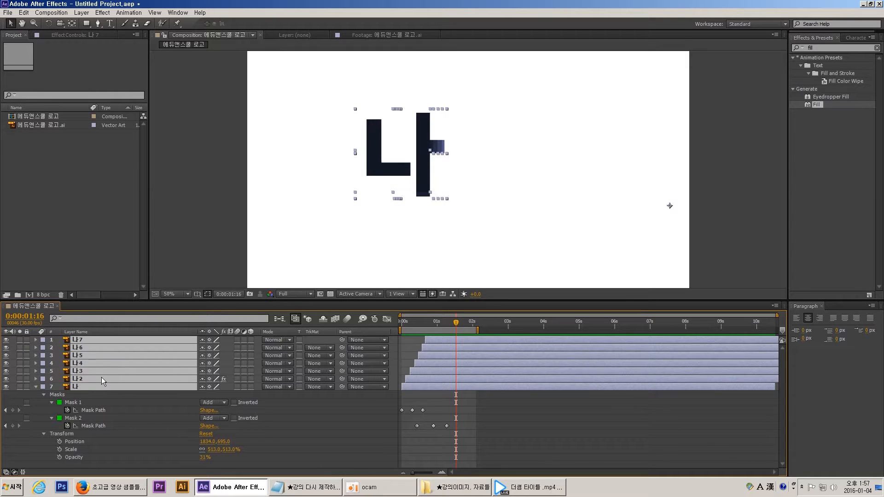
left_click(71, 433)
left_click(71, 441)
left_click(71, 457)
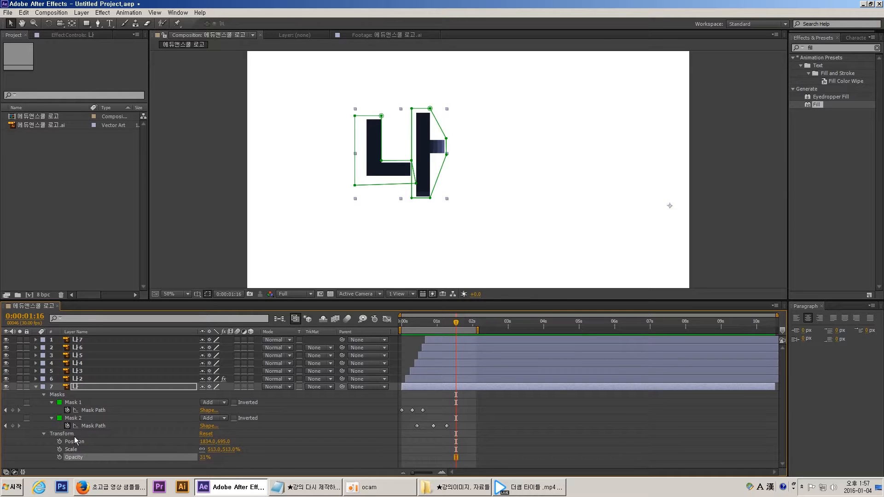
left_click(74, 434)
left_click(75, 442)
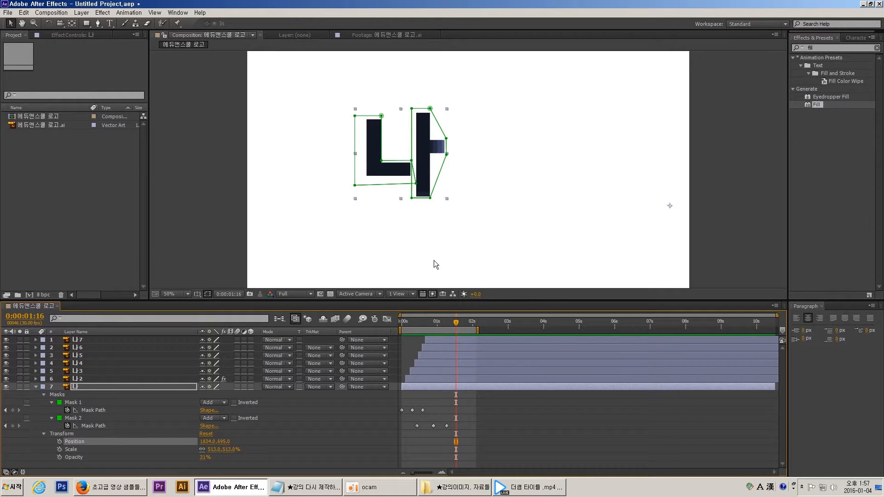
left_click(78, 450)
left_click(81, 457)
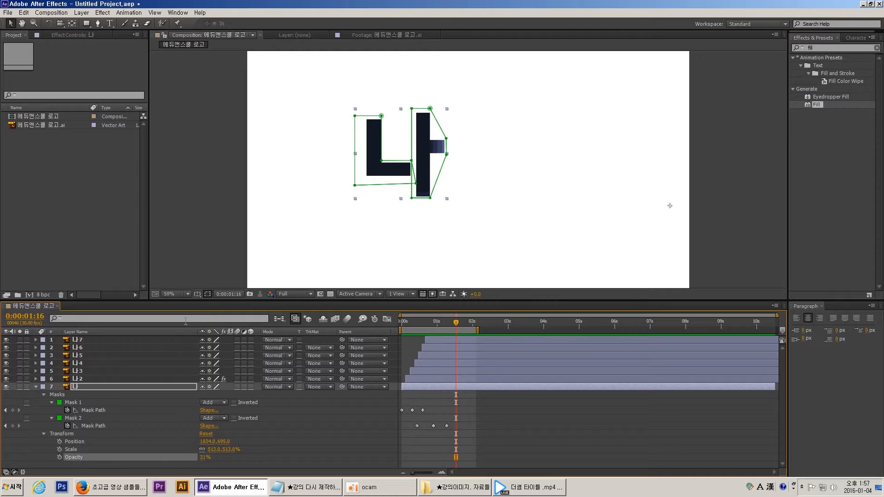
Go through the layers one by one from 나 up to 나 7, and check the Transform properties of 나
left_click(141, 389)
left_click(109, 379)
left_click(102, 371)
left_click(103, 363)
left_click(103, 356)
left_click(101, 347)
left_click(101, 340)
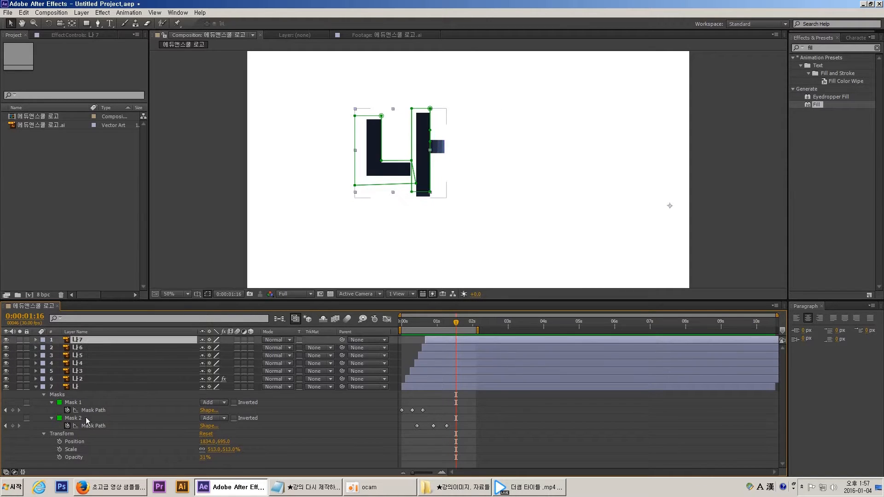
left_click(76, 433)
left_click(79, 442)
left_click(79, 449)
left_click(80, 457)
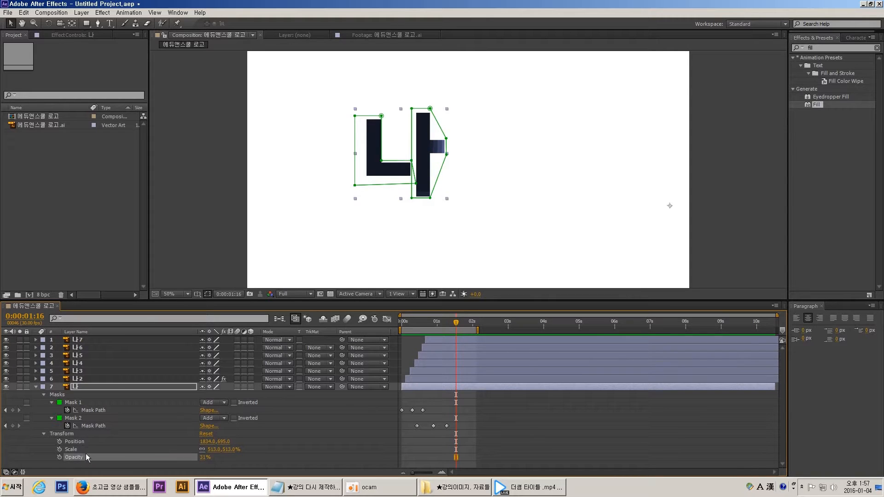
Pre-compose all seven layers from 나 to 나 7, moving all attributes into the new composition
left_click(95, 388)
left_click(107, 340, "shift")
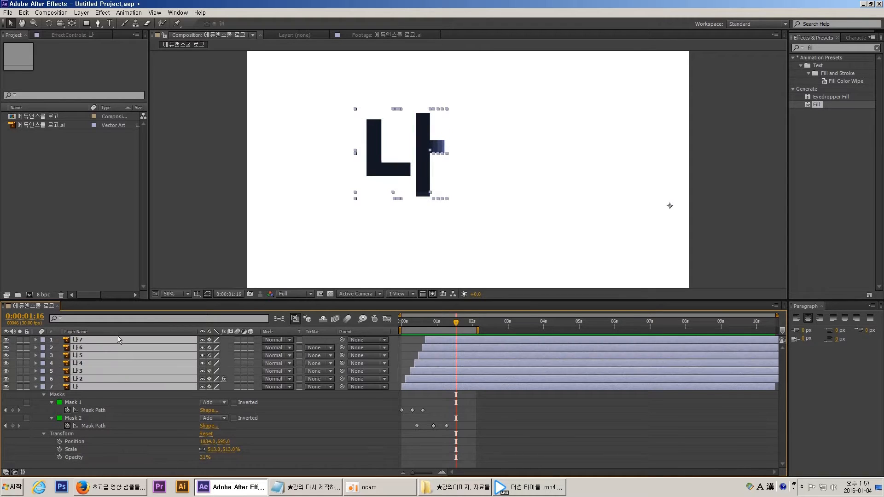
key("ctrl+shift+c")
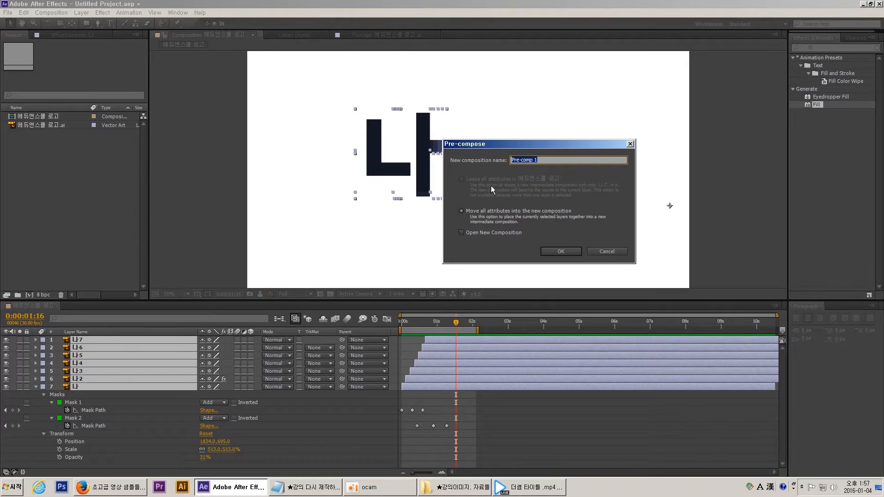
left_click(475, 182)
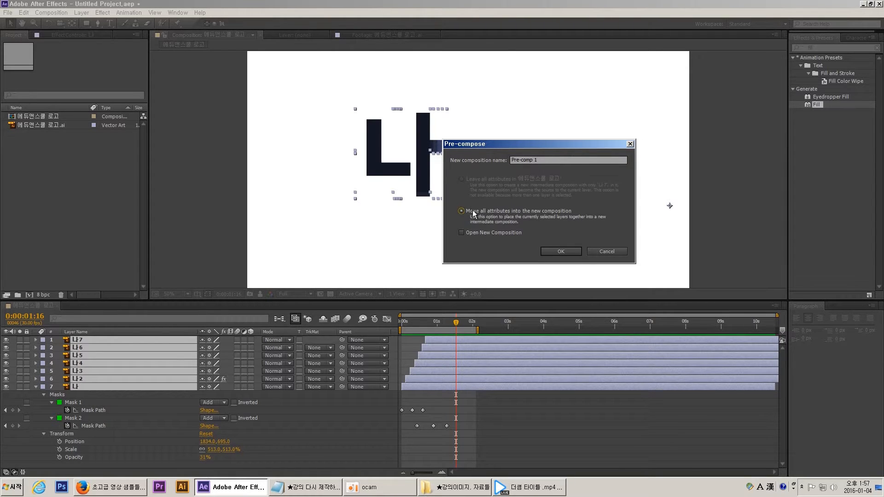
left_click(561, 252)
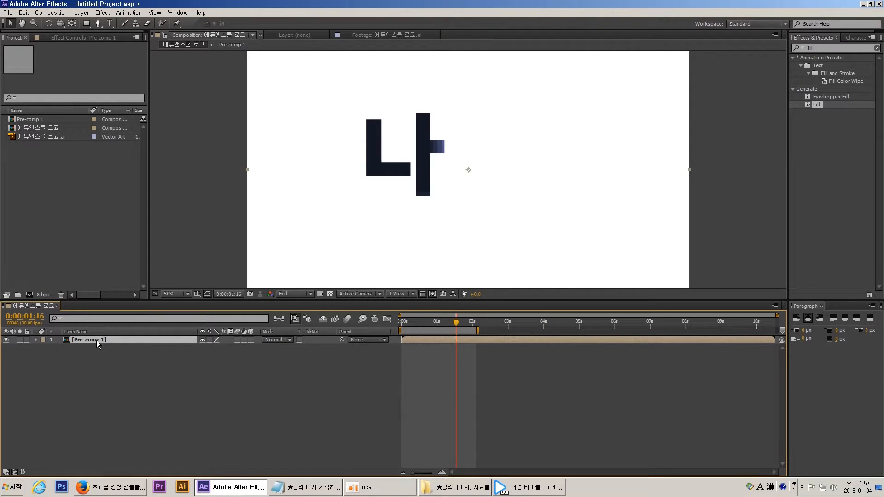
Move to an early frame, inspect the seven layers inside the pre-composition, and return to the 에듀먼스쿨 로고 composition
mouse_move(412, 324)
left_mouse_down()
mouse_move(446, 329)
mouse_move(405, 326)
mouse_move(420, 330)
left_mouse_up()
double_click(434, 339)
left_click(411, 387)
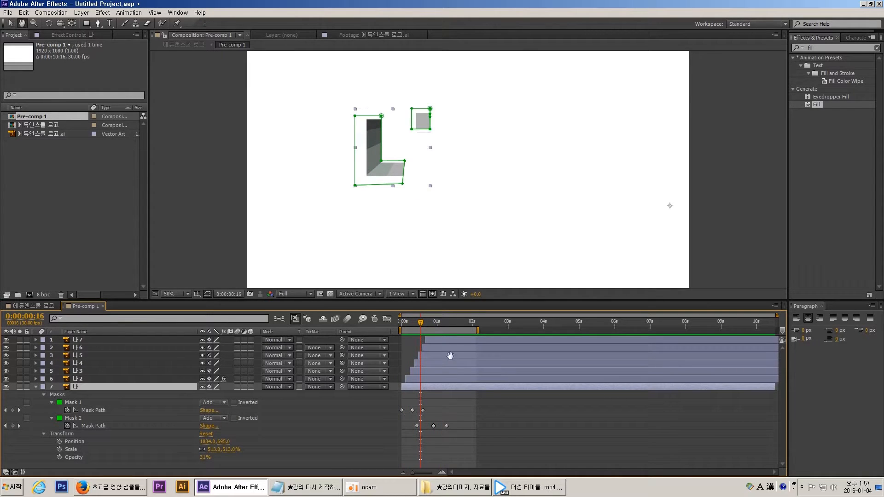
left_click(451, 343, "shift")
left_click(32, 306)
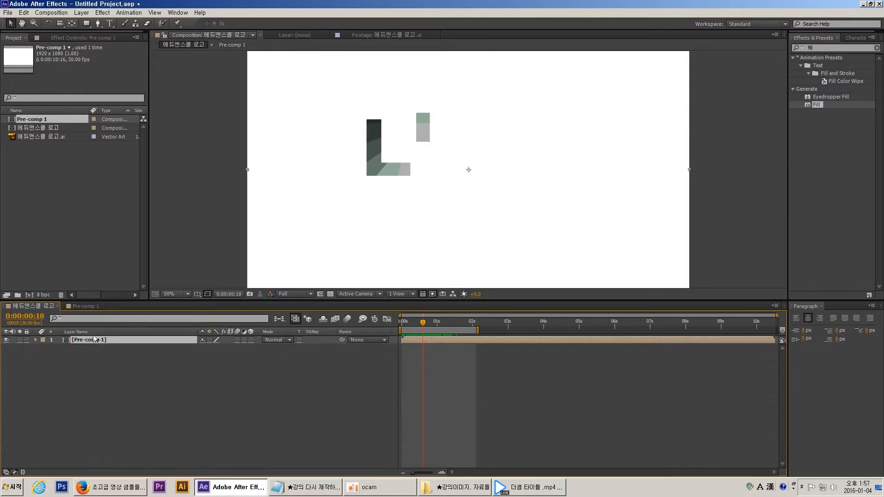
Expand the pre-composed layer's Transform properties and compare them with those of the layers inside the pre-composition
left_click(35, 340)
left_click(44, 348)
left_click_drag(47, 356, 82, 391)
double_click(92, 341)
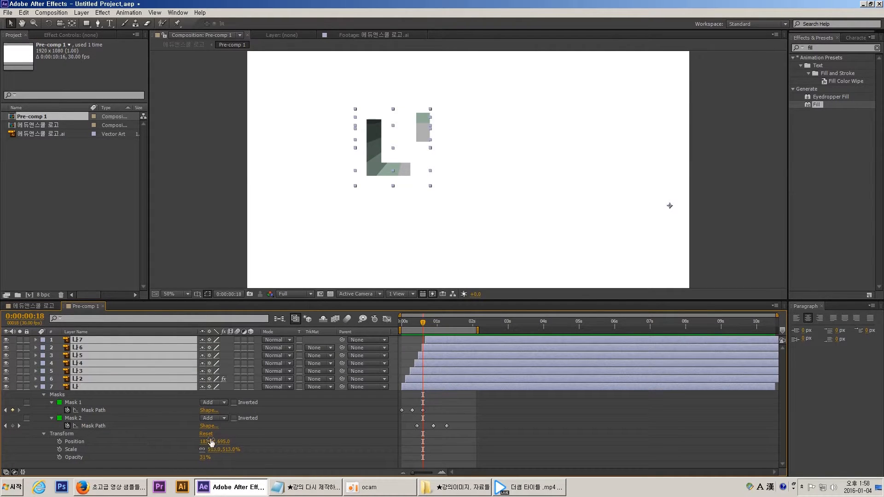
left_click(47, 306)
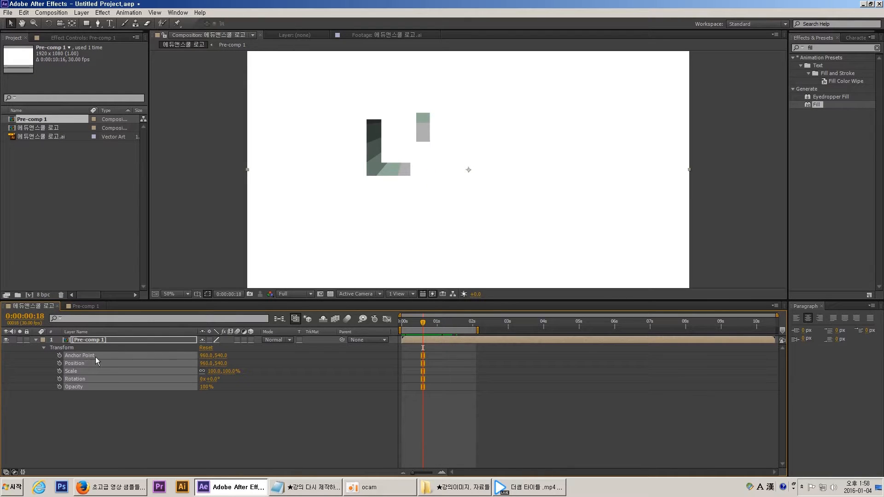
left_click(130, 341)
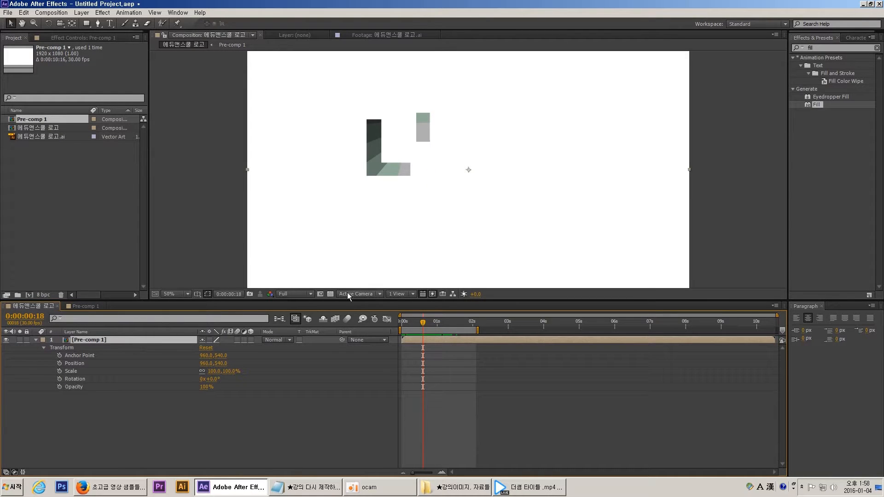
Examine the Pre-compose options for the Pre-comp 1 layer, including leaving all attributes in 에듀먼스쿨 로고, without applying them
key("ctrl+shift+c")
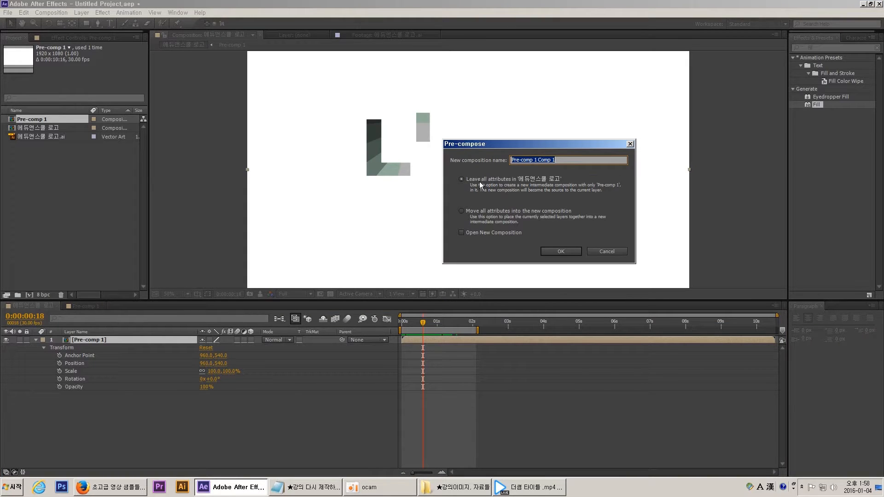
key("Escape")
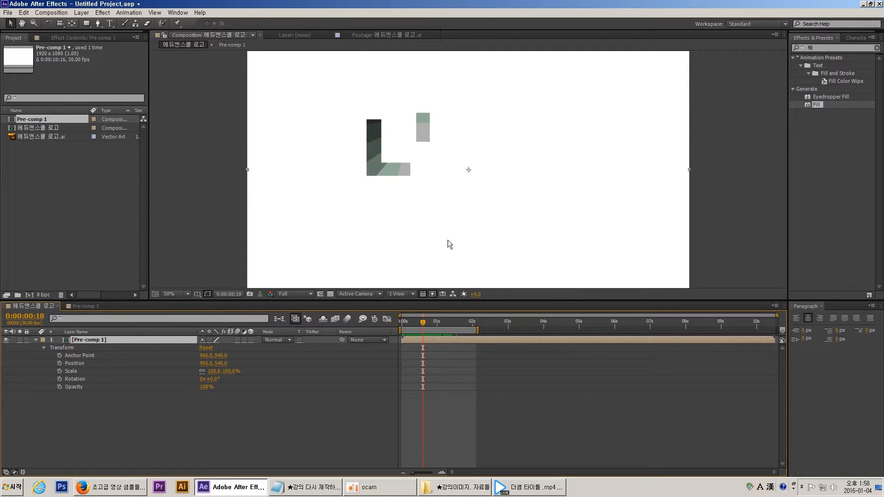
key("ctrl+shift+c")
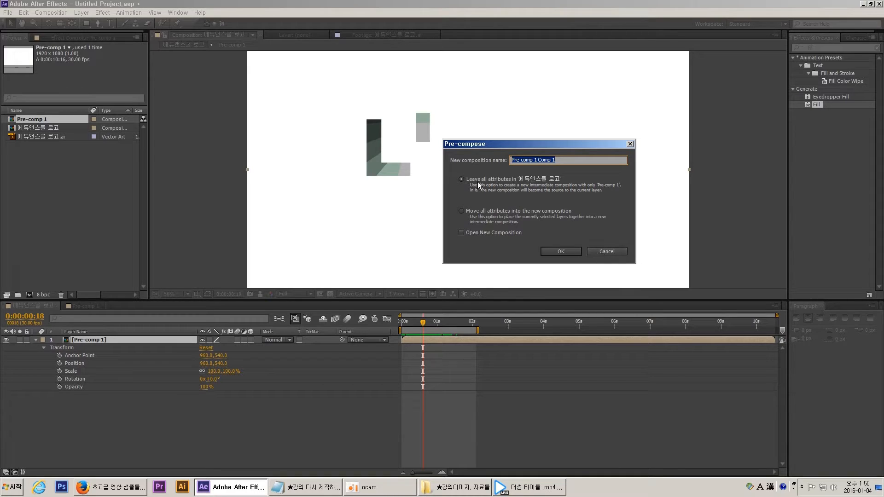
left_click_drag(501, 144, 559, 128)
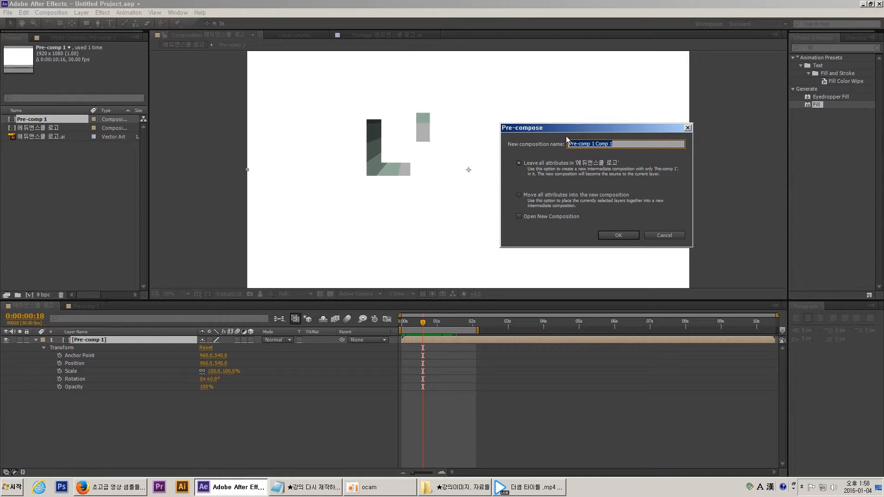
left_click(542, 165)
left_click(665, 233)
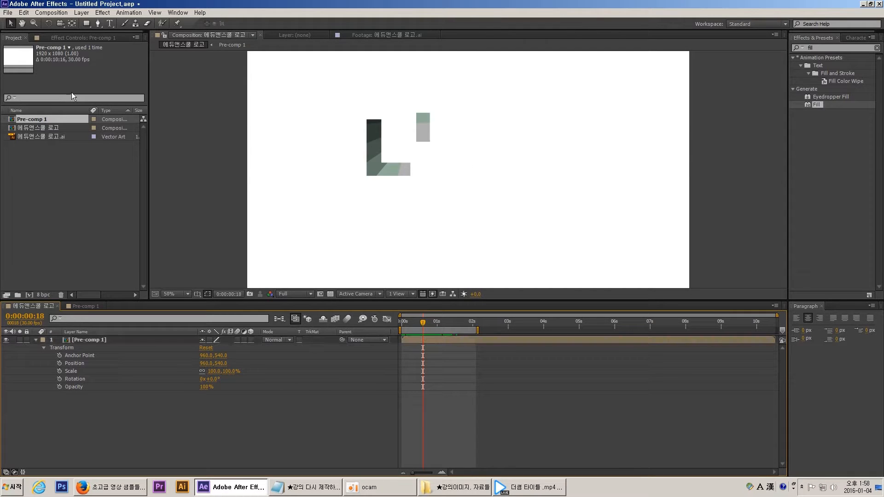
Import the images 1btmh0q.jpg, abstract-22122_1920.jpg and bokeh, lights 3.jpg from the lecture material folder into the project
key("alt+Tab")
key("alt+Tab")
left_click(479, 486)
left_click(669, 183)
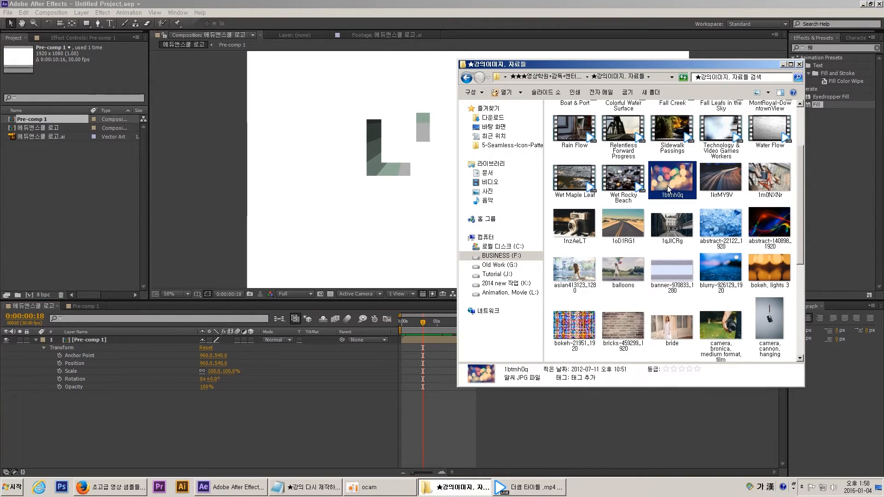
left_click(718, 232, "ctrl")
left_click_drag(691, 195, 54, 169)
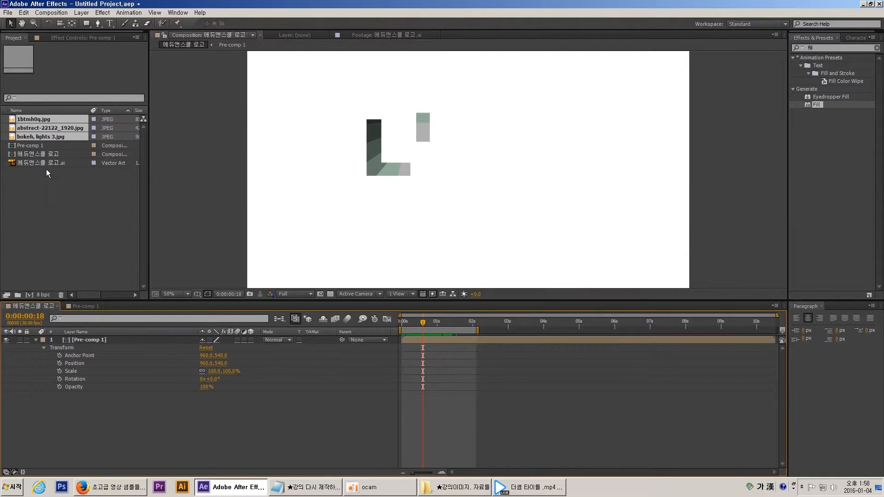
Add 1btmh0q.jpg to the 에듀먼스쿨 로고 composition as the layer above Pre-comp 1
left_click(37, 167)
left_click(35, 121)
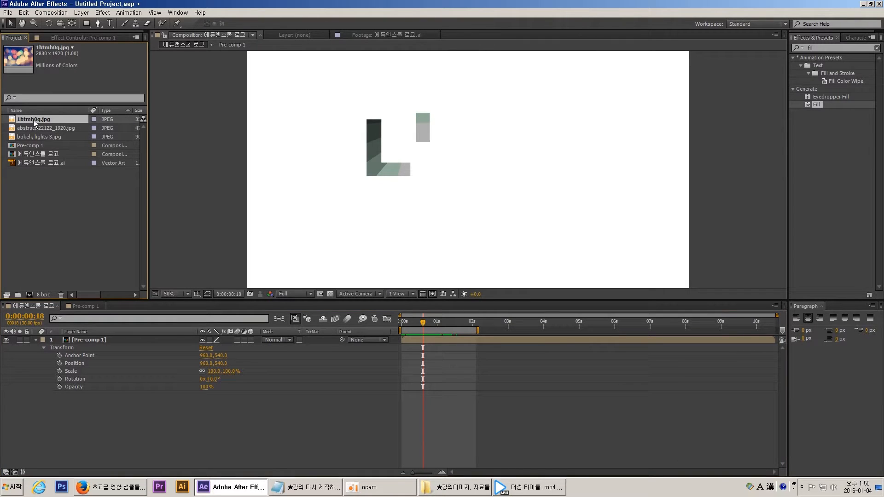
left_click_drag(29, 120, 66, 331)
left_click_drag(97, 333, 96, 342)
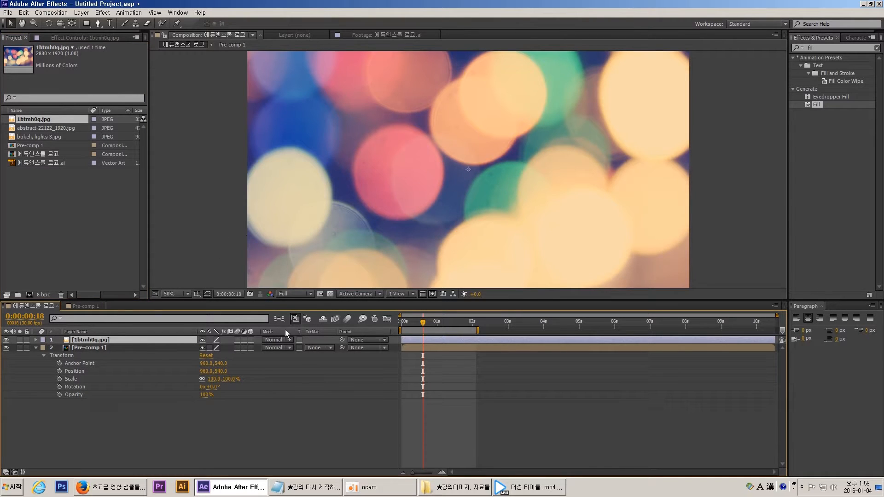
Animate the Scale of 1btmh0q.jpg from 100% at 0:00:00:00 to 0% at 0:00:02:01
key("Home")
key("s")
key("alt+shift+s")
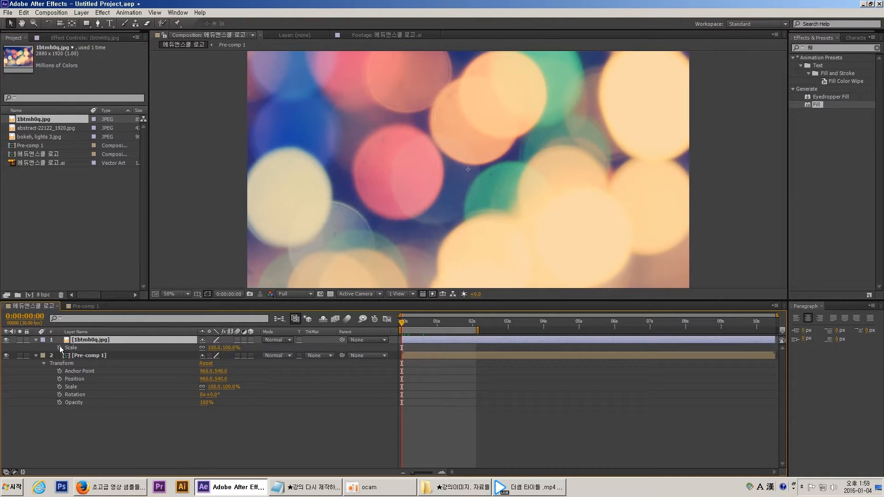
left_click_drag(463, 325, 473, 325)
left_click_drag(224, 348, 184, 354)
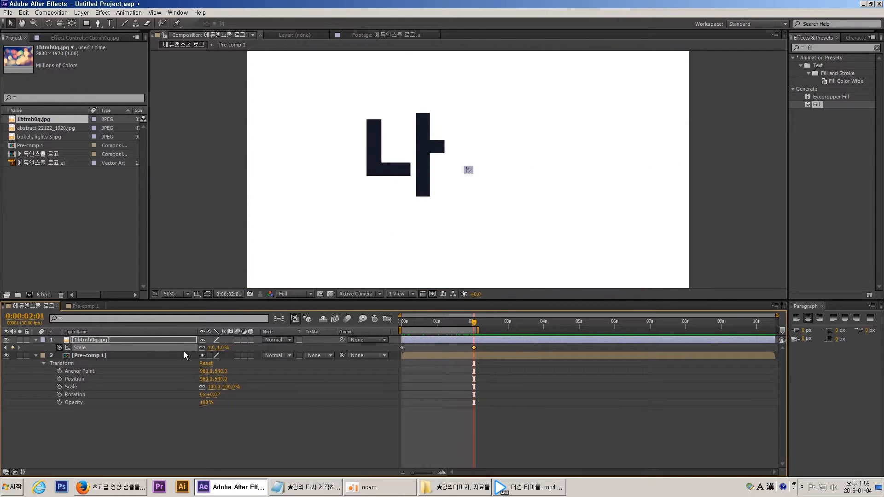
left_click(223, 348)
left_click(449, 393)
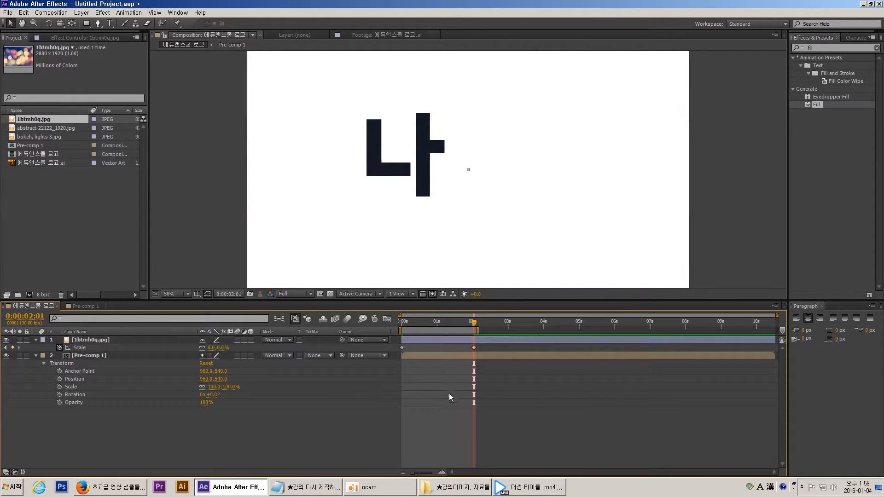
Shift the Pre-comp 1 layer to start where the scale animation ends, and extend the work area past 4 seconds
left_click(433, 329)
left_click_drag(433, 328, 475, 354)
left_click_drag(434, 328, 535, 328)
left_click(525, 355)
Inspect the 나 layer and its masks inside Pre-comp 1, and return to the 에듀먼스쿨 로고 composition
double_click(514, 354)
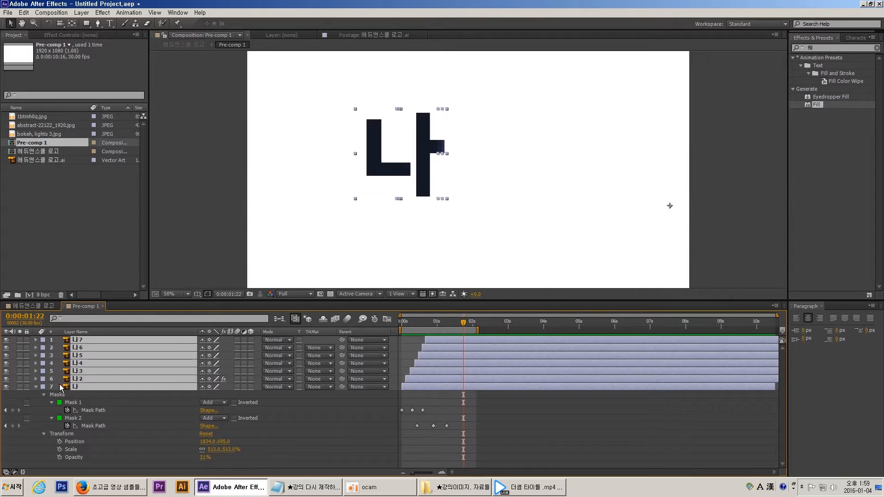
left_click(76, 387)
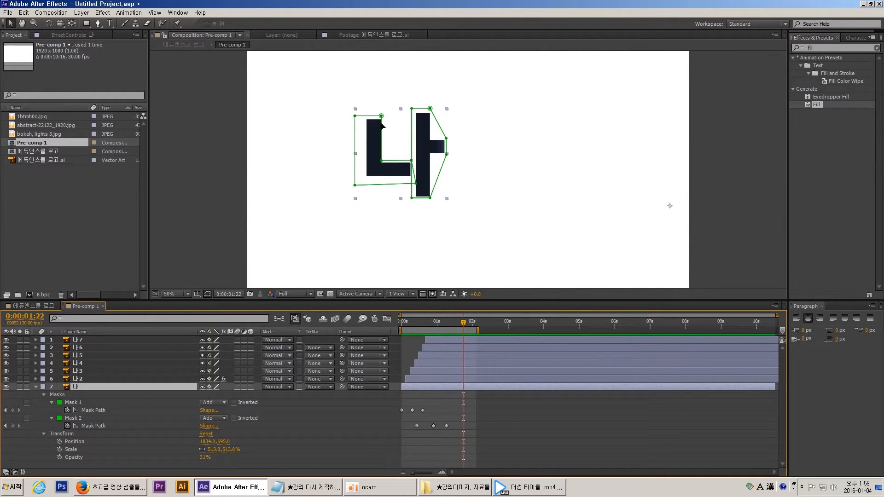
left_click(27, 307)
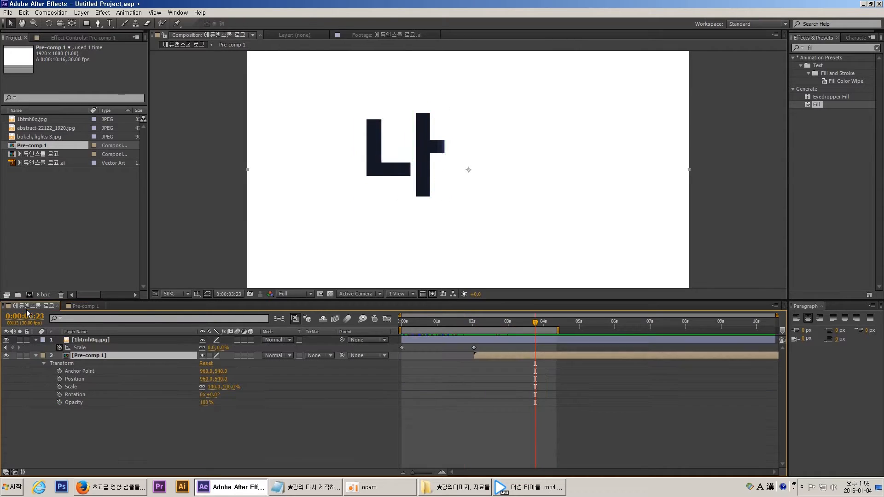
Shift the Pre-comp 1 layer to start at about 5 seconds and hide it
left_click_drag(487, 355, 586, 360)
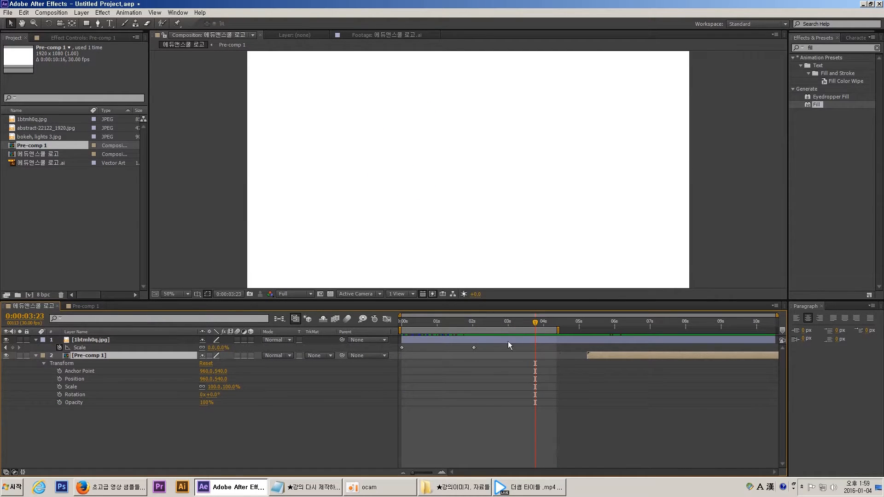
key("Delete")
left_click_drag(435, 322, 404, 320)
key("ctrl+z")
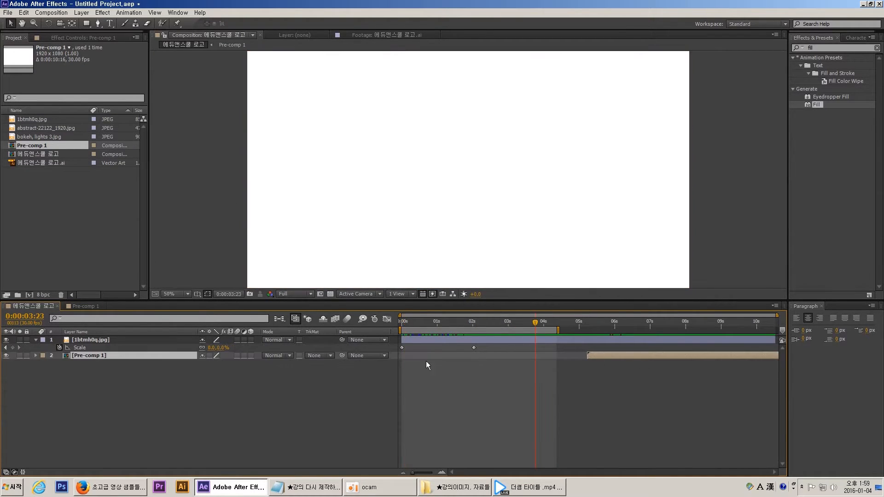
left_click(5, 356)
Add abstract-22122_1920.jpg below 1btmh0q.jpg and start the layer at 0:00:02:01, on the final scale keyframe
left_click(193, 339)
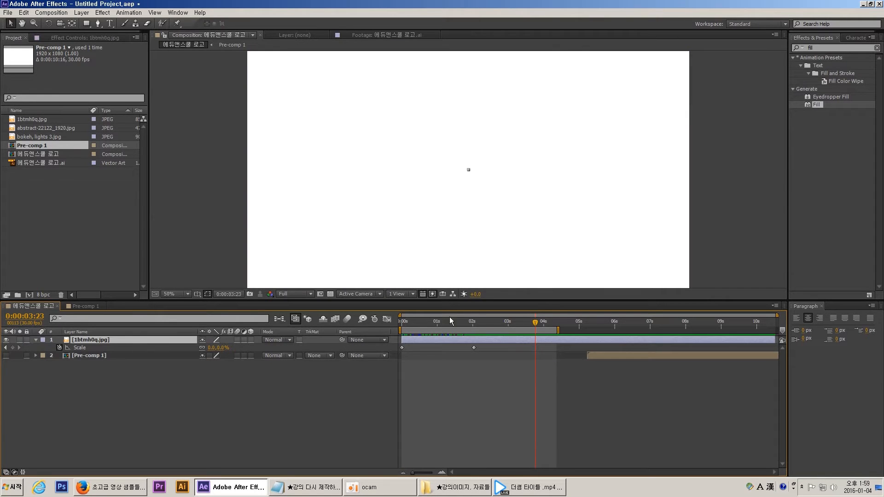
mouse_move(465, 325)
left_mouse_down()
mouse_move(411, 329)
mouse_move(476, 325)
mouse_move(405, 327)
mouse_move(474, 330)
mouse_move(450, 329)
left_mouse_up()
key("k")
left_click_drag(28, 128, 140, 352)
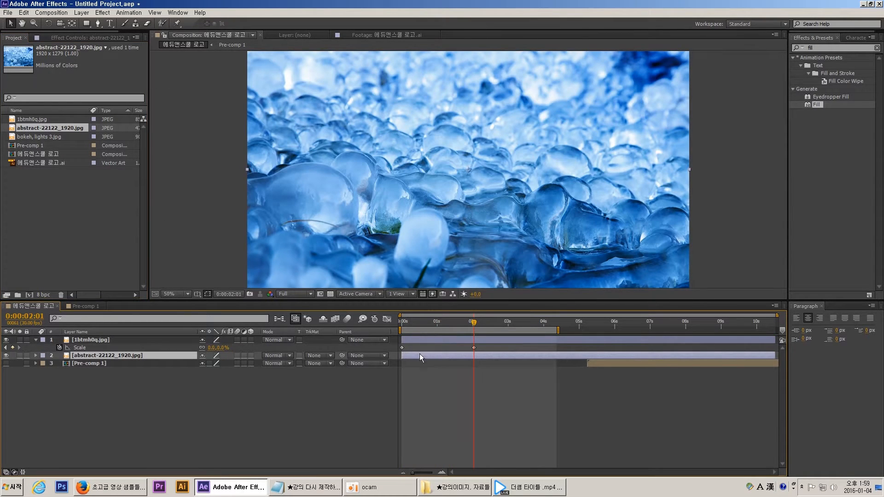
left_click_drag(477, 352, 483, 353)
Animate the Position of abstract-22122_1920.jpg from -1116, 540 at its start to 960, 540 about half a second after it
key("p")
left_click(60, 363)
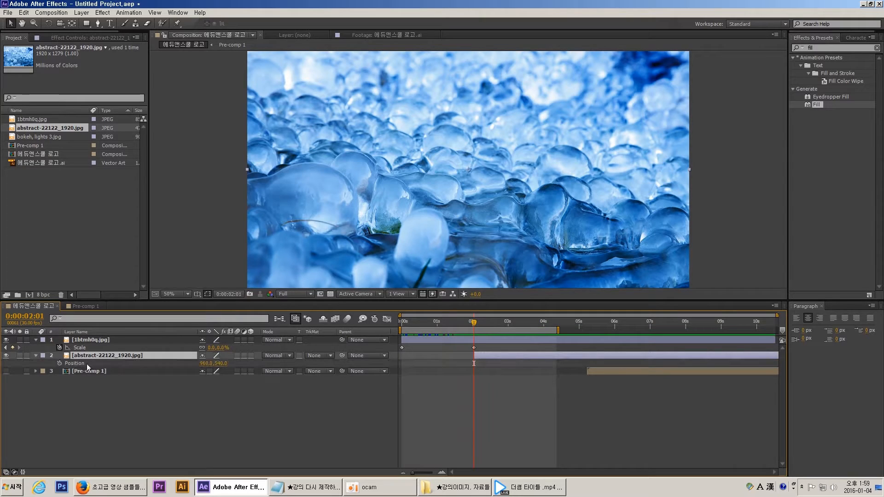
left_click_drag(512, 364, 549, 366)
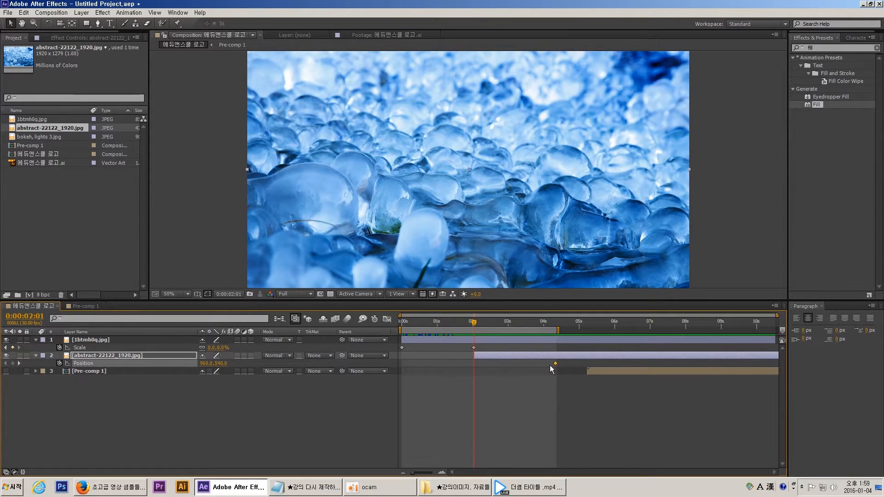
left_click_drag(634, 150, 156, 163)
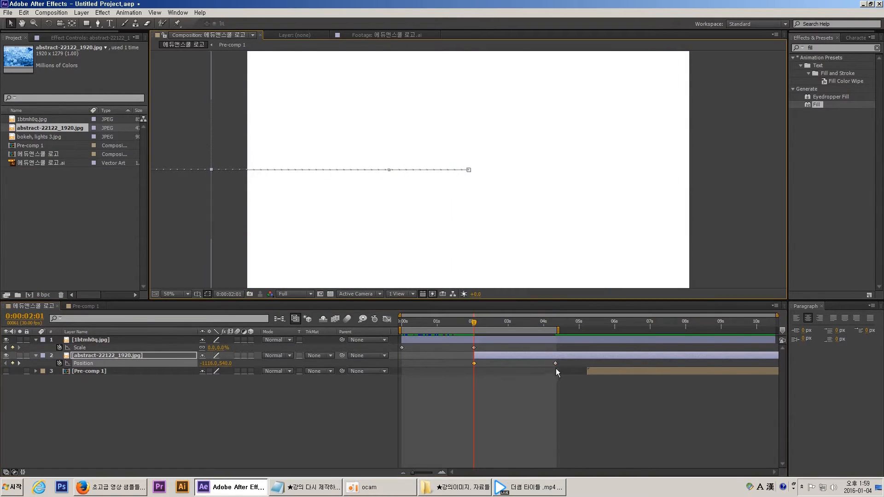
left_click(489, 371)
Preview the animation, and bring the final scale keyframe and the start of abstract-22122_1920.jpg forward to about 0.8 seconds
left_click_drag(479, 325, 518, 332)
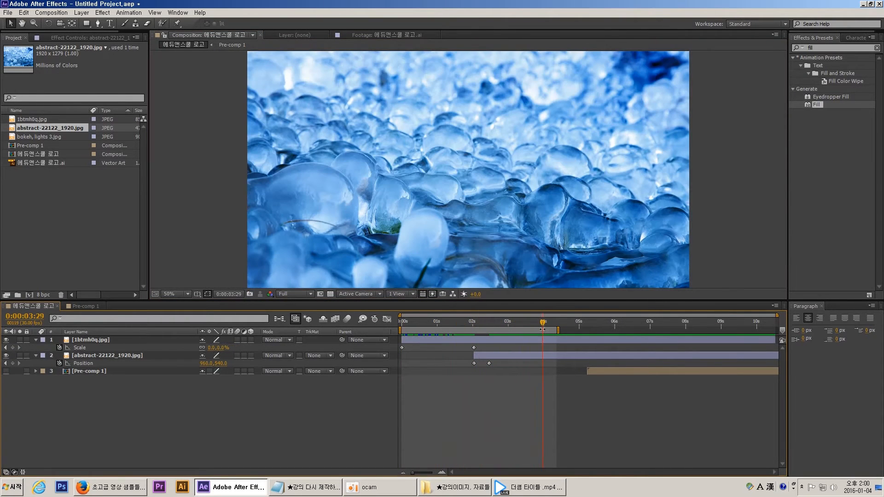
key("KP_0")
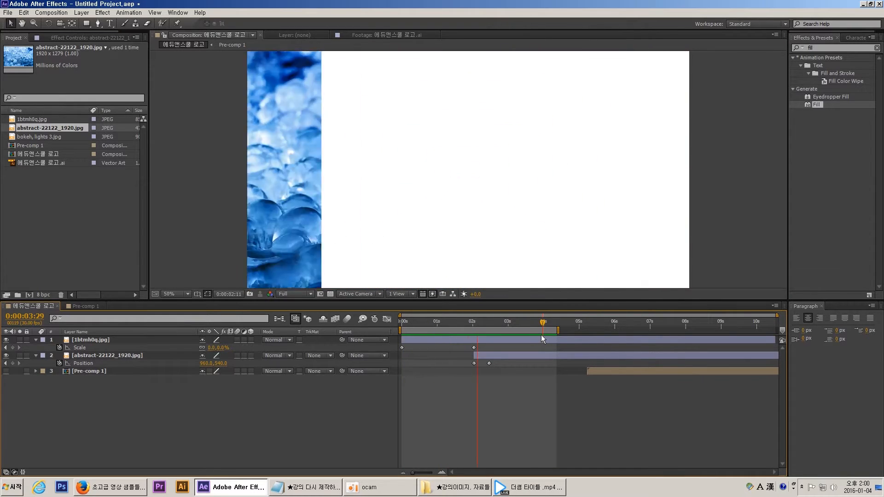
key("space")
left_click_drag(473, 348, 436, 358)
key("KP_0")
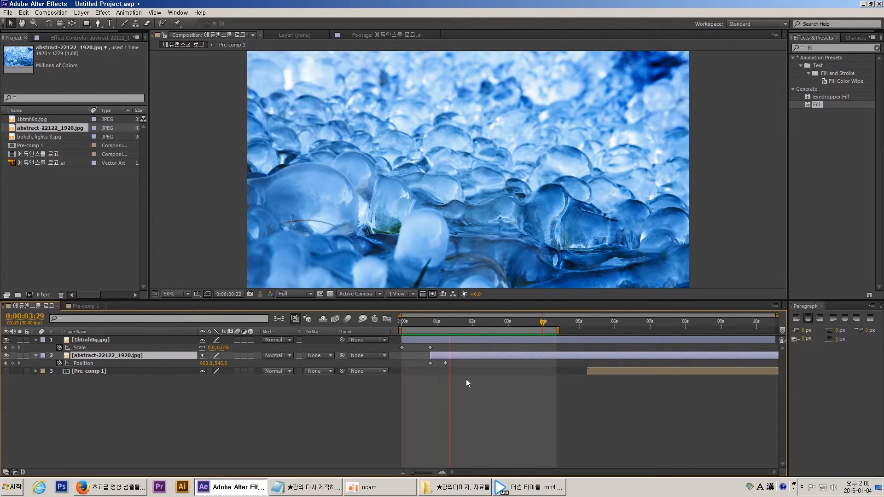
Fine-tune the start of the abstract-22122_1920.jpg layer to about 0:00:00:17, previewing its overlap with the shrinking image
left_click_drag(459, 356, 450, 355)
left_click(464, 382)
key("KP_0")
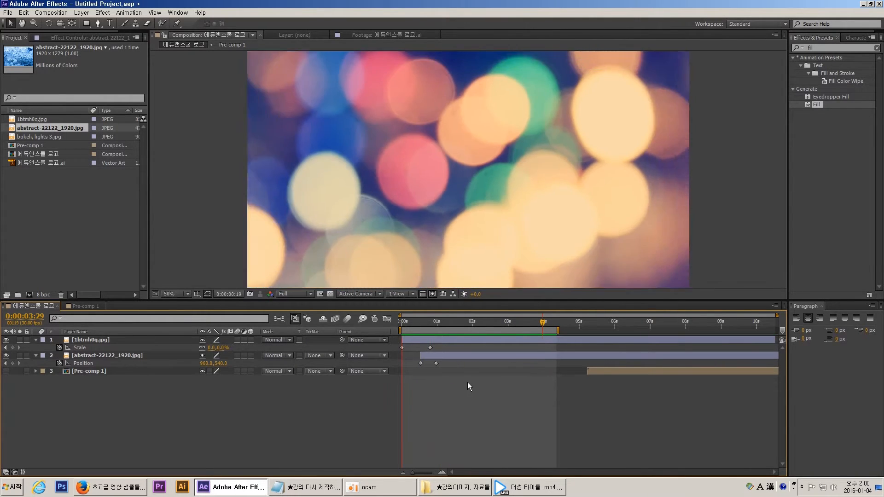
left_click(473, 396)
left_click_drag(445, 356, 447, 356)
left_click(454, 388)
key("KP_0")
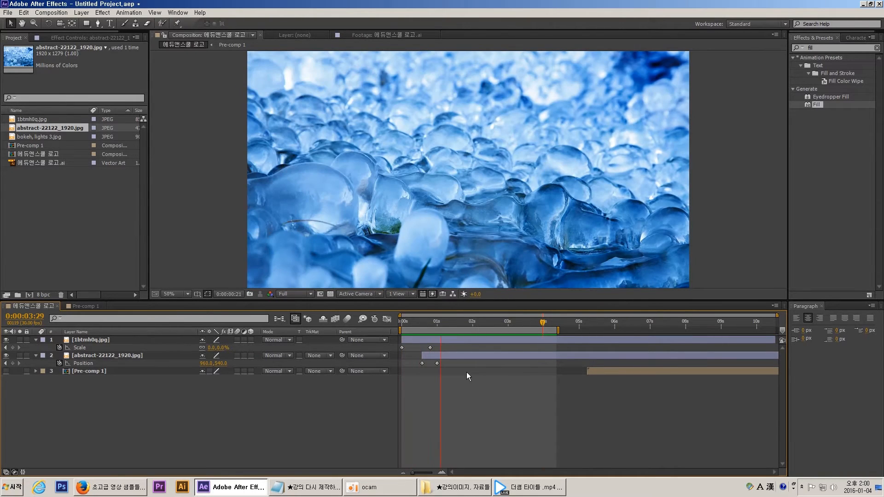
Pre-compose the 1btmh0q.jpg layer as #1, leaving all attributes in 에듀먼스쿨 로고, and check the new composition in the project
left_click(410, 322)
mouse_move(409, 322)
left_mouse_down()
mouse_move(430, 331)
mouse_move(406, 322)
mouse_move(449, 323)
mouse_move(405, 323)
mouse_move(414, 325)
left_mouse_up()
left_click(431, 340)
left_click(437, 355)
left_click(419, 340)
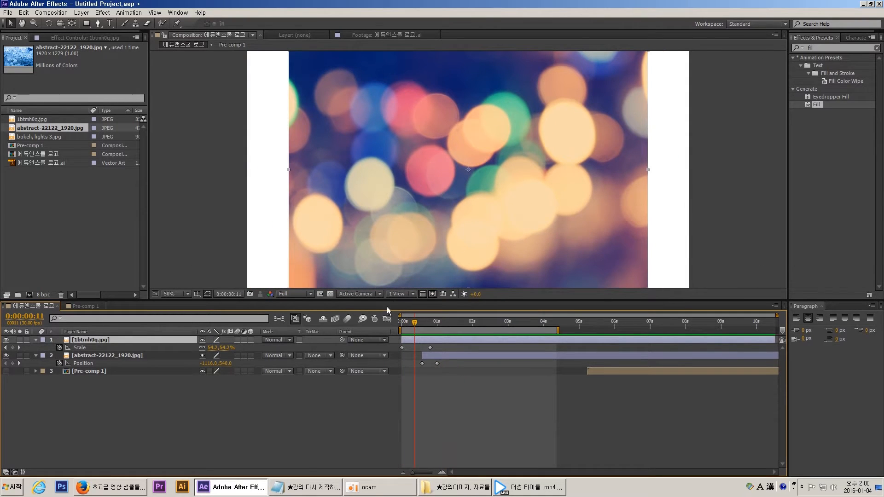
key("ctrl+shift+c")
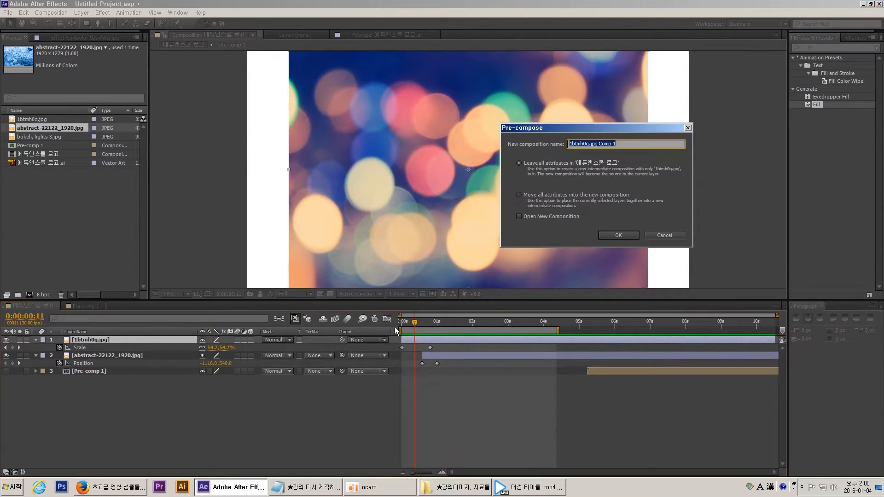
left_click_drag(542, 127, 562, 126)
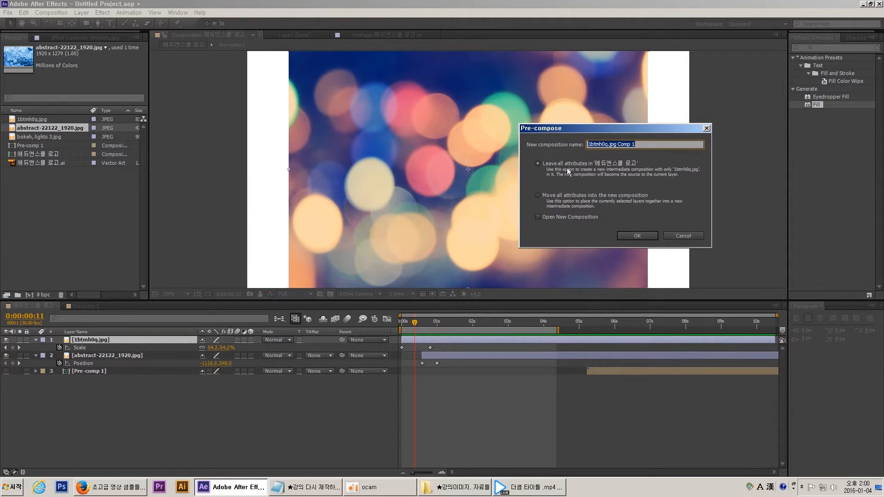
left_click(562, 164)
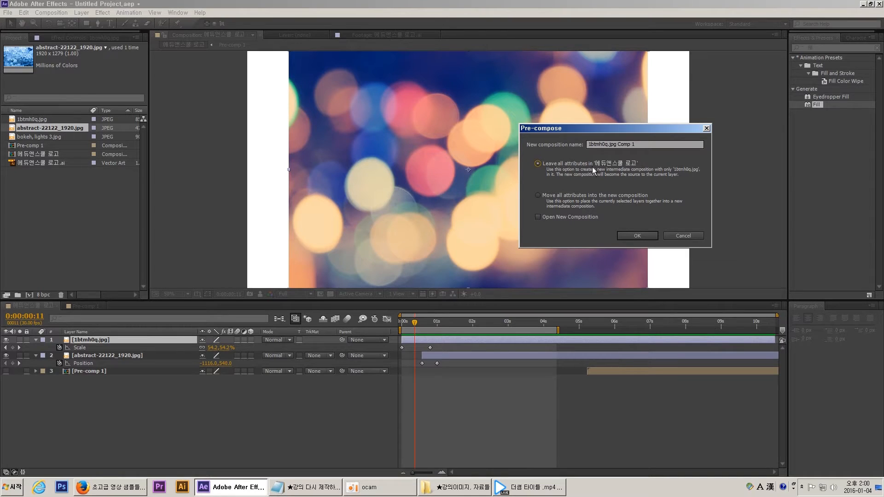
key("shift+Tab")
type("#1")
left_click(636, 235)
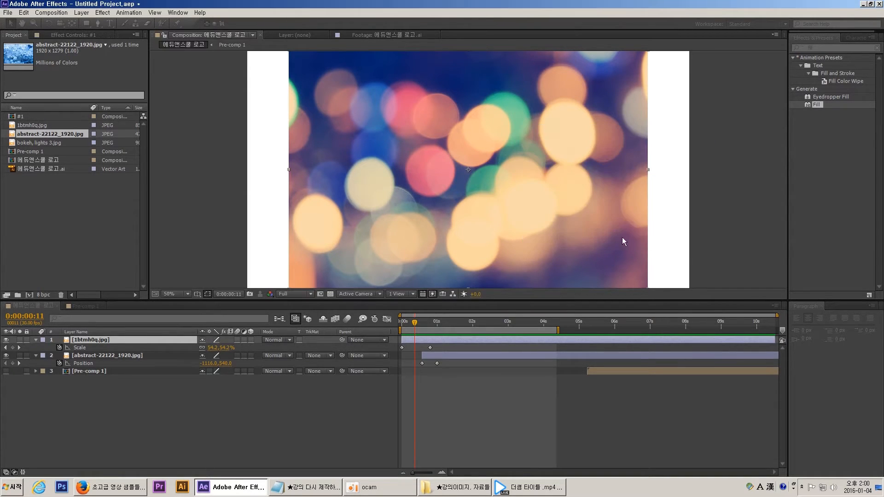
left_click(24, 118)
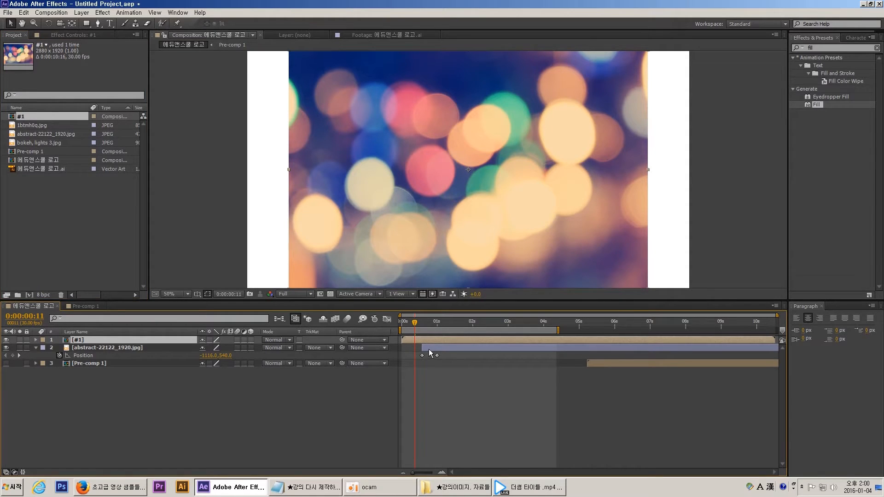
Pre-compose the abstract-22122_1920.jpg layer as #2, leaving all attributes in 에듀먼스쿨 로고
left_click(412, 348)
left_click(422, 323)
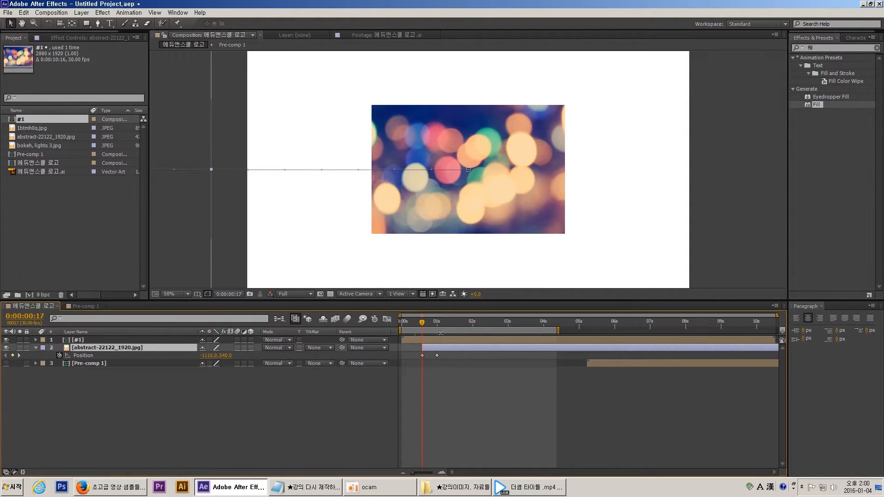
key("ctrl+shift+c")
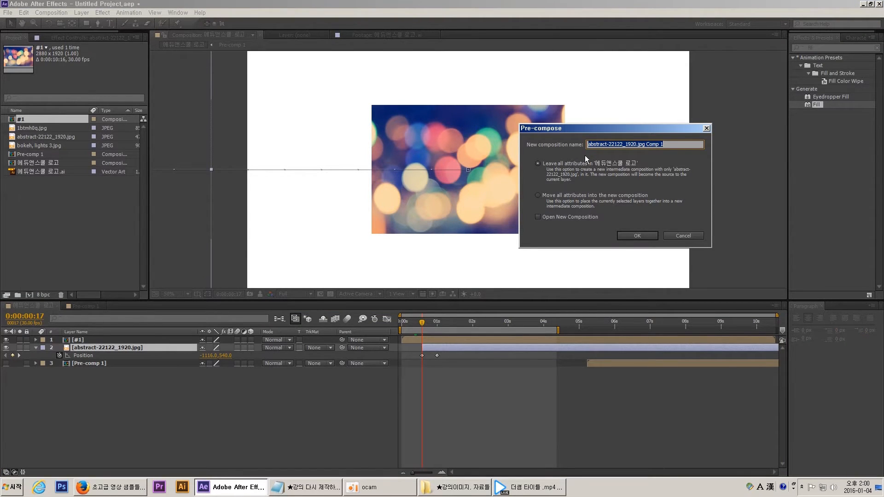
type("#2")
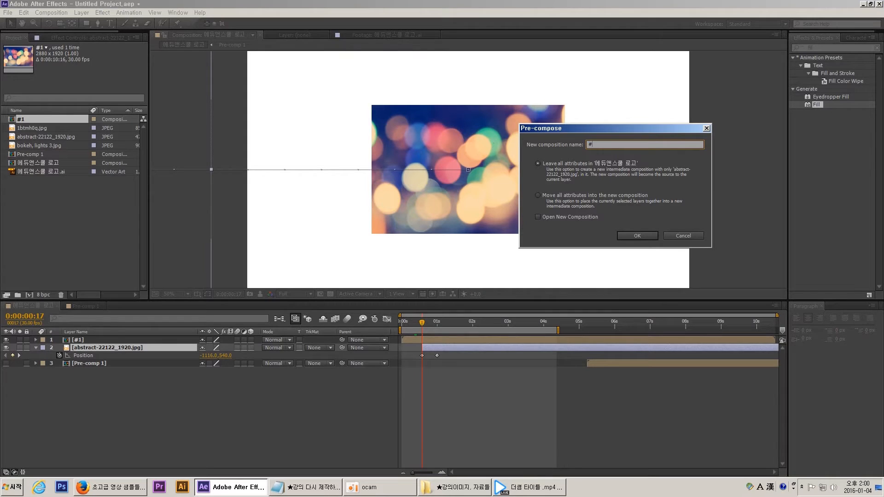
left_click(638, 235)
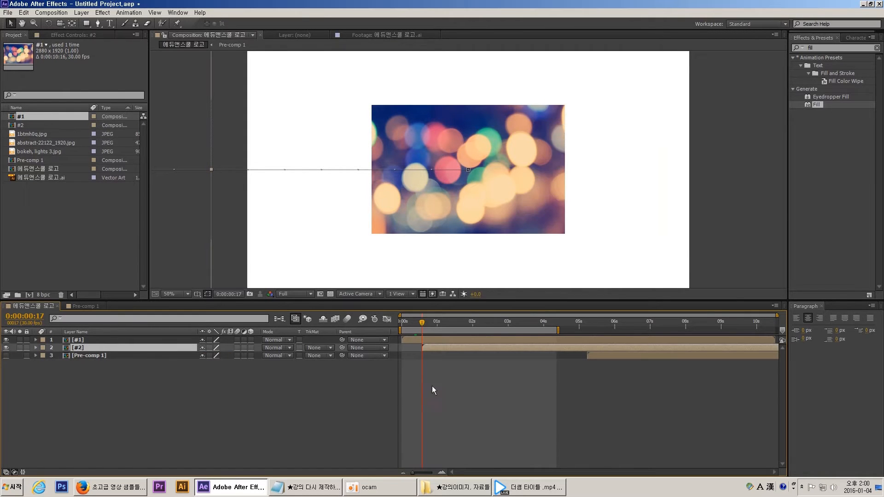
Preview the two pre-composed layers, and open the #1 composition to inspect the source image inside it
mouse_move(421, 322)
left_mouse_down()
mouse_move(401, 321)
mouse_move(437, 326)
mouse_move(423, 331)
left_mouse_up()
left_click(109, 340, "shift")
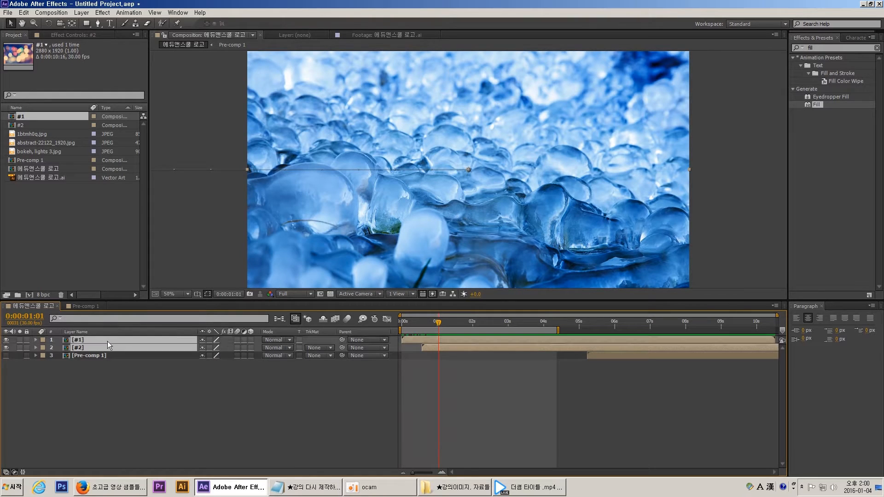
double_click(91, 341)
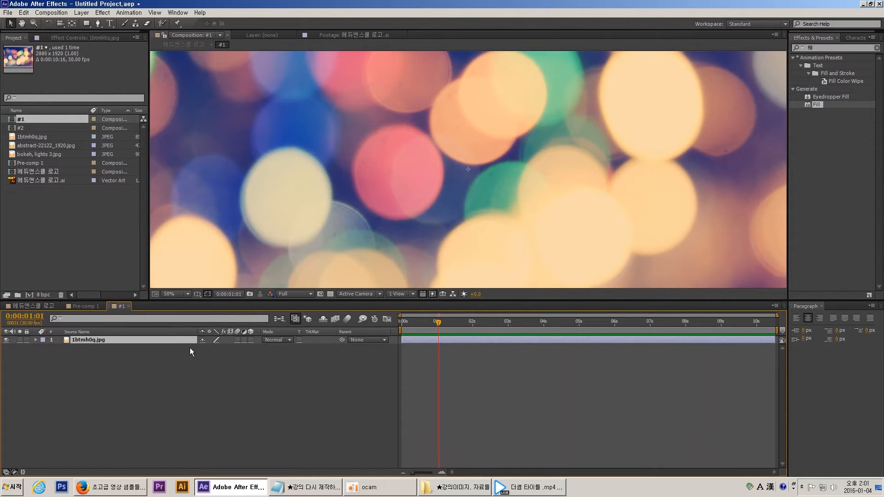
left_click(148, 363)
left_click(132, 339)
key("comma")
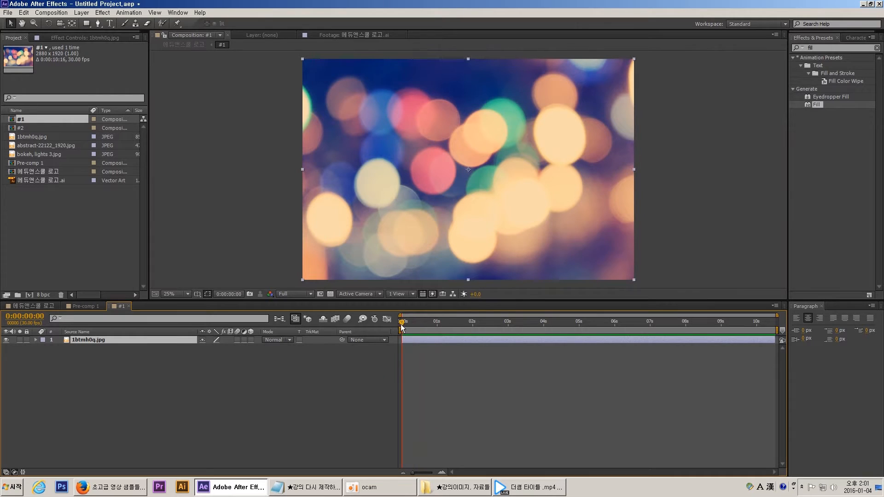
left_click(227, 361)
key("ctrl+w")
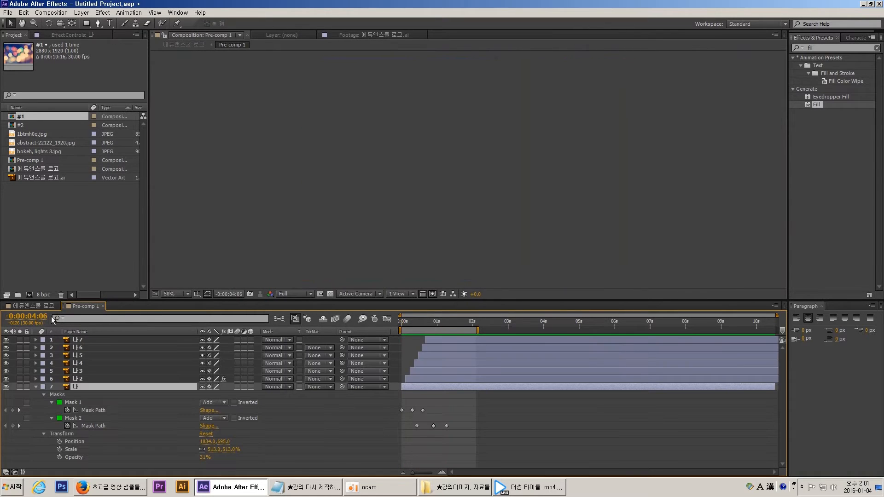
Return to the 에듀먼스쿨 로고 composition and reveal the Scale keyframes of #1 and the Position keyframes of #2
left_click(41, 306)
left_click(408, 321)
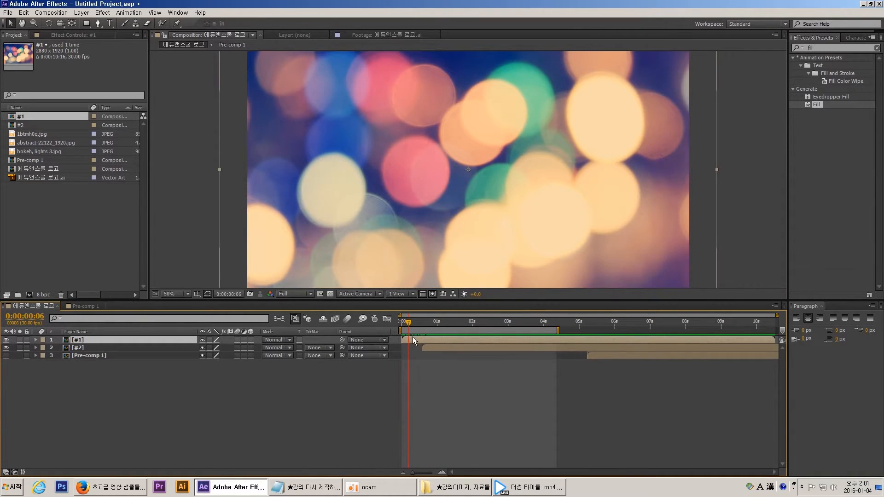
key("u")
left_click(433, 356)
key("u")
left_click(415, 342)
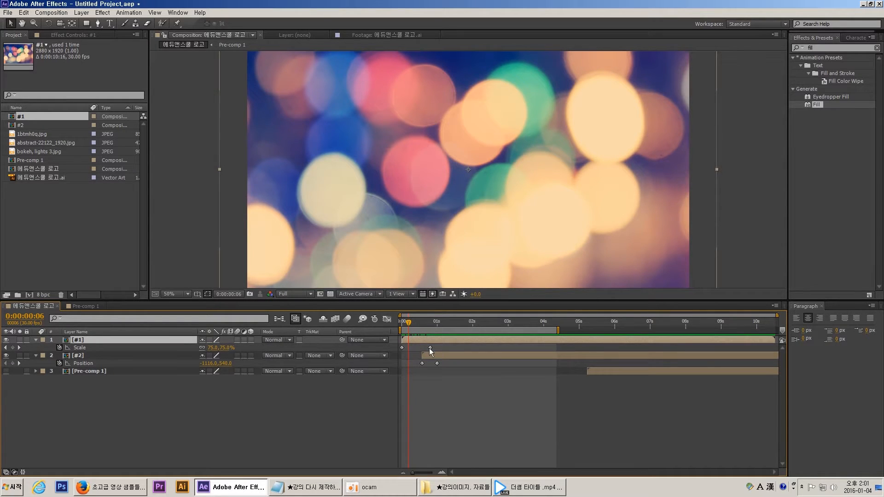
left_click_drag(409, 326, 402, 326)
left_click(92, 348)
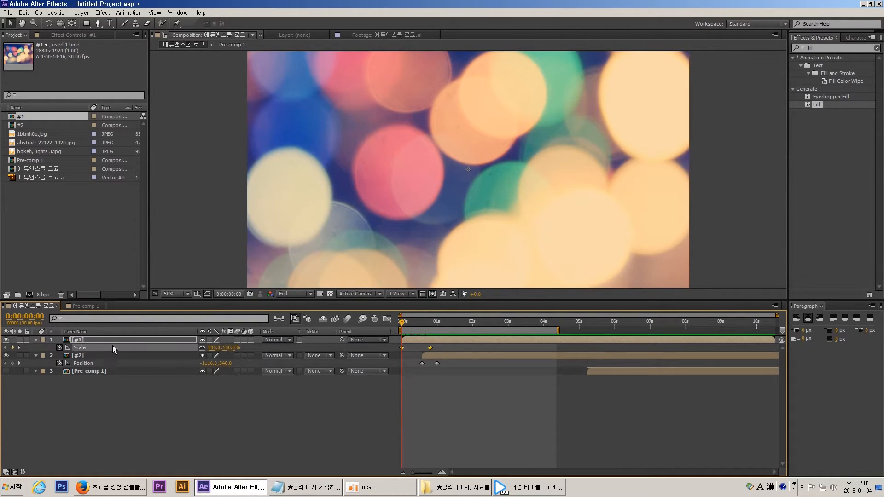
left_click(91, 362)
left_click(98, 348)
Inside #1, replace 1btmh0q.jpg with bokeh, lights 3.jpg scaled up to cover the frame, and preview the main composition
double_click(88, 342)
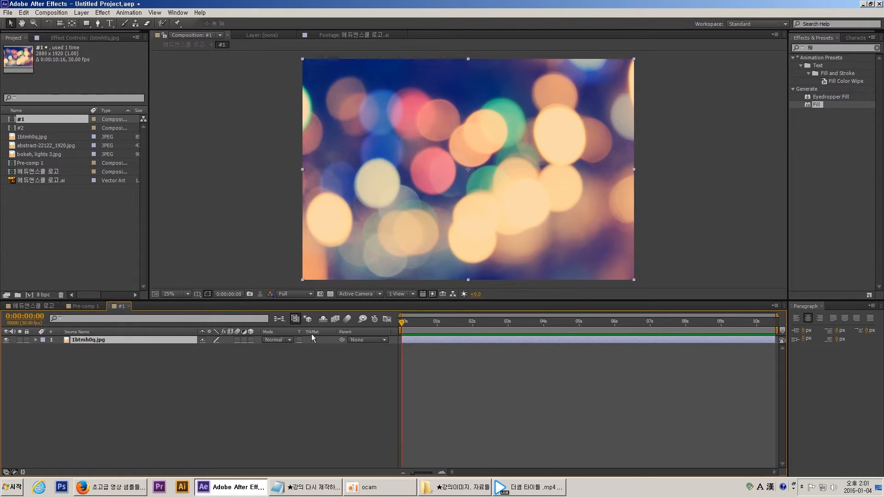
left_click_drag(34, 154, 136, 337)
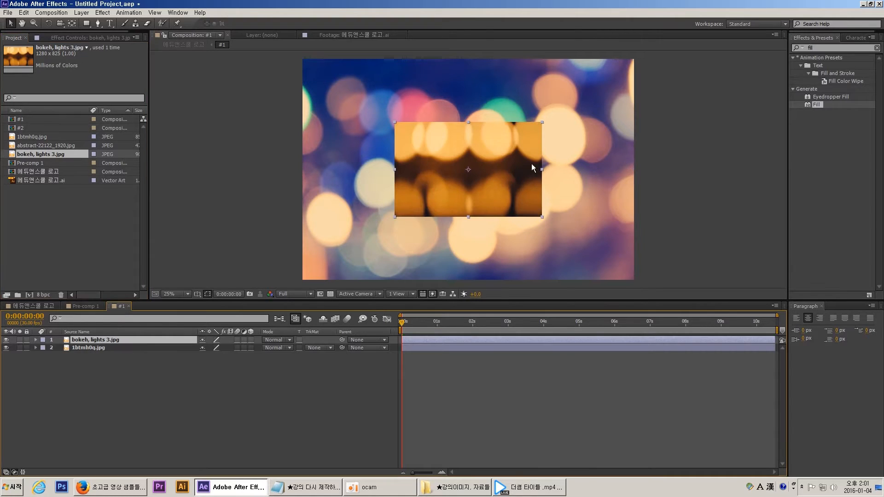
left_click_drag(541, 124, 653, 52)
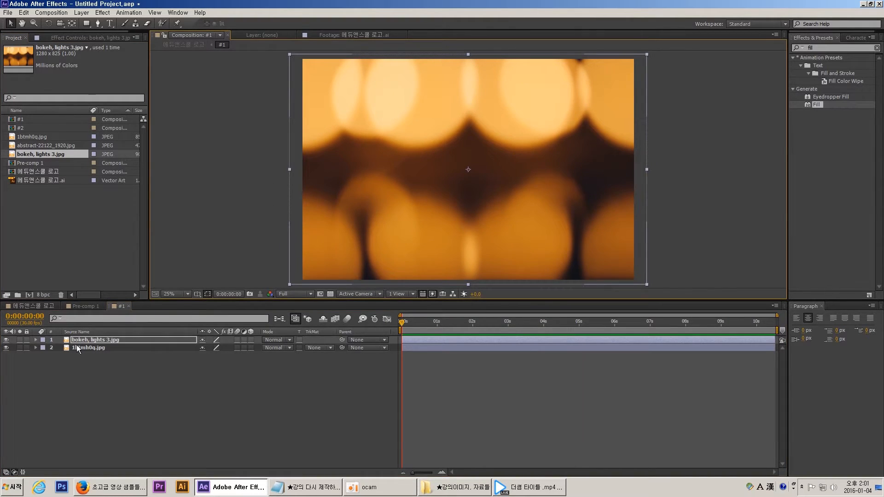
left_click(70, 349)
key("Delete")
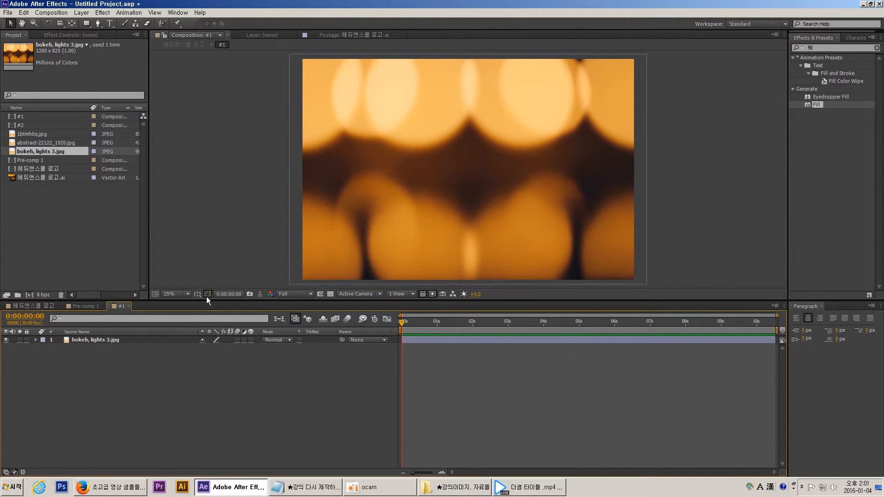
left_click(36, 306)
left_click_drag(402, 321, 444, 327)
Inside #2, replace abstract-22122_1920.jpg with 1btmh0q.jpg, and preview the animation in the main composition
double_click(442, 353)
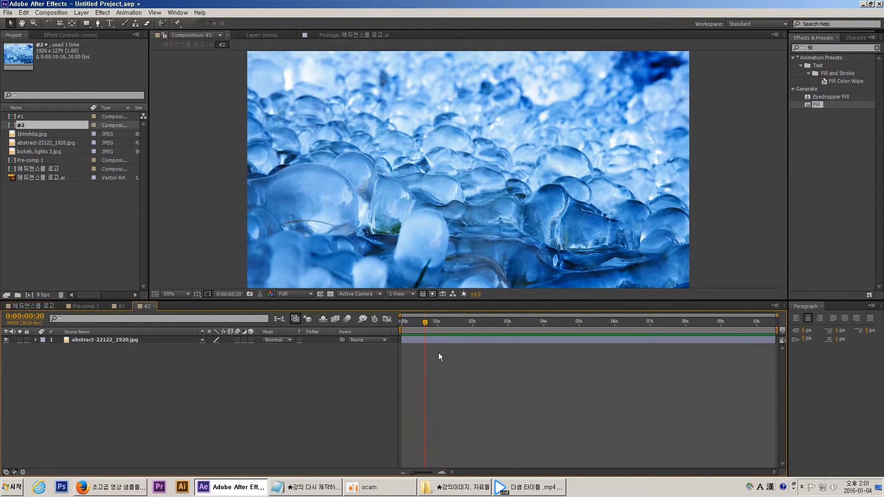
left_click(31, 134)
left_click_drag(103, 338, 103, 339)
left_click(103, 346)
key("Delete")
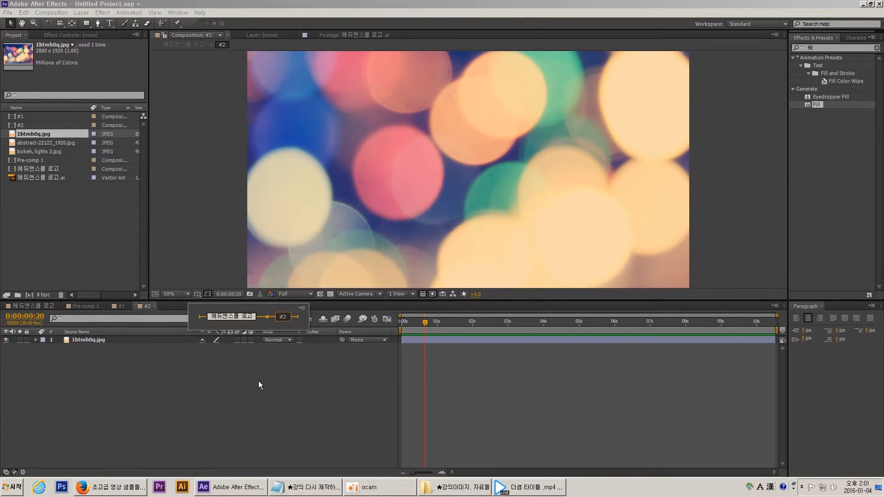
left_click(258, 366)
left_click(32, 306)
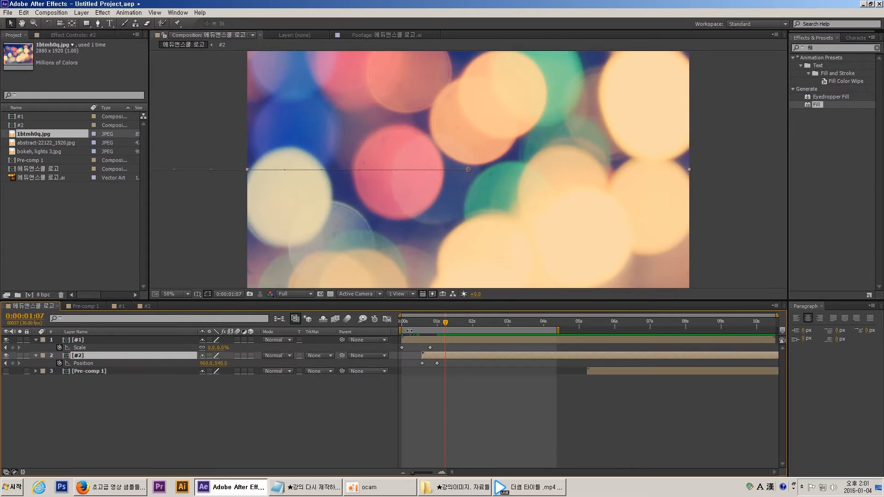
mouse_move(445, 322)
left_mouse_down()
mouse_move(409, 322)
mouse_move(456, 330)
mouse_move(385, 325)
mouse_move(464, 339)
mouse_move(383, 324)
mouse_move(437, 331)
left_mouse_up()
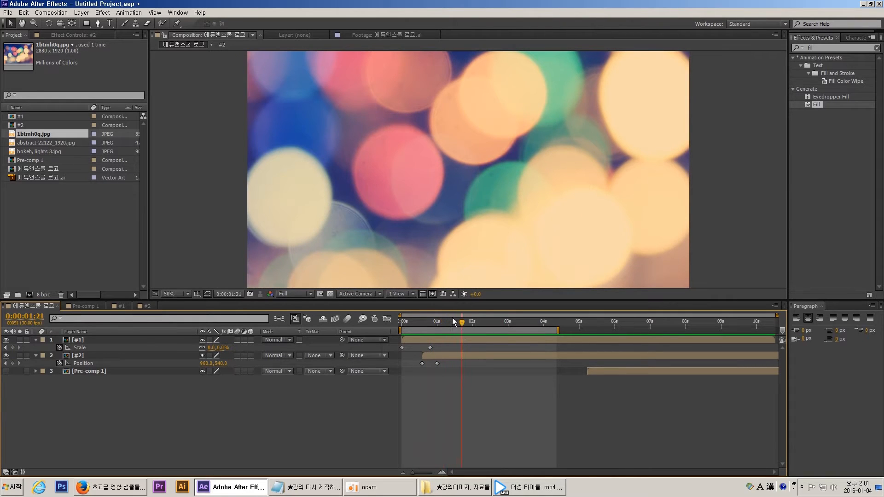
Switch to Firefox and open videohive.net in a new tab
left_click(109, 487)
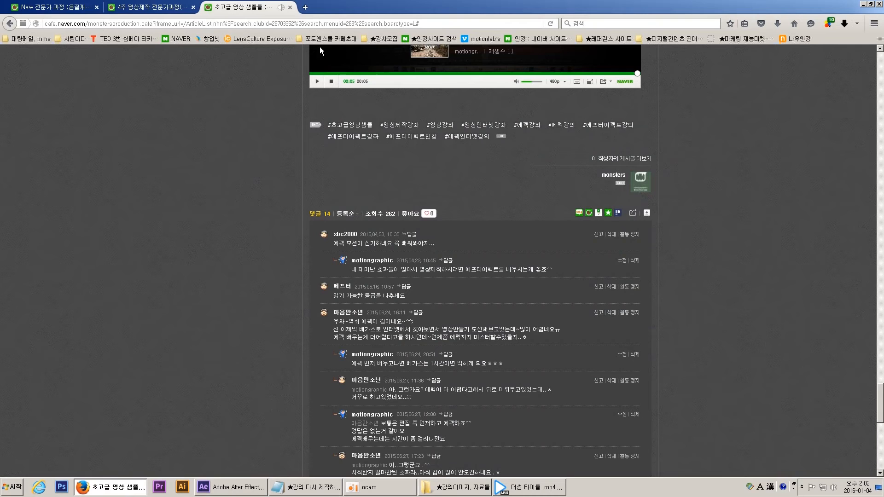
left_click(304, 7)
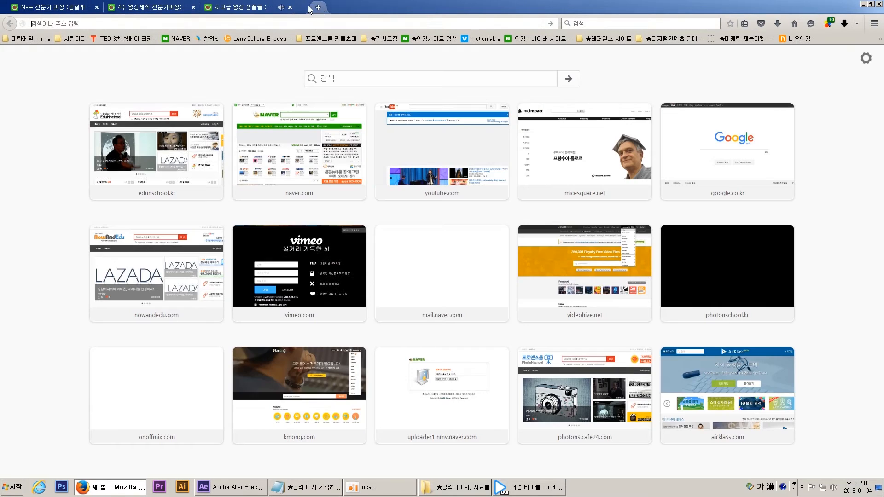
type("videohive.net/")
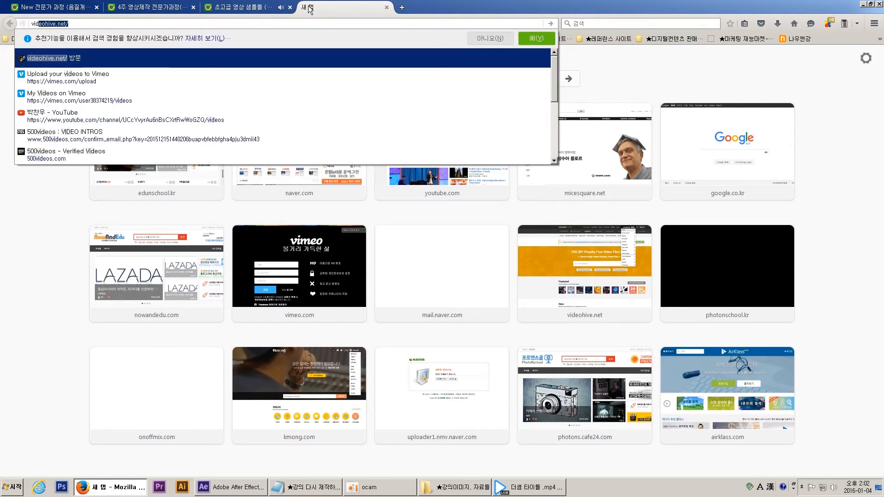
key("Return")
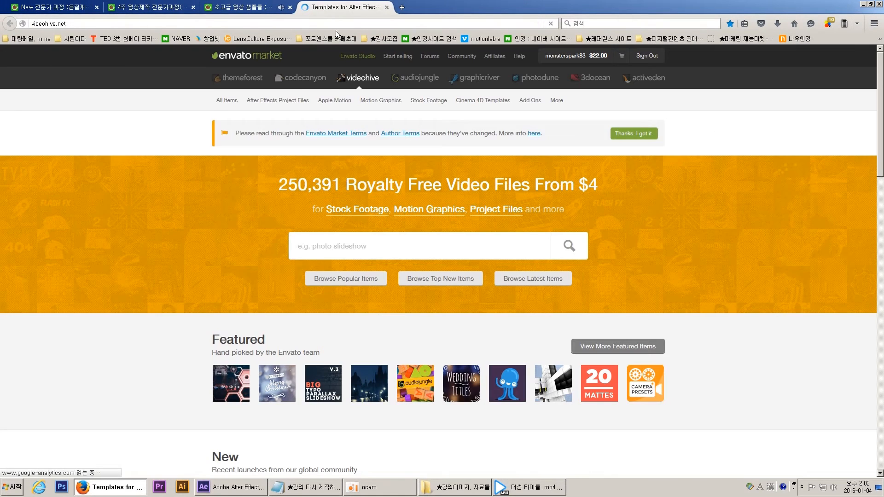
Browse the Infographics category of After Effects project files and open the Iconographer template's page
mouse_move(246, 100)
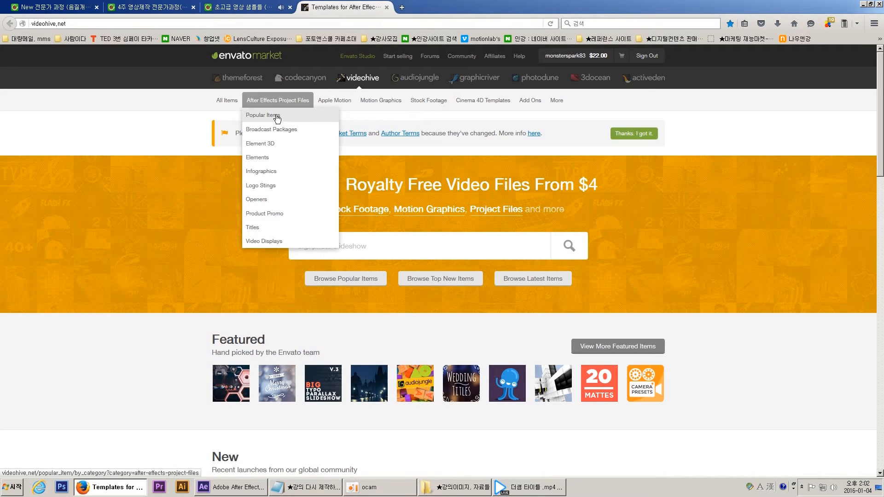
left_click(276, 172)
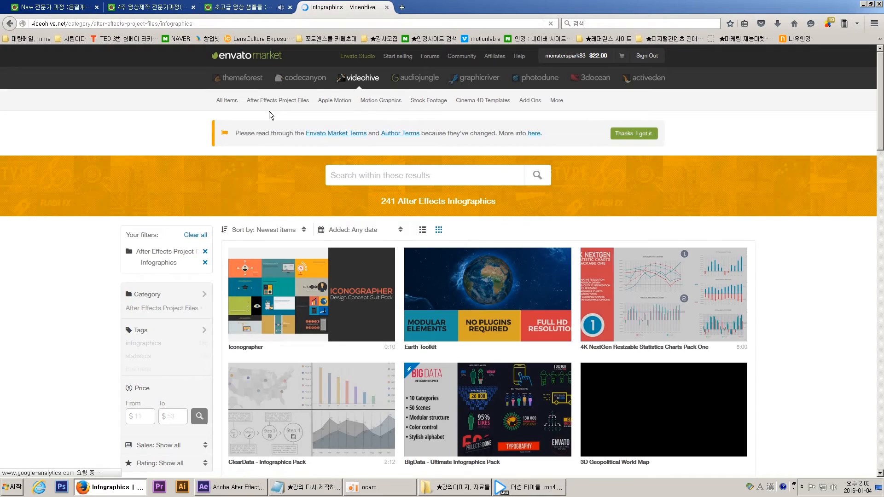
mouse_move(289, 305)
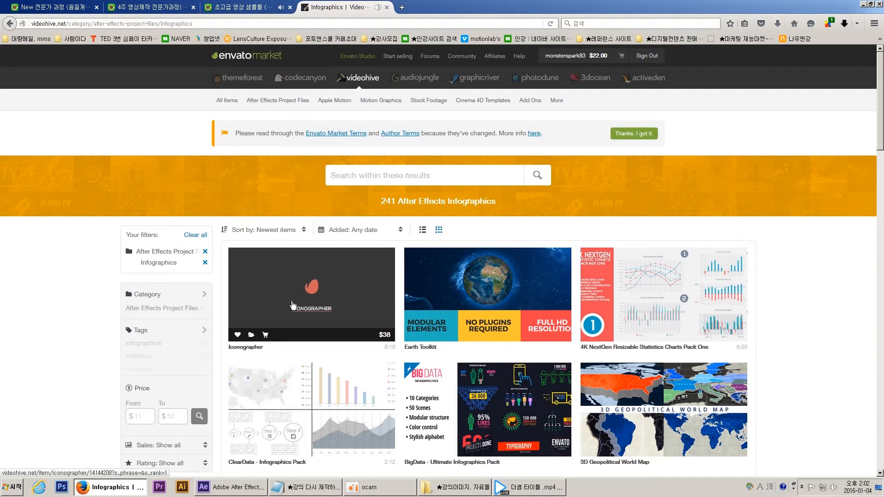
left_click(340, 313)
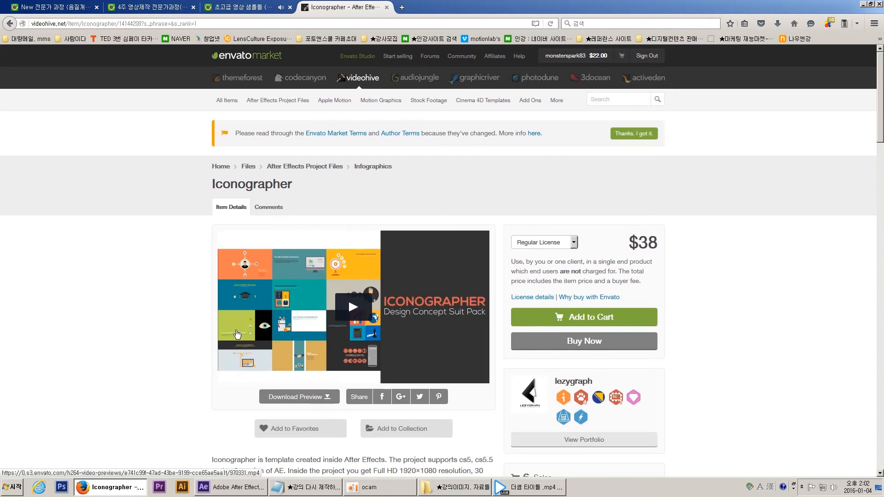
Switch back to After Effects, inspect the replaced image inside #1, and preview the main composition's animation
left_click(230, 487)
left_click_drag(470, 331, 444, 338)
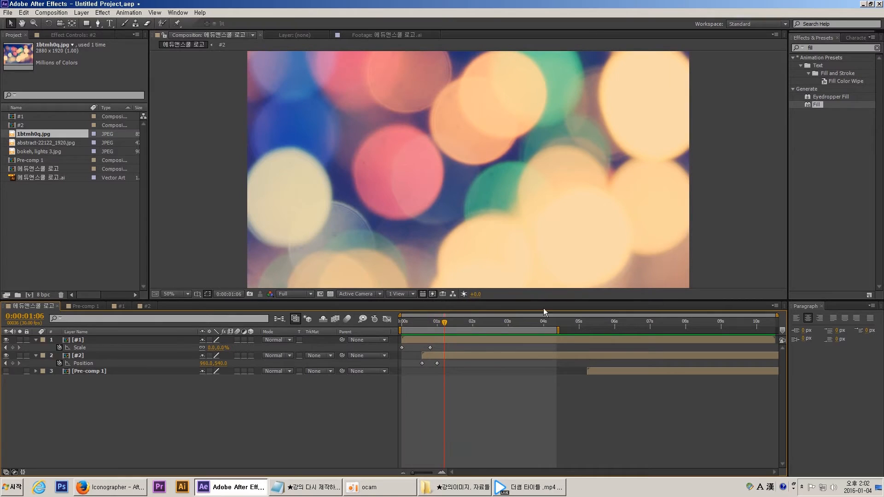
left_click(447, 340)
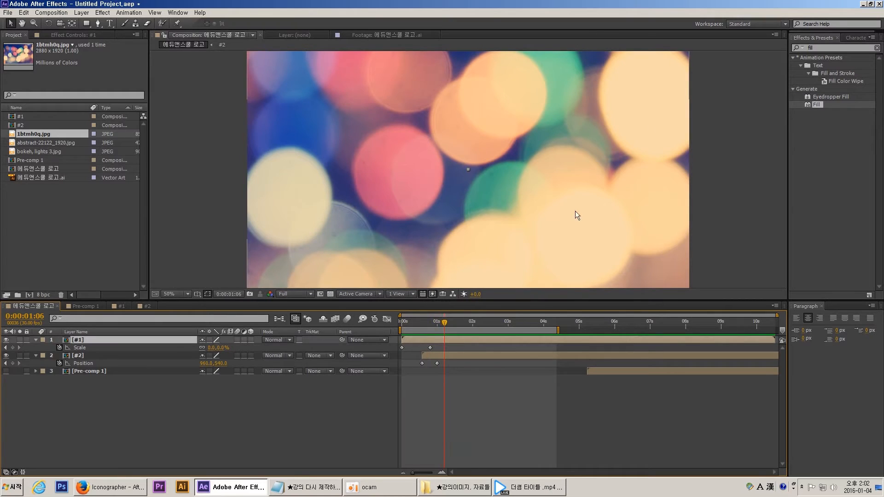
double_click(142, 340)
left_click(402, 175)
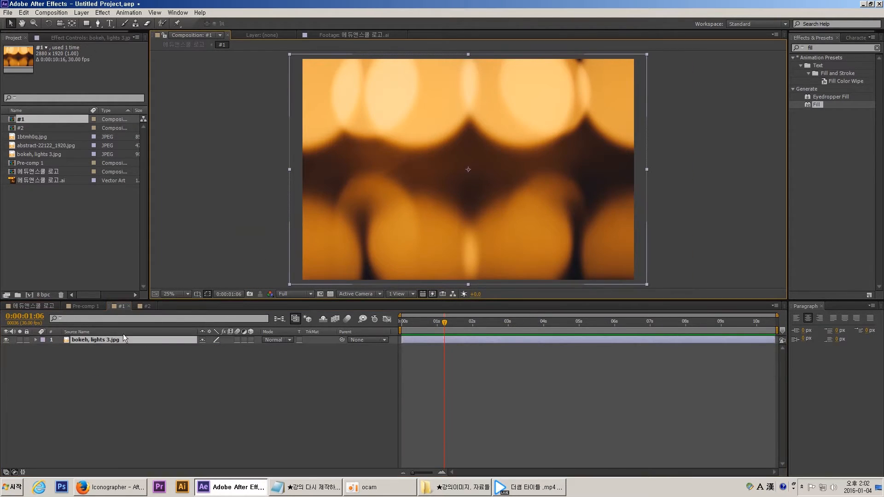
left_click(37, 306)
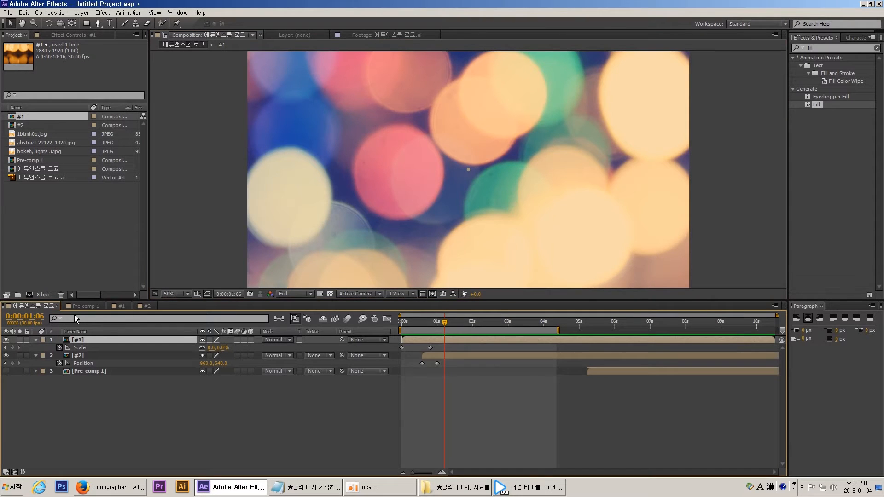
left_click_drag(422, 327, 489, 338)
Start saving the project under a new name on the desktop and delete the existing Untitled Project file there
key("ctrl+s")
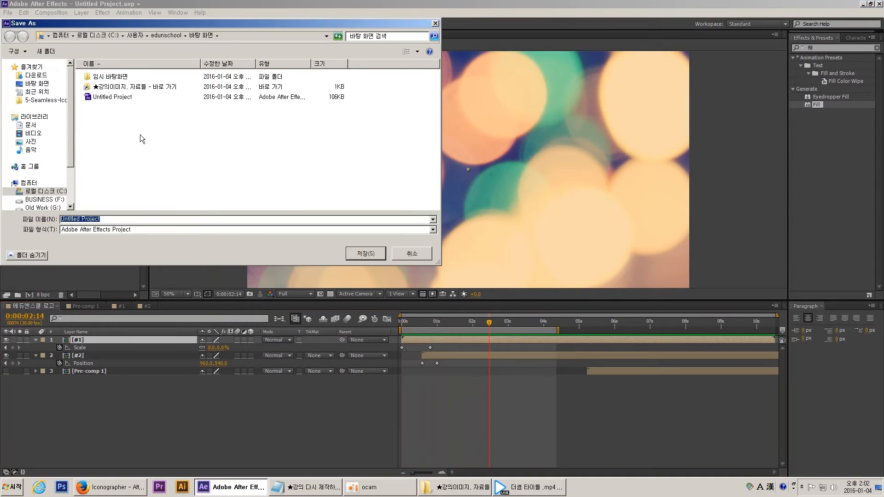
left_click(411, 253)
left_click(8, 13)
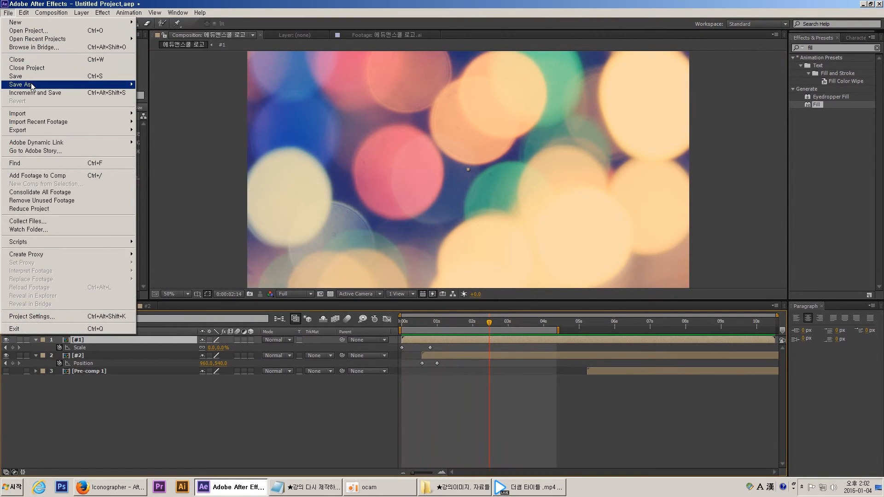
mouse_move(33, 87)
left_click(160, 88)
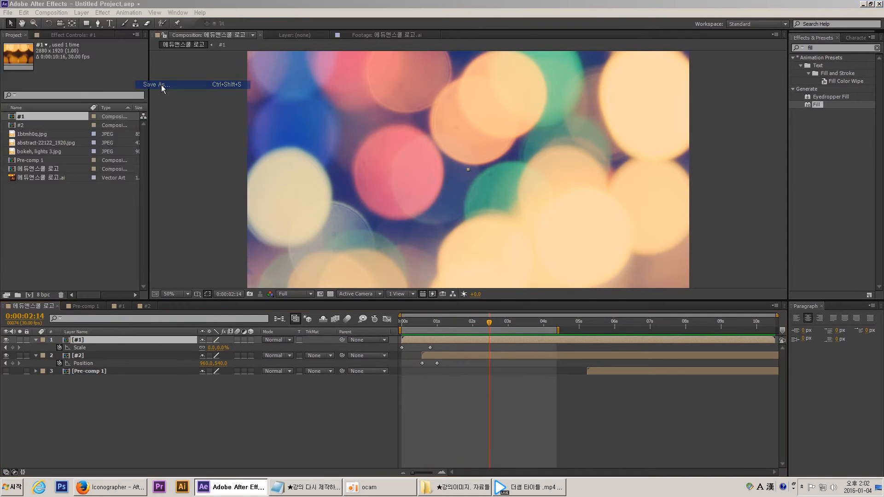
left_click(45, 86)
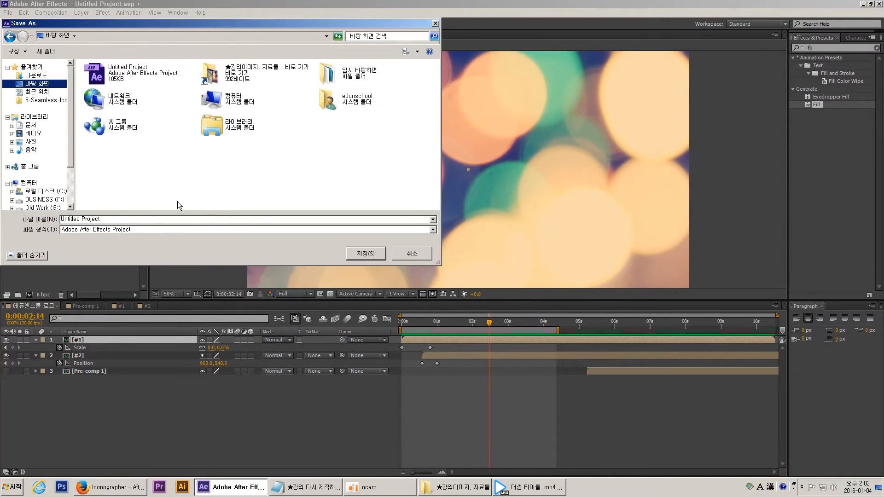
left_click(123, 220)
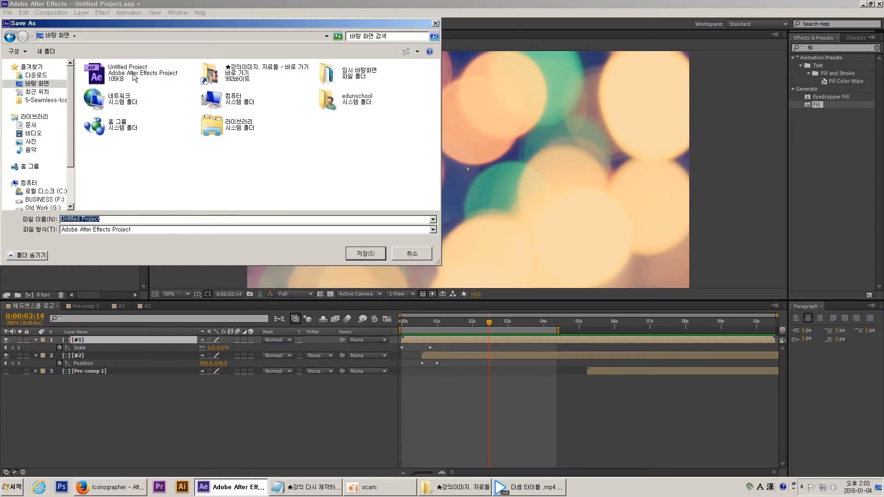
left_click(135, 77)
key("Delete")
key("Return")
Save the project on the desktop with the file name test
left_click(122, 220)
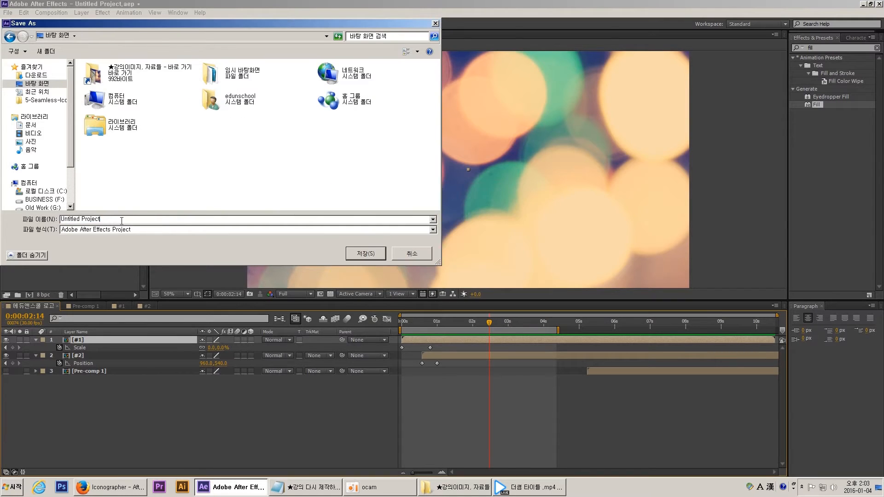
key("ctrl+a")
type("tes")
key("Return")
Show the desktop, move the test project file away from the other icons, and view its file details
key("super+d")
left_click(28, 355)
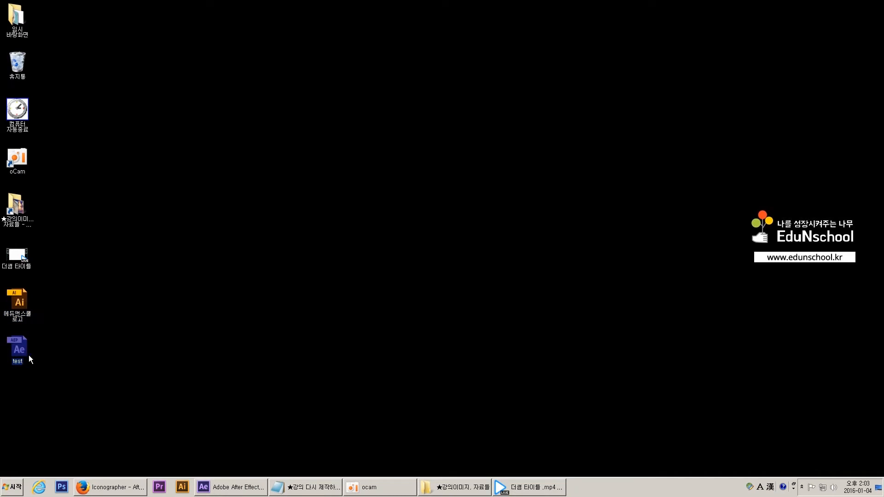
left_click_drag(22, 356, 445, 182)
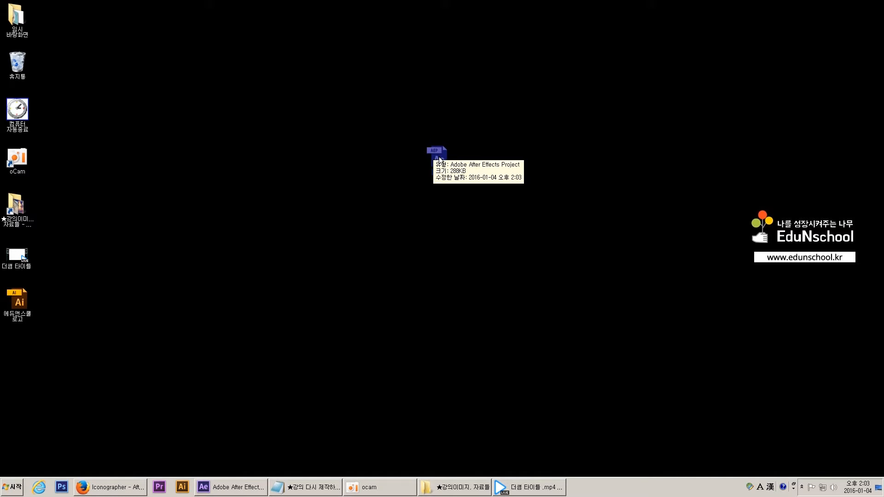
Check the combined file properties of the three selected source images in the footage folder
left_click(468, 491)
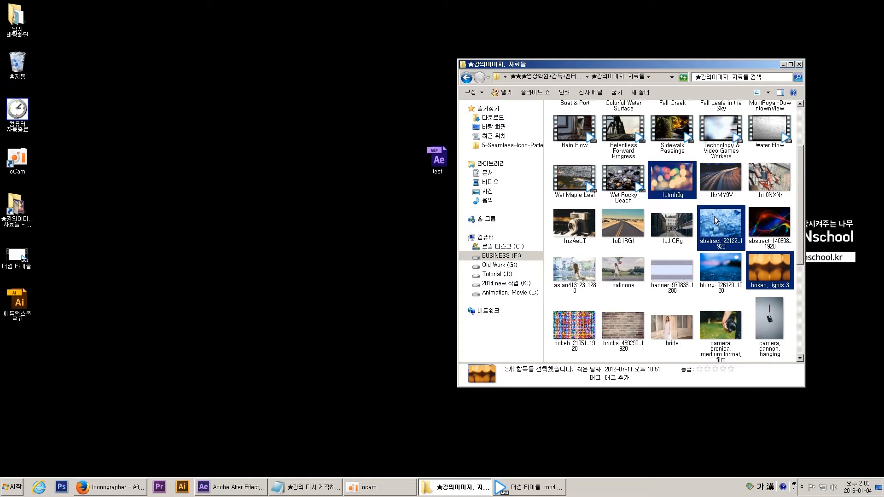
right_click(717, 229)
left_click(732, 470)
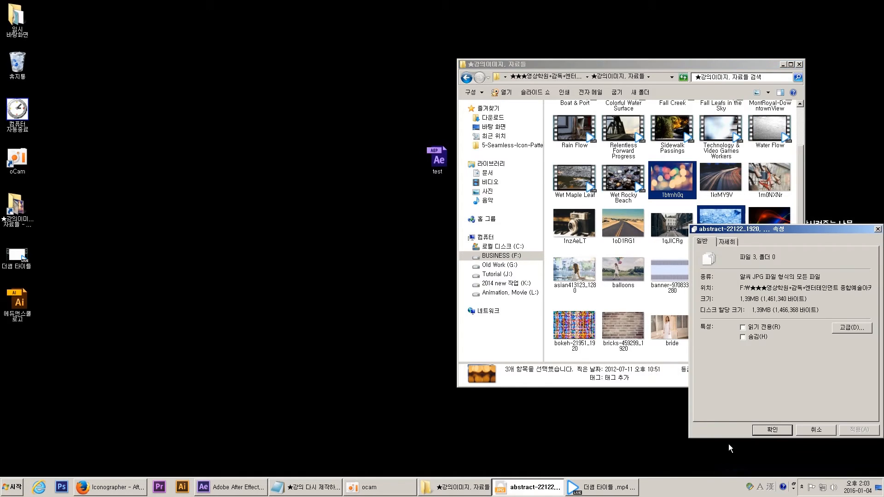
left_click(877, 229)
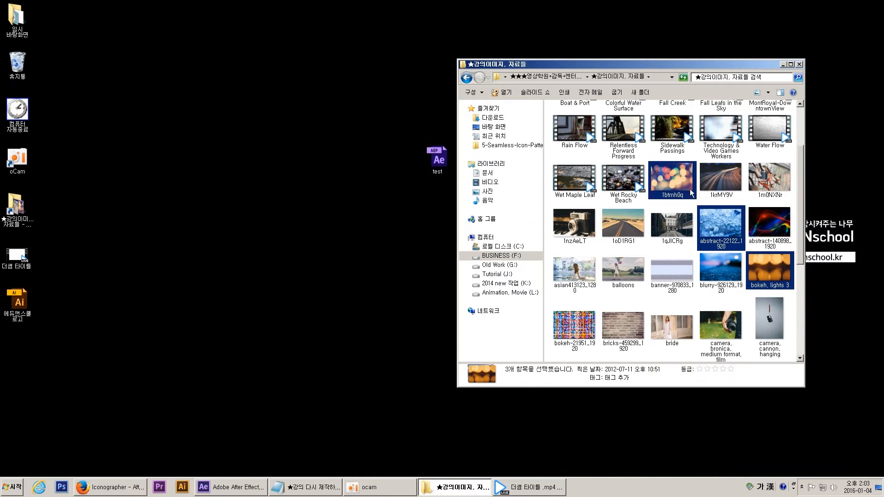
Switch back to After Effects and select 1btmh0q.jpg, abstract-22122_1920.jpg and bokeh, lights 3.jpg among the project items
left_click(234, 486)
left_click(34, 135)
left_click(37, 143, "ctrl")
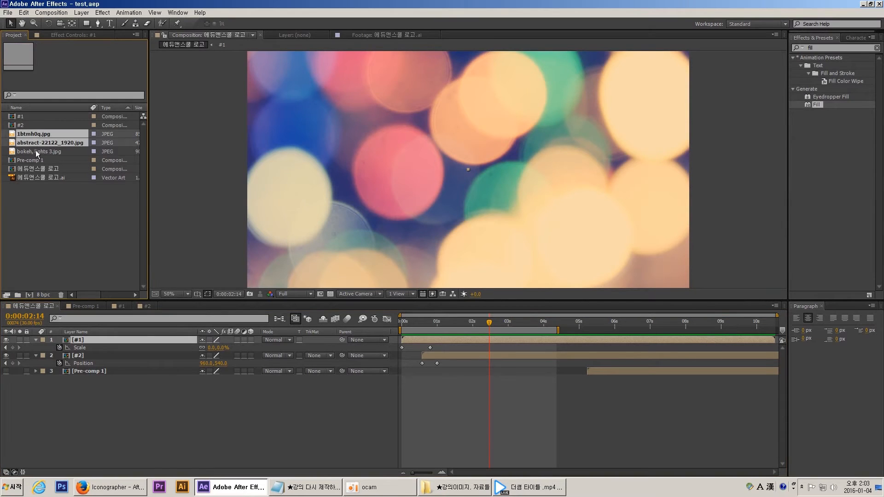
left_click(36, 152, "ctrl")
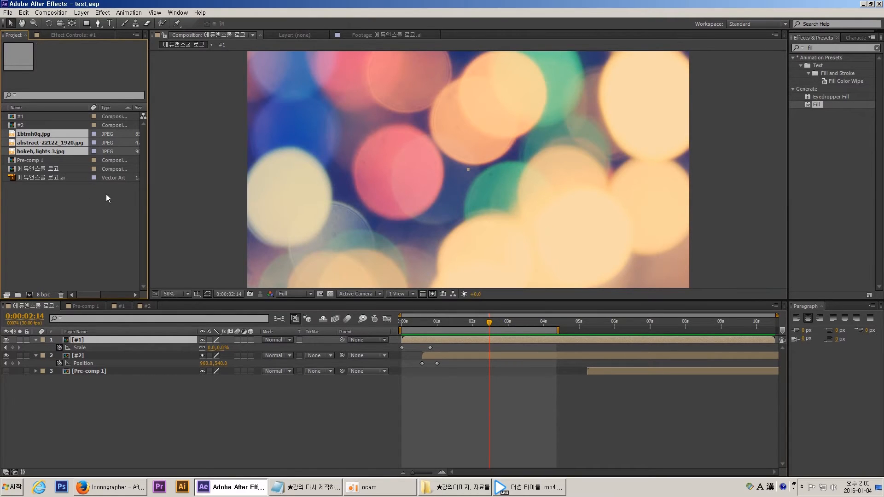
Import Wet Maple Leaf, Wet Rocky Beach and the images from 1nzAeLT to camera, cannon, hanging from the footage folder into the project
key("alt+Tab")
left_click(586, 215)
left_click(778, 315, "shift")
left_click_drag(710, 266, 56, 222)
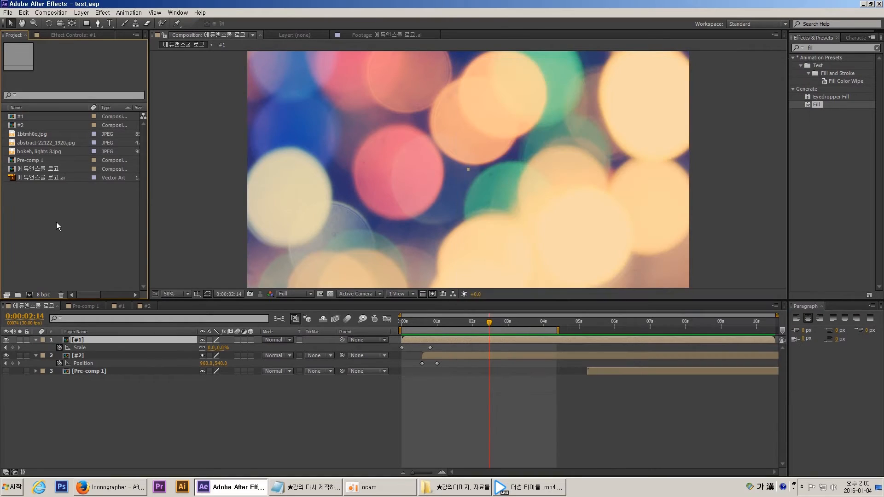
Look through the imported images and the Wet Maple Leaf and Wet Rocky Beach videos in the project
left_click(38, 134)
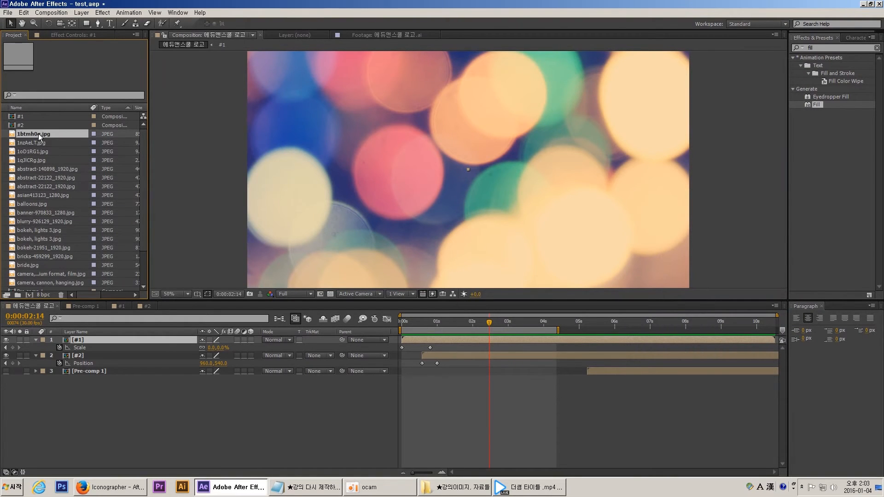
left_click(39, 143)
left_click(41, 158)
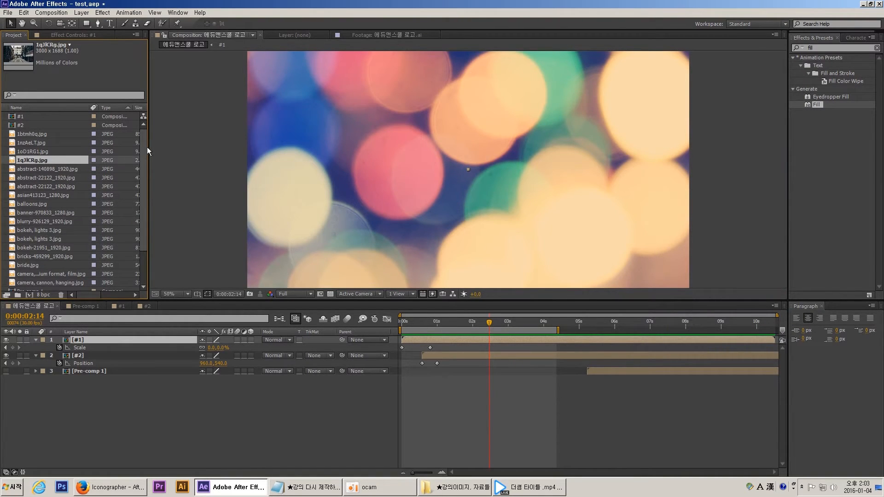
scroll(140, 186, "down", 2)
left_click(47, 196)
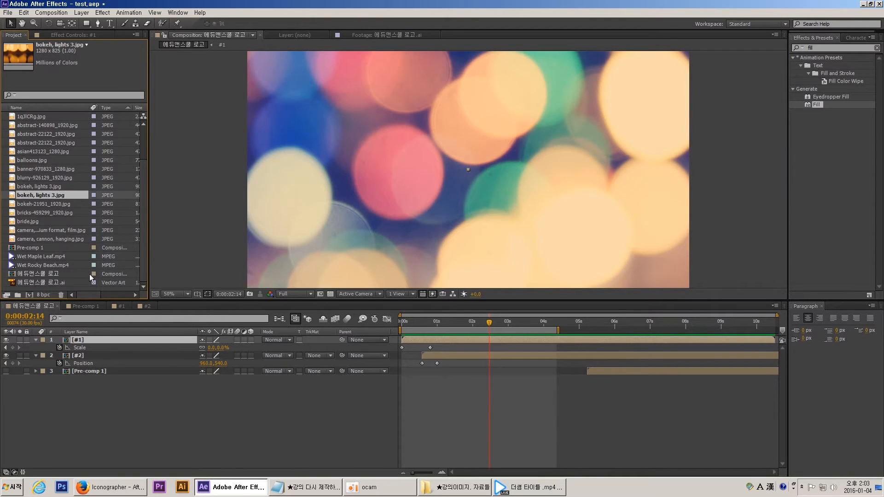
left_click_drag(429, 328, 452, 334)
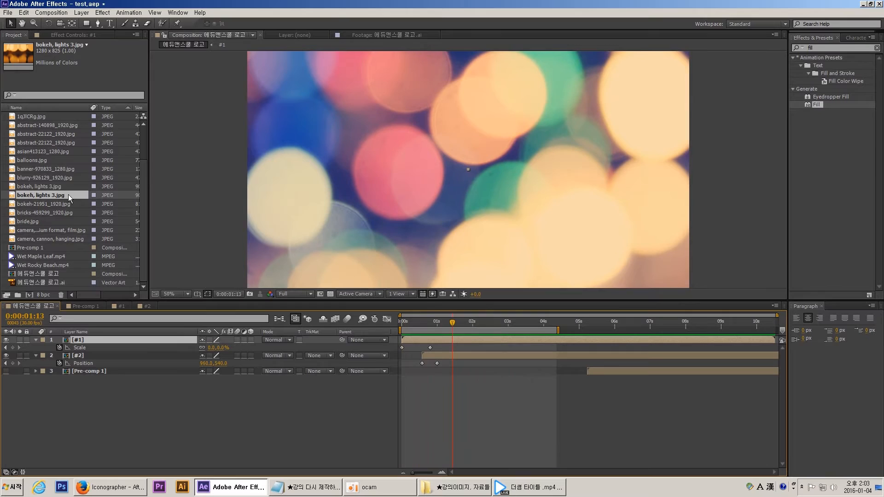
left_click(41, 249)
left_click(41, 259)
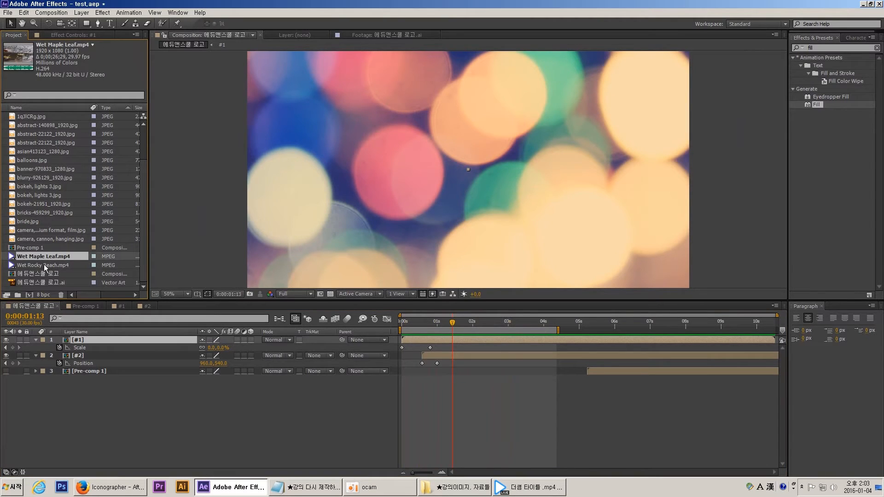
left_click(43, 265)
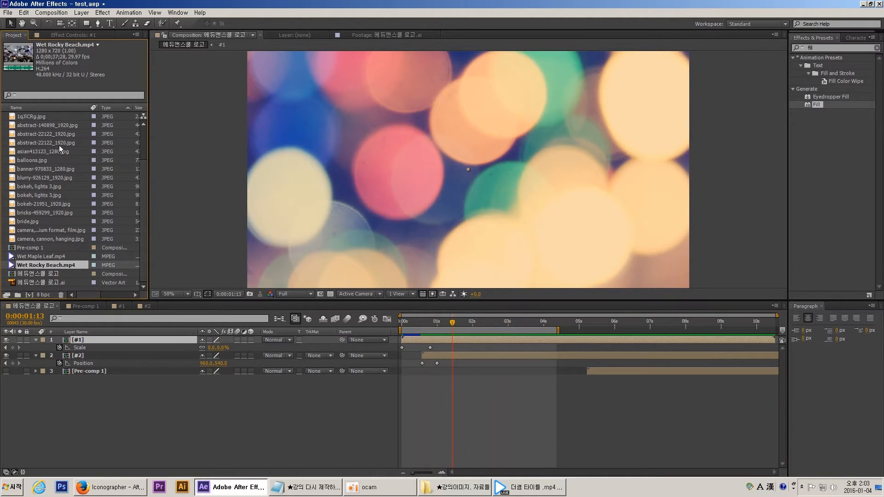
Check the combined file properties of the imported source files in the footage folder
key("alt+Tab")
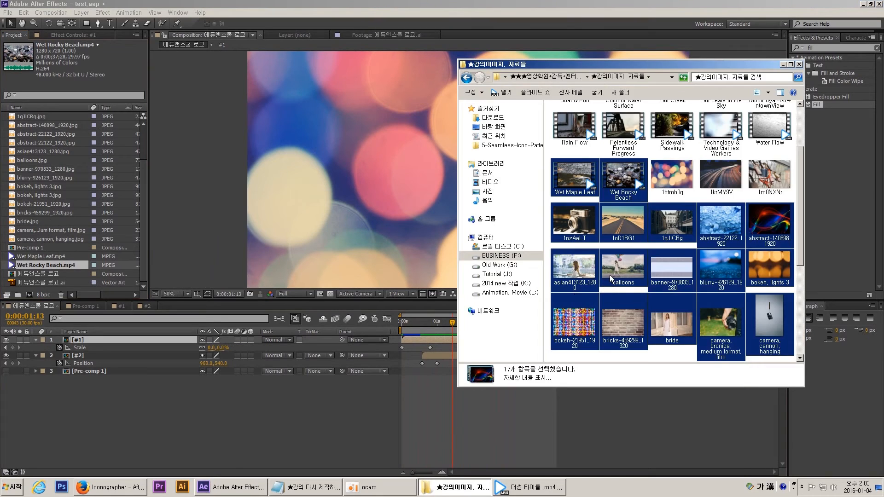
right_click(611, 278)
left_click(650, 472)
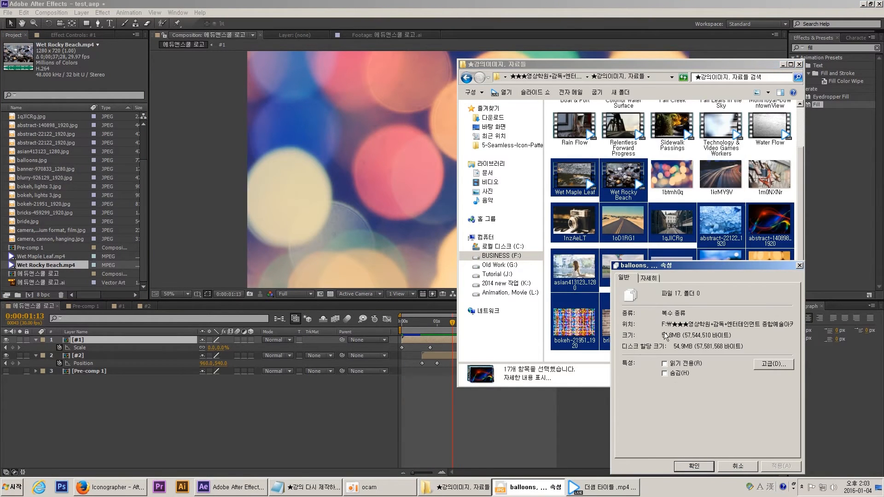
left_click(800, 265)
Switch back to After Effects and save the test project with the newly imported footage
key("alt+Tab")
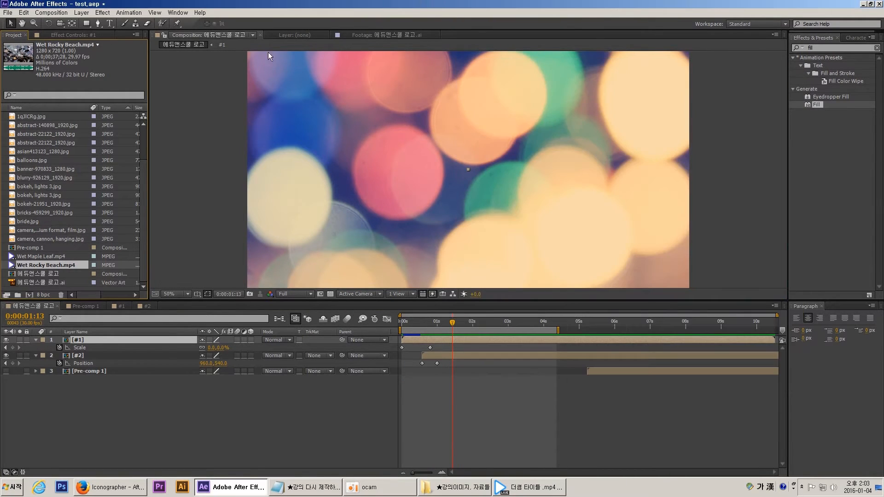
key("ctrl+shift+s")
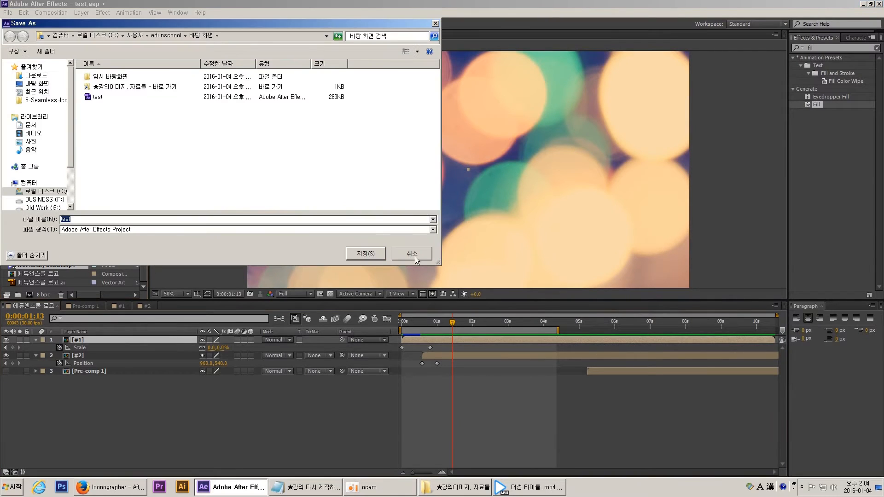
left_click(404, 253)
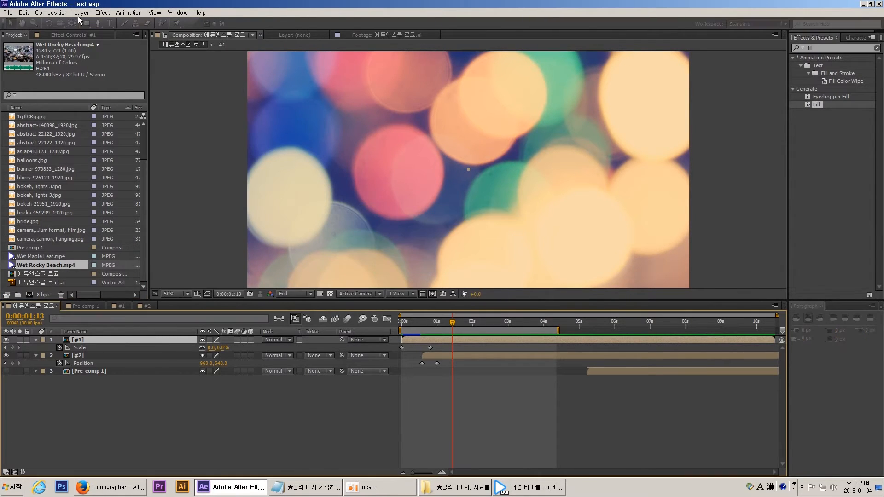
View the test project file's details on the desktop and compare it with the Wet Rocky Beach video in the footage folder
key("super+d")
left_click_drag(18, 349, 401, 205)
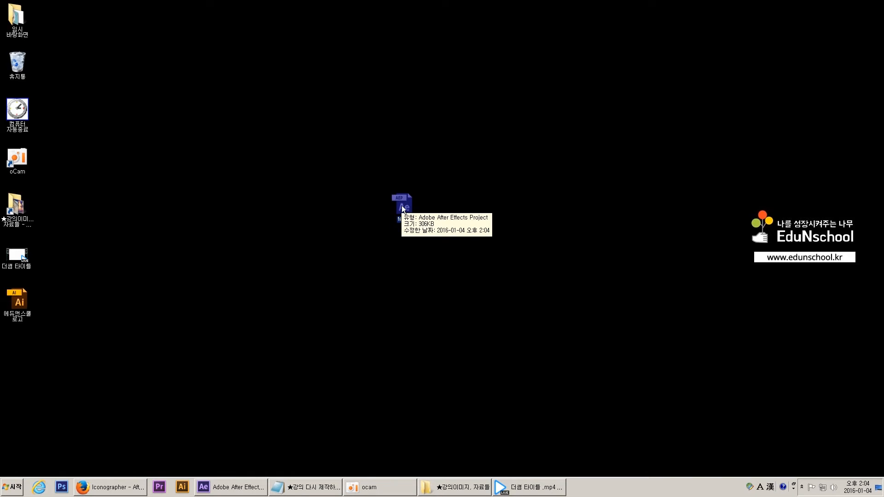
left_click(465, 487)
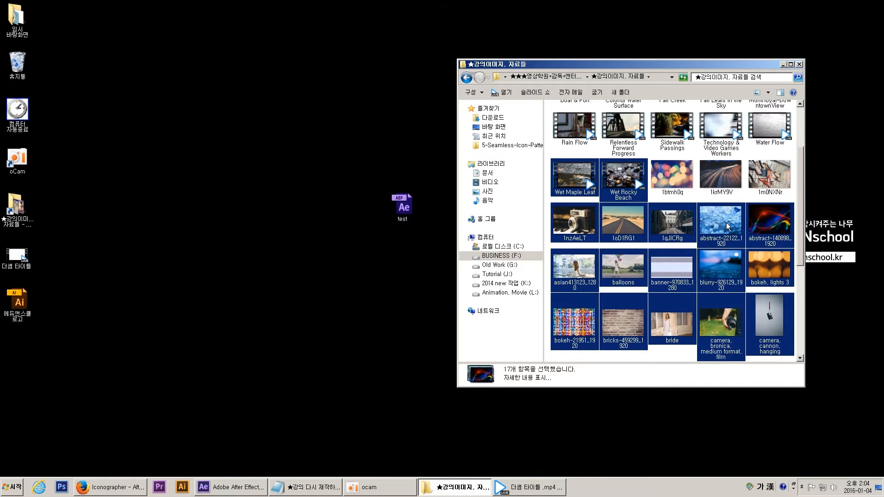
left_click(407, 215)
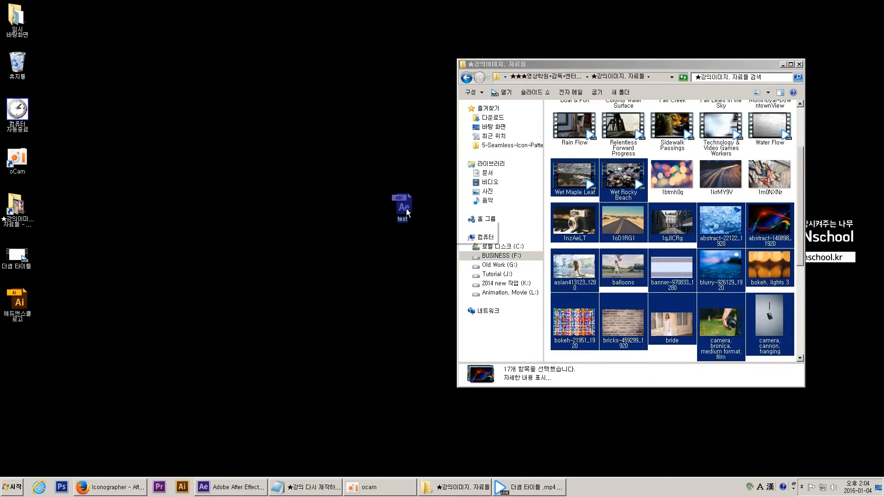
left_click(629, 195)
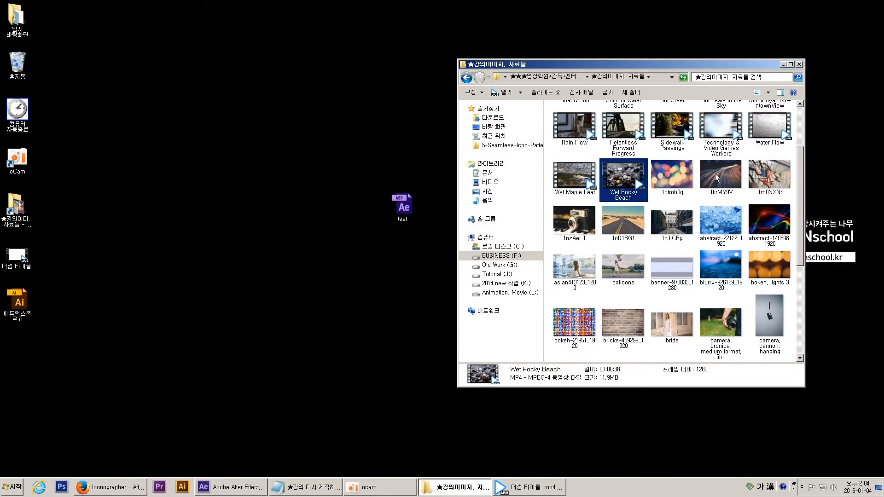
left_click(411, 213)
left_click_drag(406, 215, 385, 218)
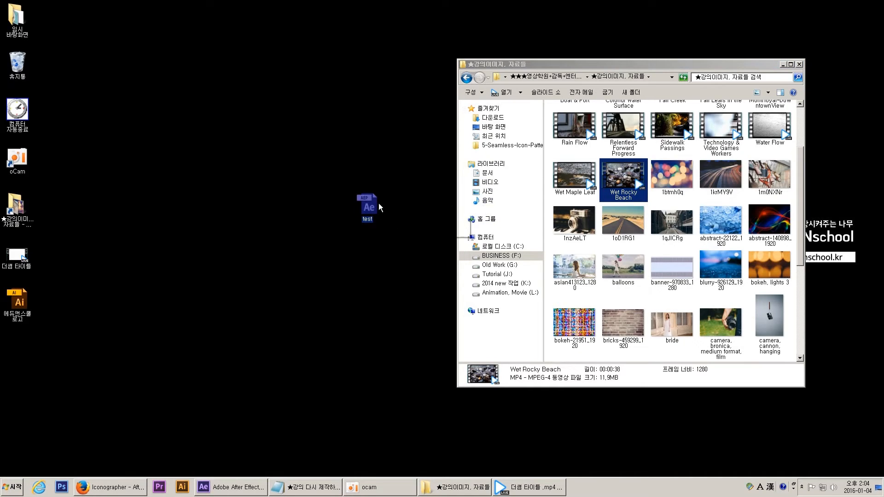
Browse the video clips in the footage folder, from Relentless Forward Progress to Technology & Video Games Workers
left_click_drag(800, 172, 800, 141)
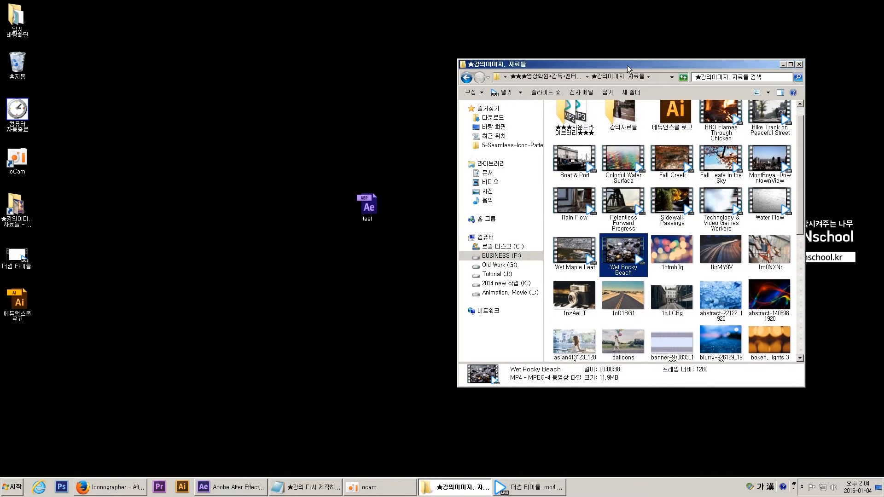
left_click_drag(625, 66, 643, 59)
key("Up")
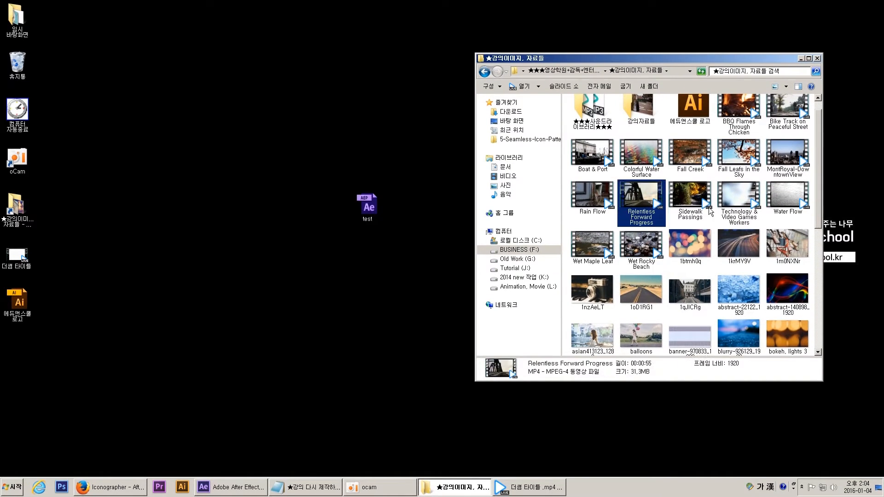
key("Right")
key("Right")
Move the test project file farther from the footage folder window and open it in After Effects
left_click(369, 211)
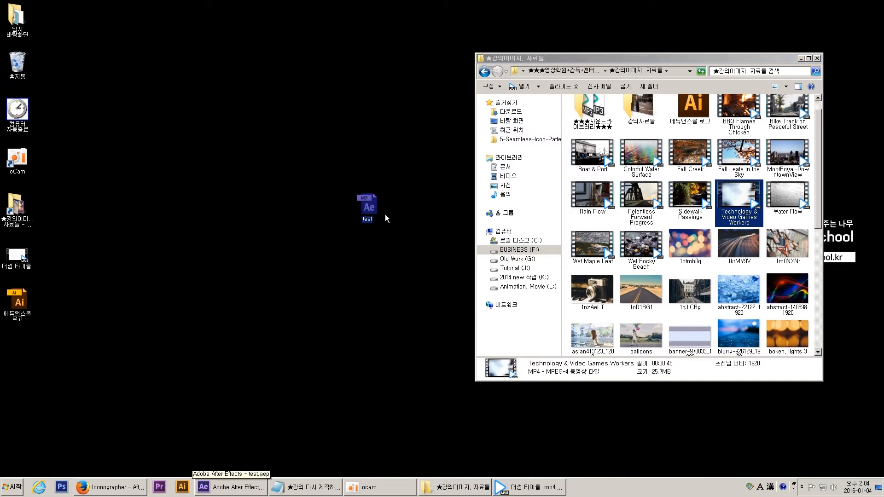
left_click_drag(370, 209, 228, 316)
left_click_drag(226, 349, 226, 254)
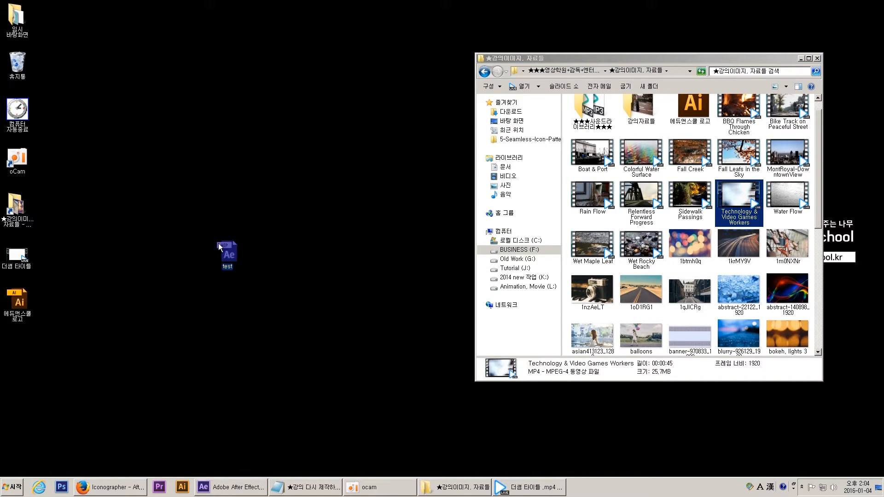
double_click(228, 254)
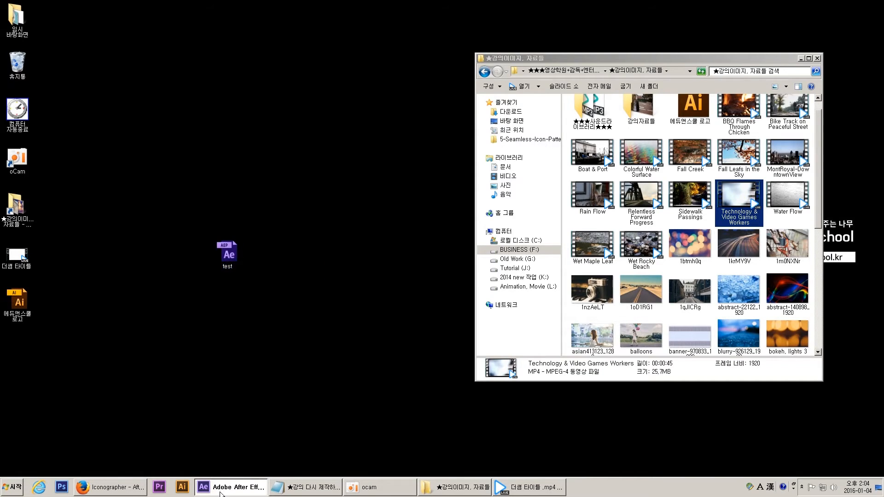
Select the abstract-140898_1920 and abstract-22122_1920 images together in the project's footage list
left_click(55, 137)
left_click(57, 127)
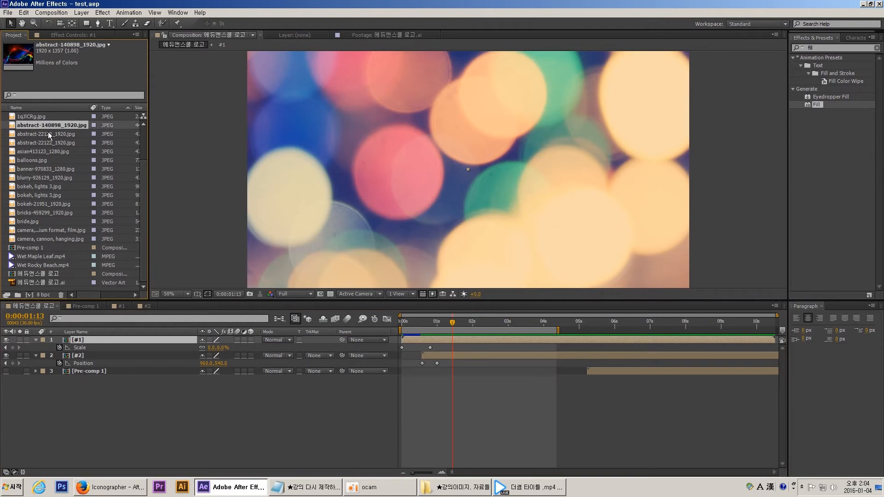
left_click(51, 132)
left_click(52, 128, "ctrl")
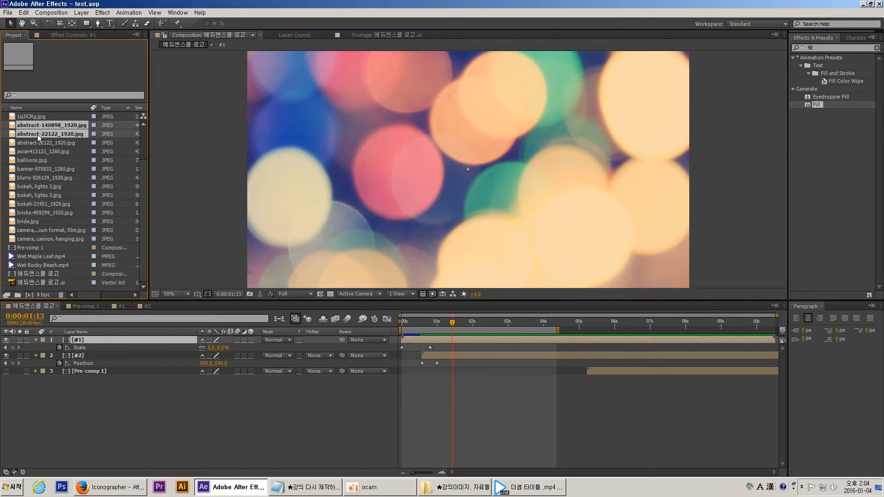
Switch to the footage folder window, view its parent folder, and return to the Technology & Video Games Workers clip
key("alt+Tab")
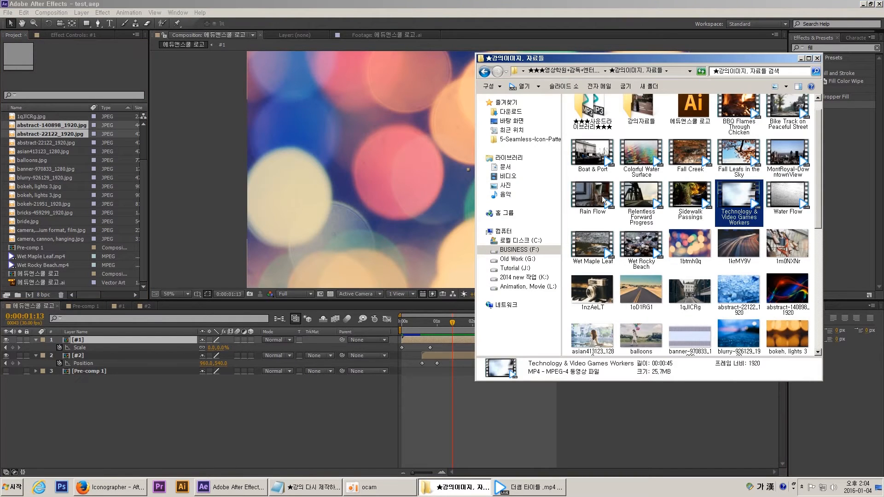
left_click(607, 76)
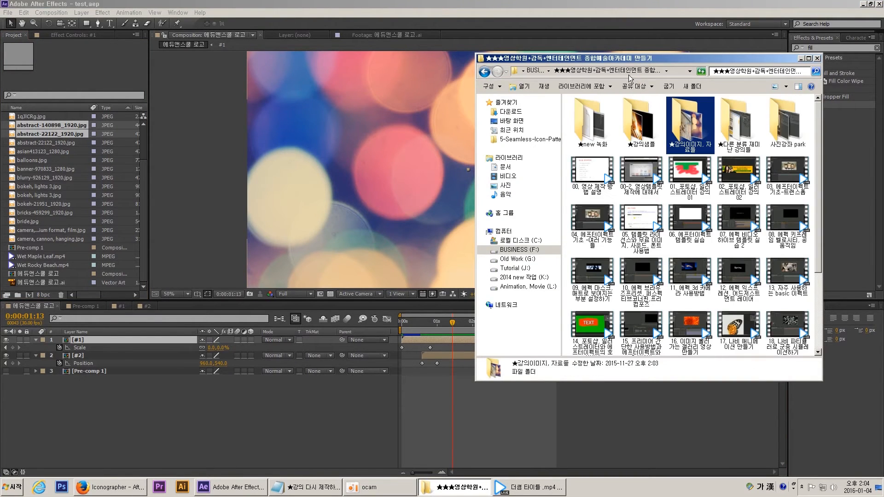
left_click(484, 72)
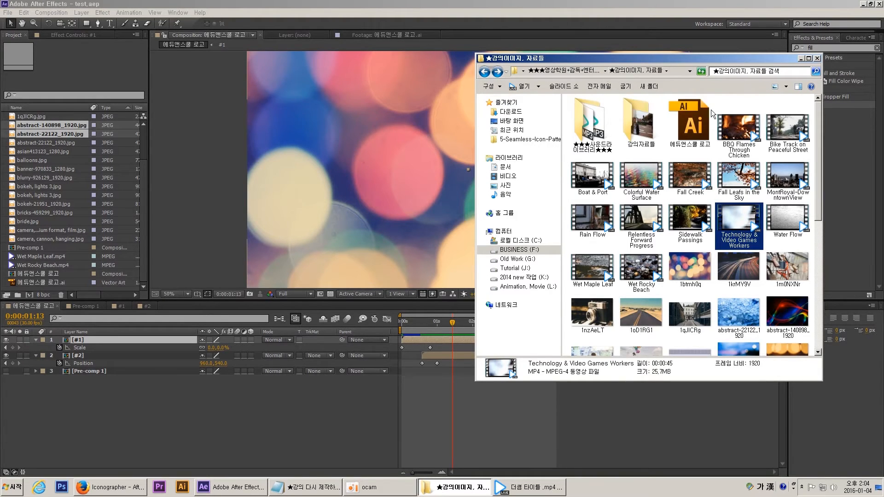
left_click(740, 245)
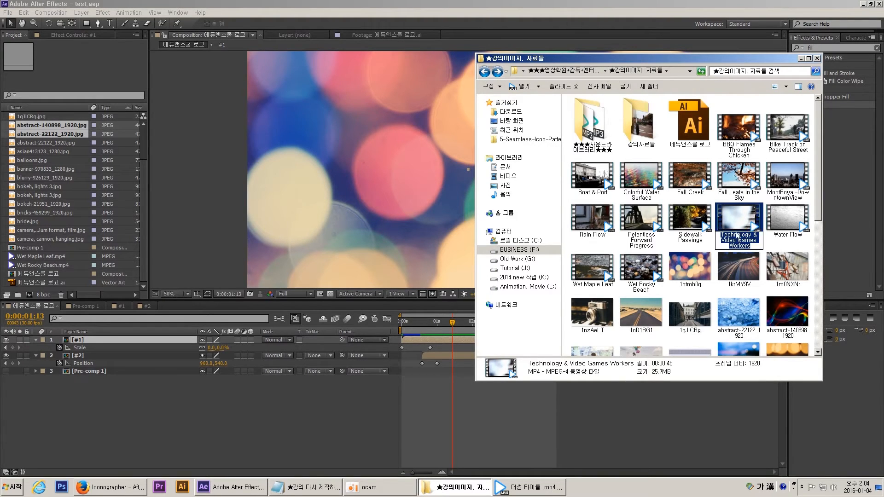
key("Escape")
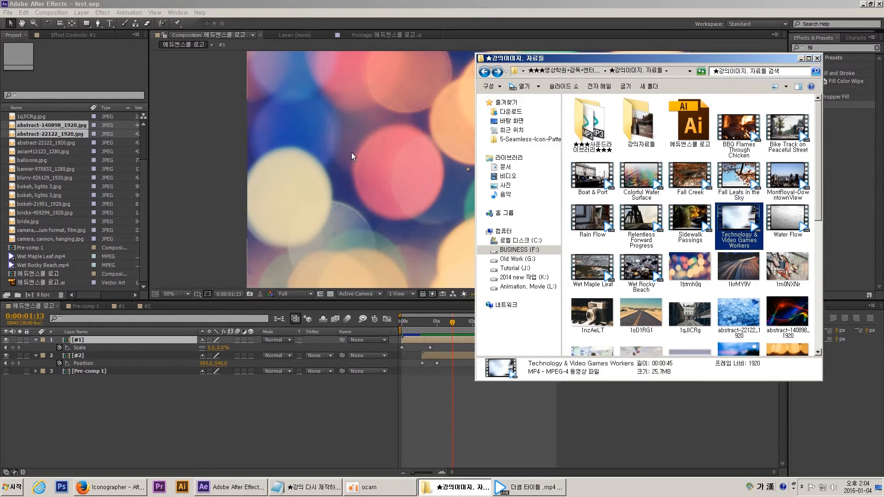
Return to After Effects, select the second abstract-22122_1920 image in the project, and scrub through the composition
key("super+d")
key("super+d")
left_click(57, 143)
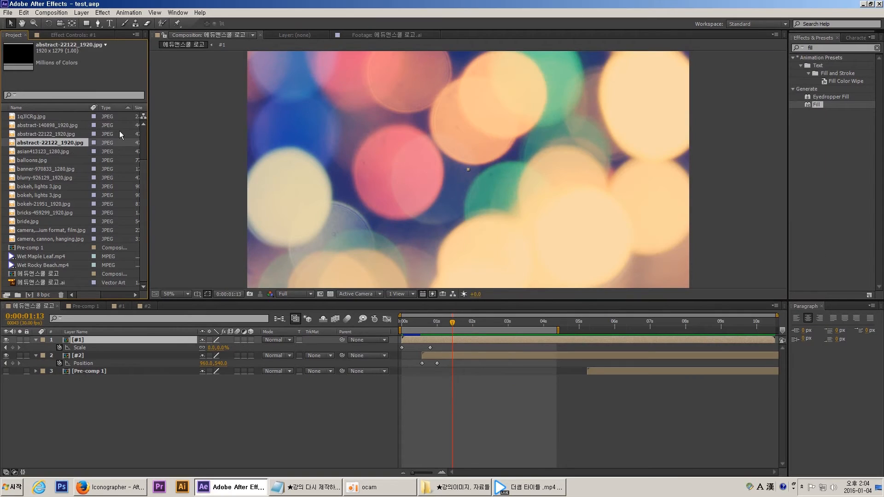
left_click_drag(414, 322, 439, 335)
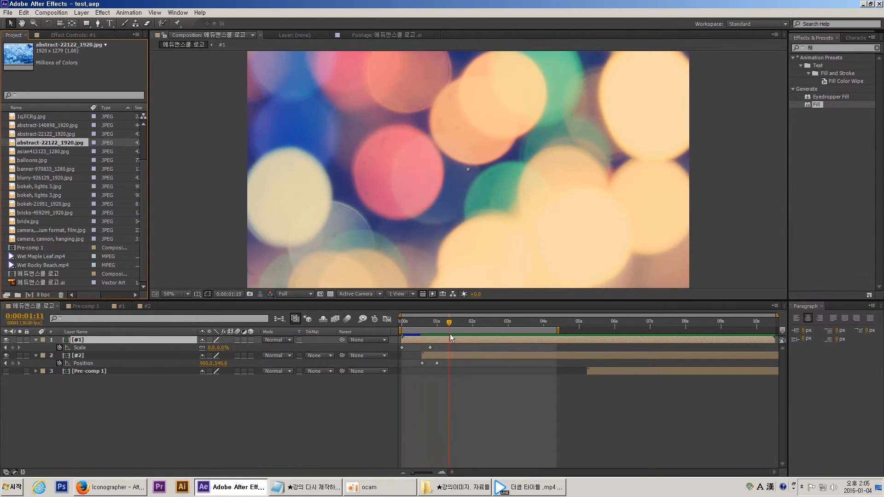
mouse_move(501, 330)
left_mouse_down()
mouse_move(537, 328)
mouse_move(413, 336)
mouse_move(505, 335)
left_mouse_up()
Move the test project file to another spot on the desktop and switch back to After Effects
key("super+d")
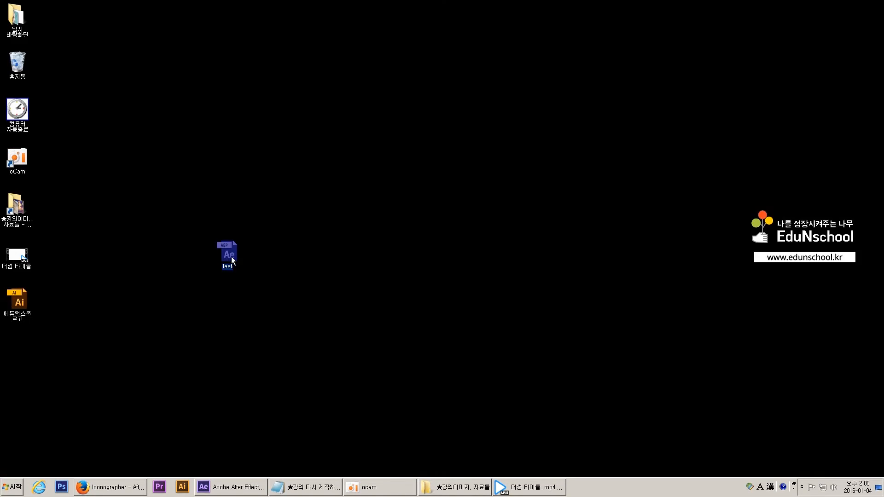
left_click_drag(229, 258, 267, 226)
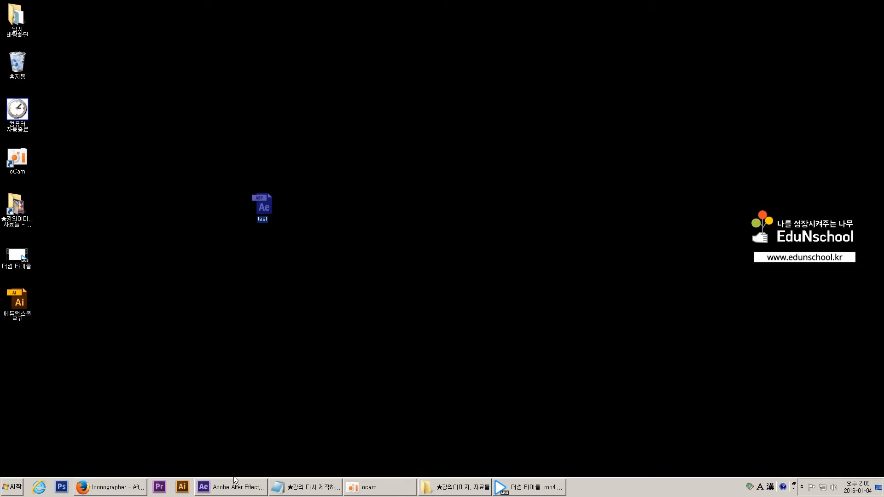
left_click(235, 489)
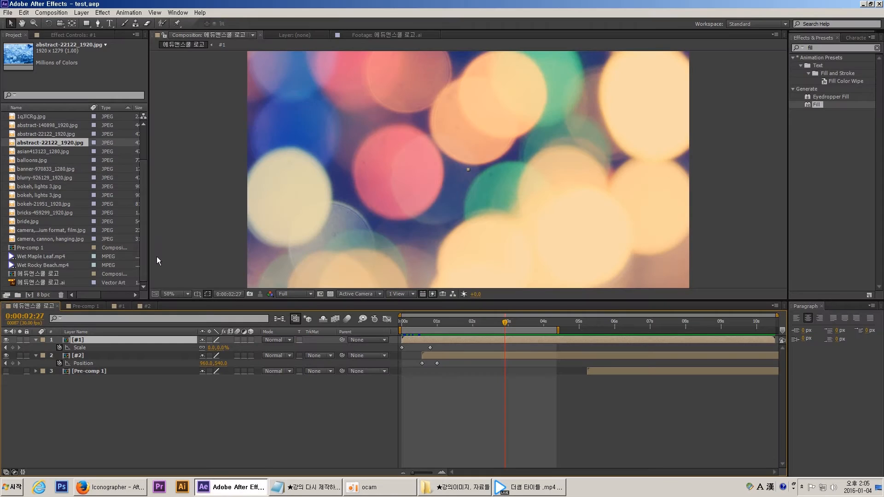
Scrub through the first two seconds of the composition and locate the Collect Files command
left_click_drag(399, 323, 477, 342)
left_click(8, 12)
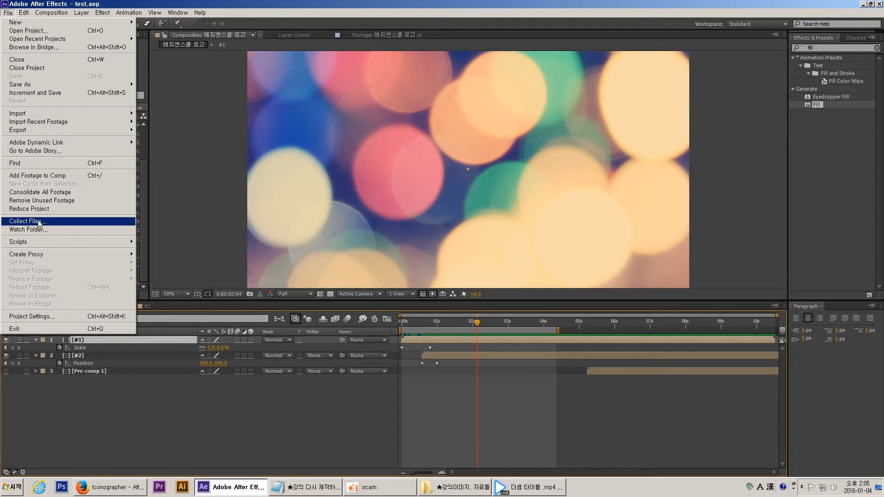
left_click(442, 323)
Switch to Firefox, view VideoHive's After Effects Project Files category, and go to the VideoHive home page
left_click(111, 487)
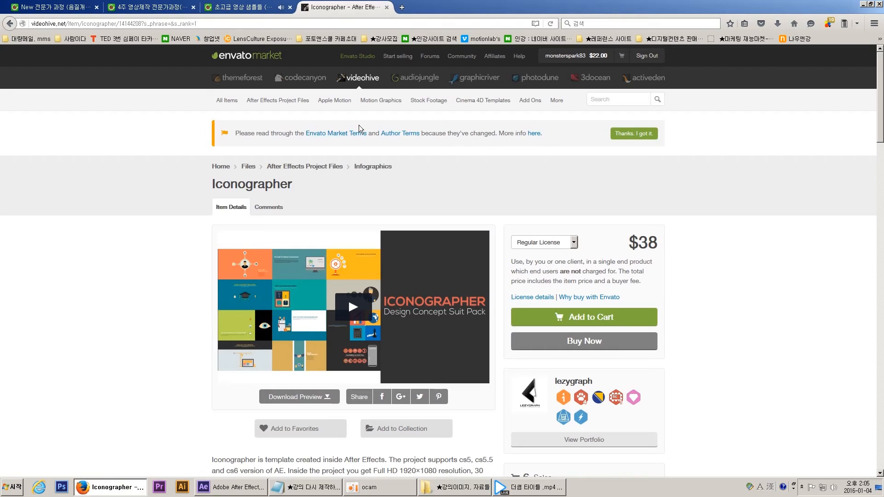
left_click(290, 100)
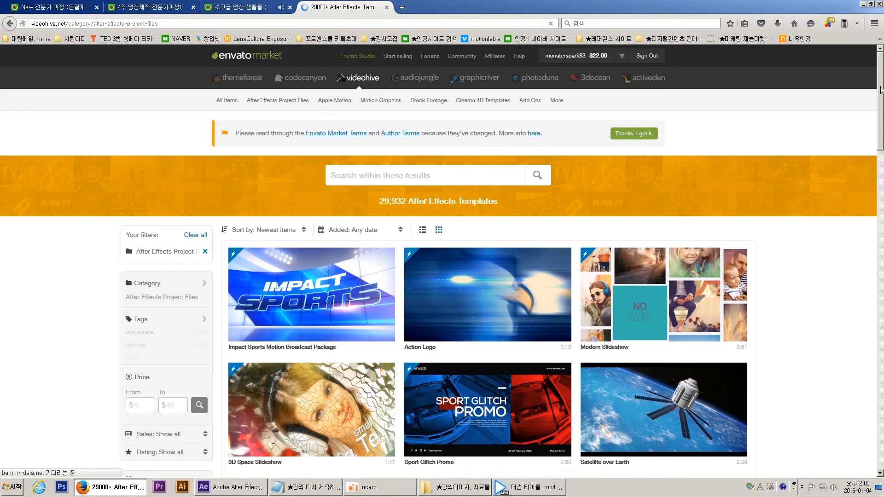
left_click_drag(880, 87, 883, 26)
left_click(355, 79)
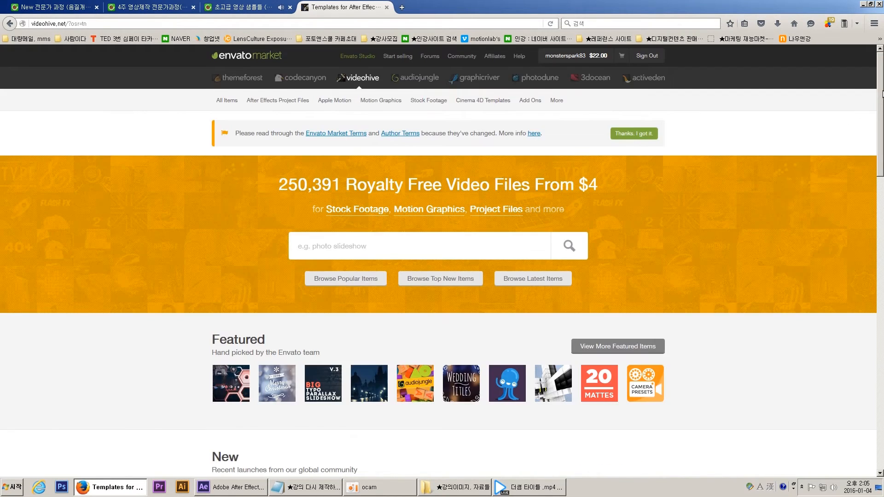
Open the Film Credits template offered by VideoHive in the home page's Free section
scroll(424, 292, "down", 10)
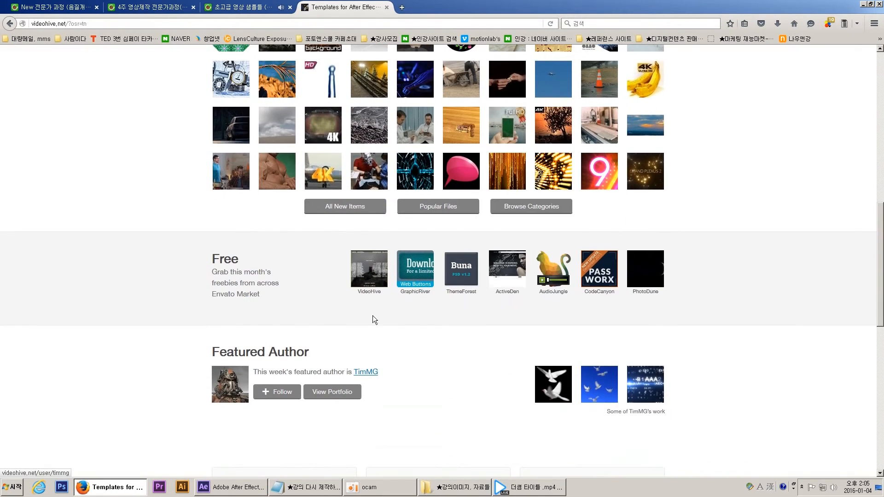
left_click_drag(883, 265, 883, 74)
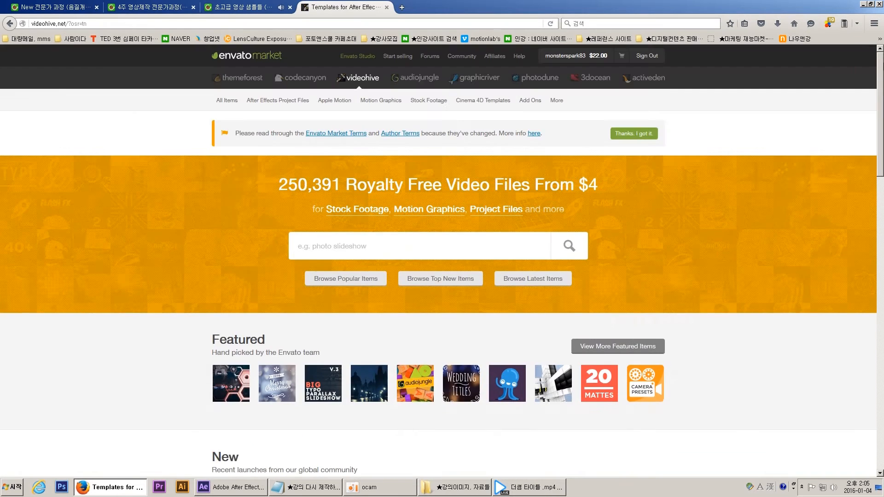
scroll(400, 323, "down", 9)
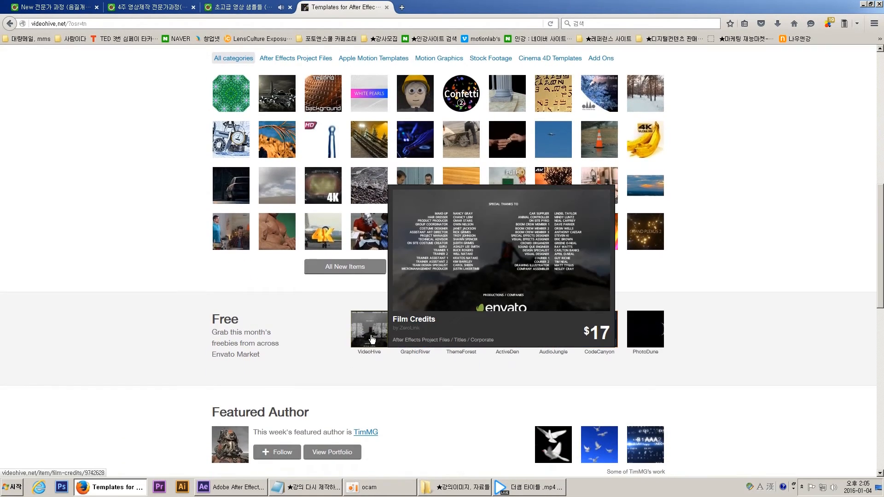
left_click(370, 336)
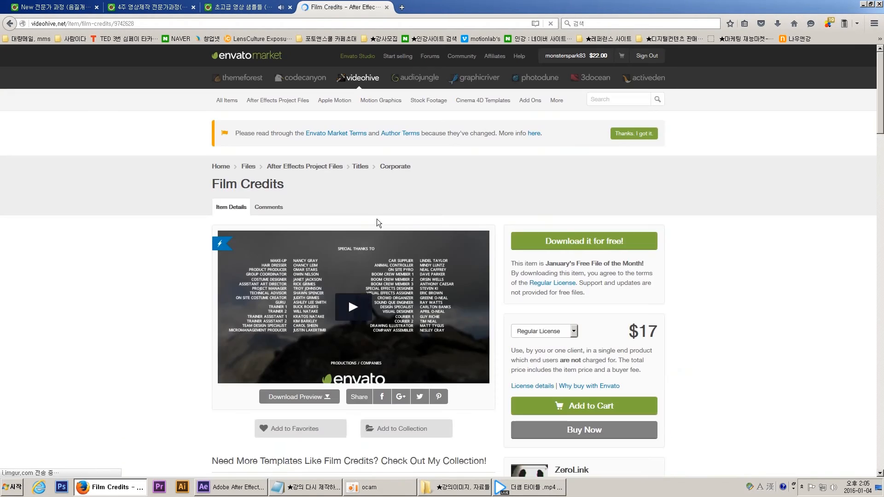
Download the free Film Credits template and save the videohive-9742628-film-credits-file-and-license.zip file
scroll(611, 214, "down", 1)
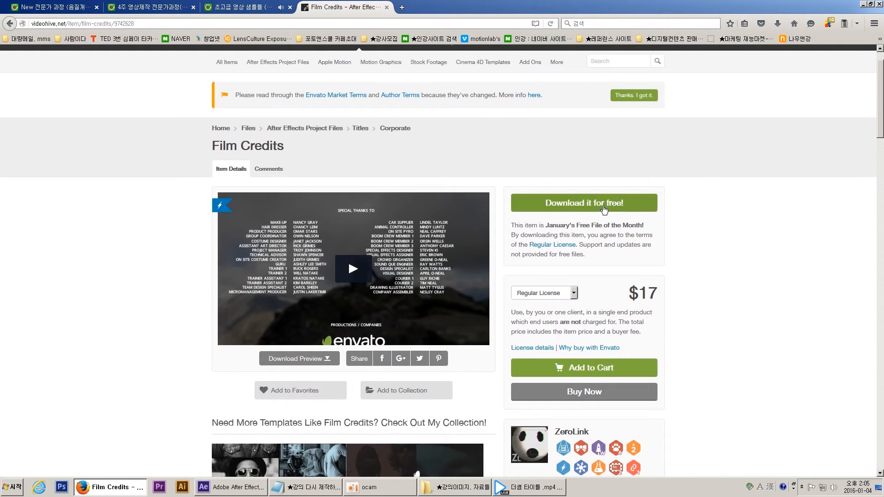
left_click_drag(879, 96, 880, 95)
left_click(594, 216)
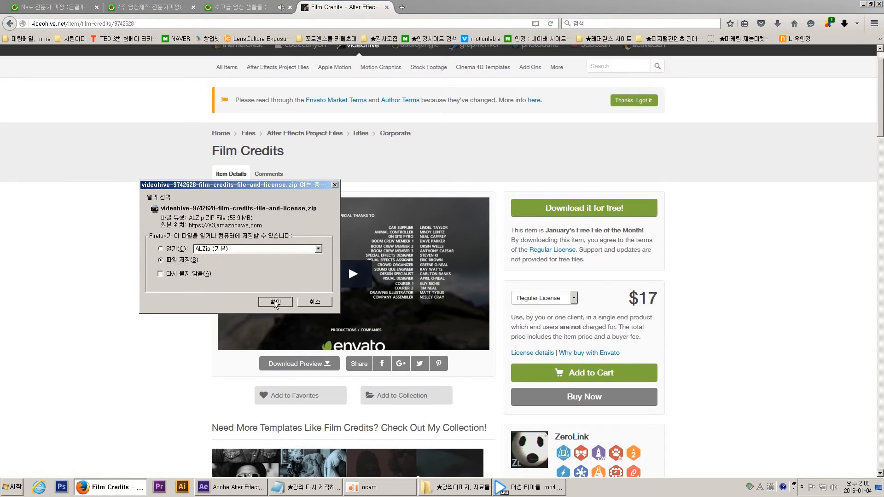
left_click(275, 302)
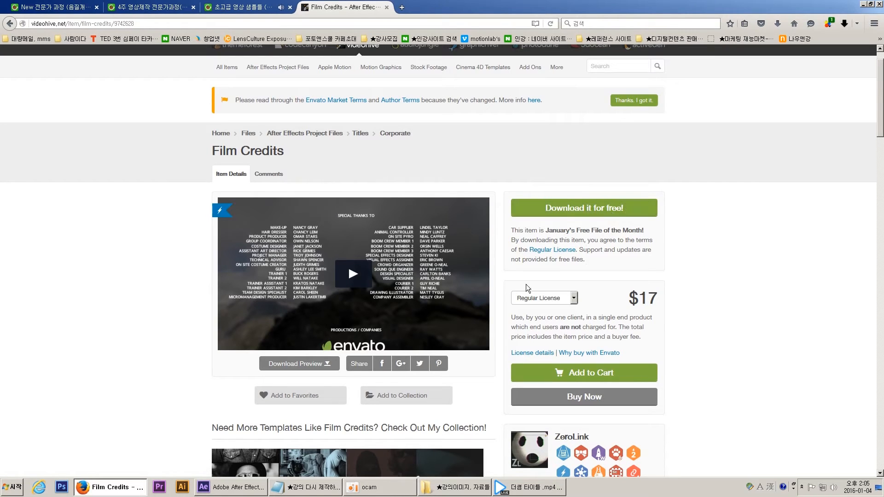
Play the Film Credits preview video, skip ahead through its sections, and close it
left_click(360, 281)
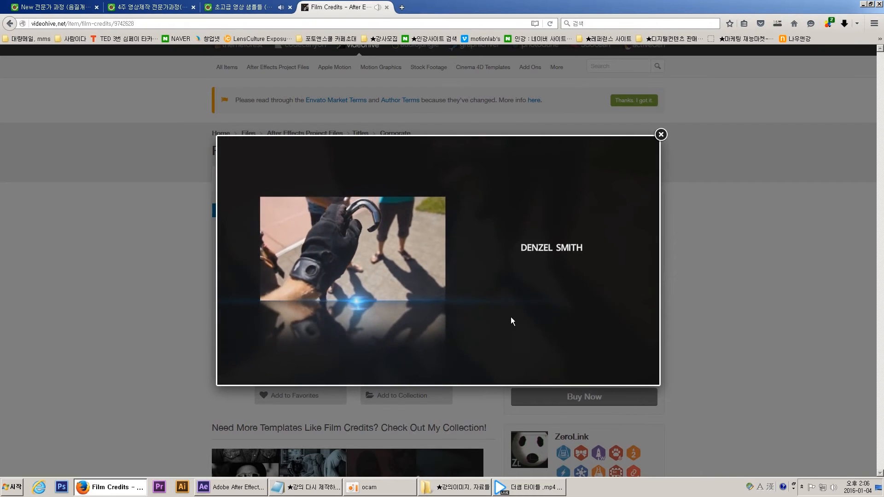
mouse_move(436, 359)
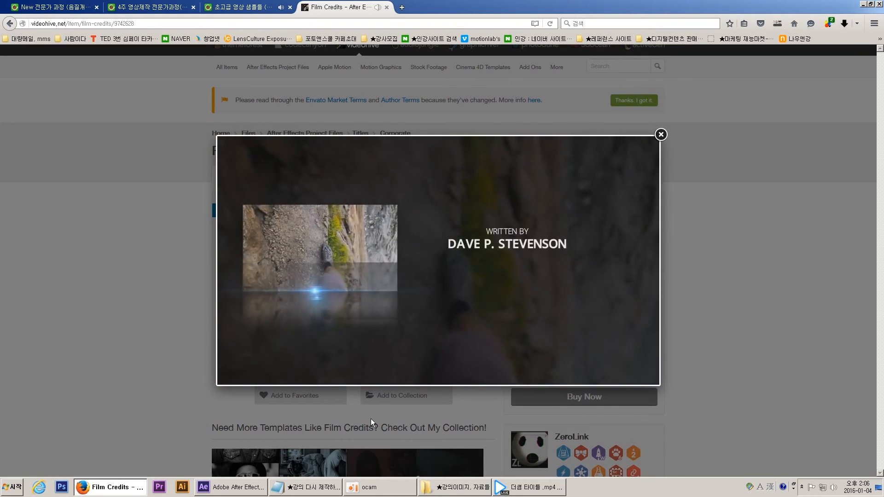
left_click(389, 378)
left_click(434, 378)
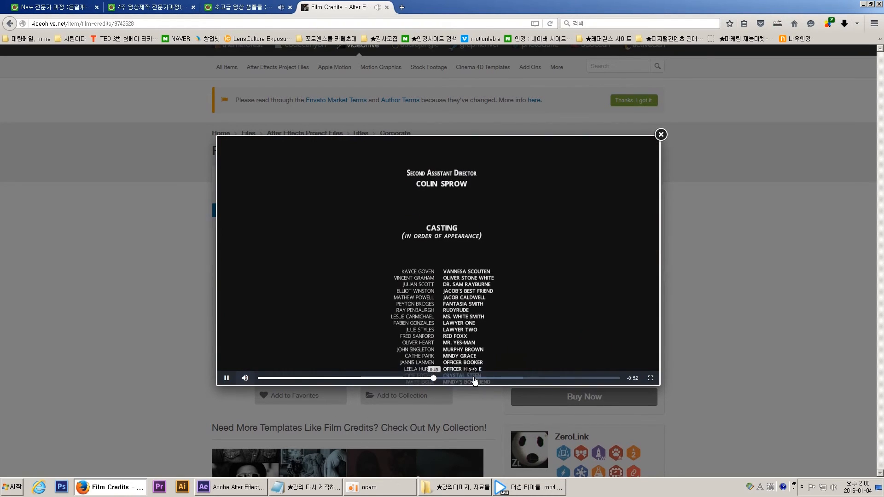
left_click(501, 378)
left_click(443, 350)
left_click(784, 249)
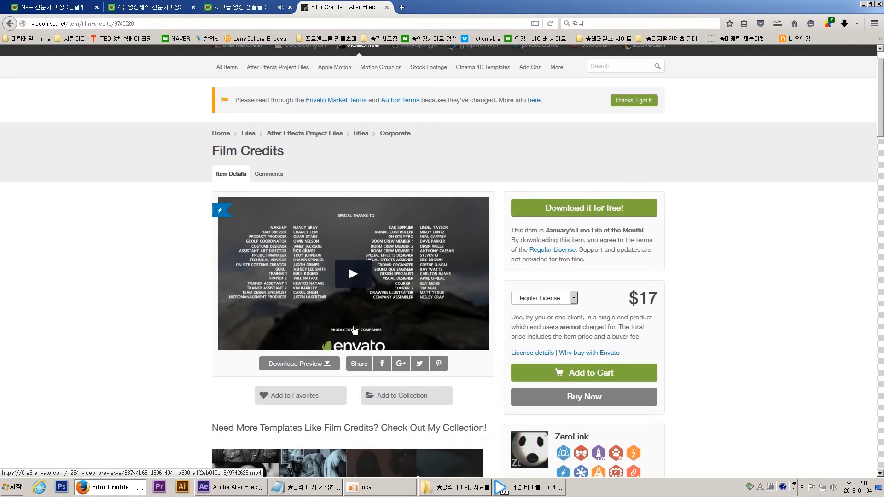
Switch back to After Effects and open the Collect Files dialog, placing it over the composition view
left_click(244, 488)
mouse_move(432, 327)
left_mouse_down()
mouse_move(414, 324)
mouse_move(449, 324)
left_mouse_up()
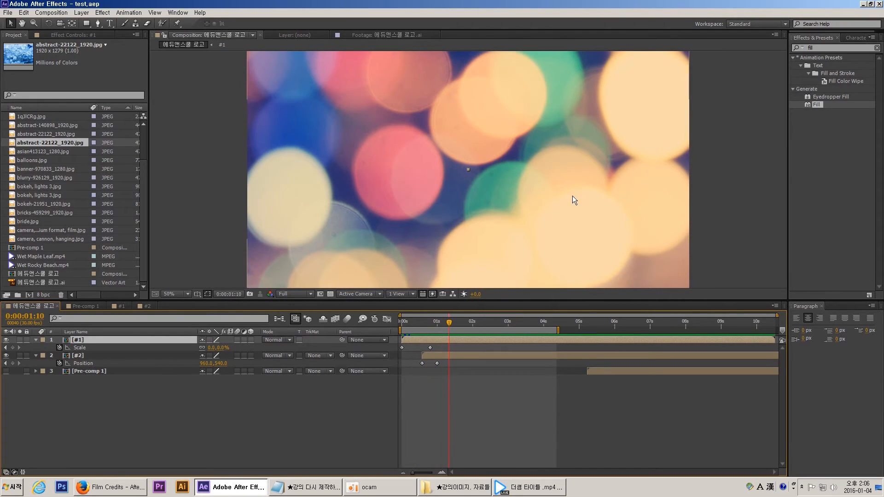
left_click(8, 13)
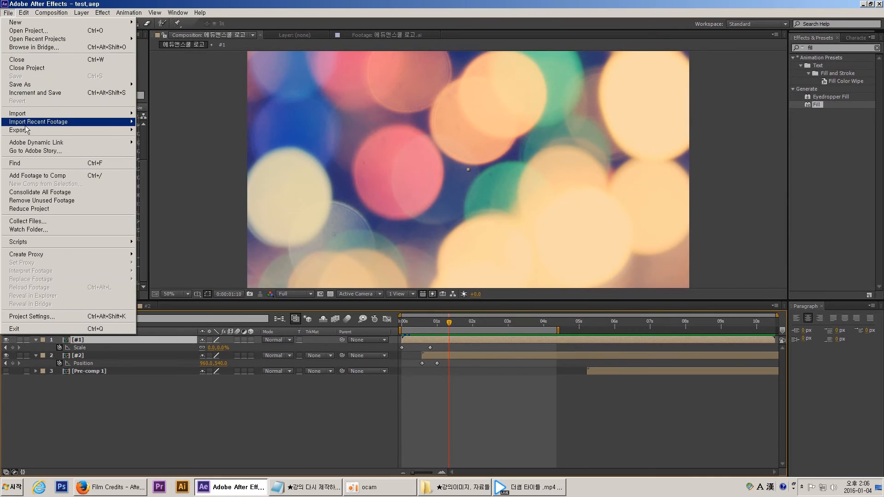
left_click(34, 223)
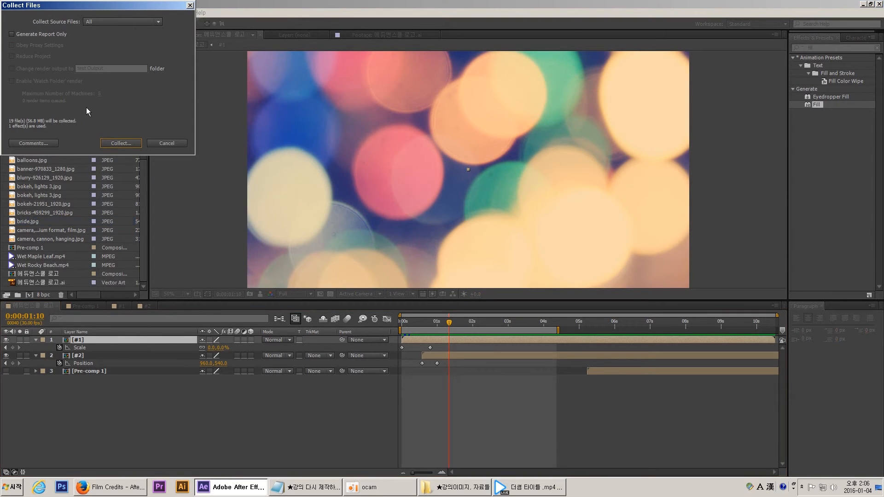
left_click_drag(82, 6, 492, 70)
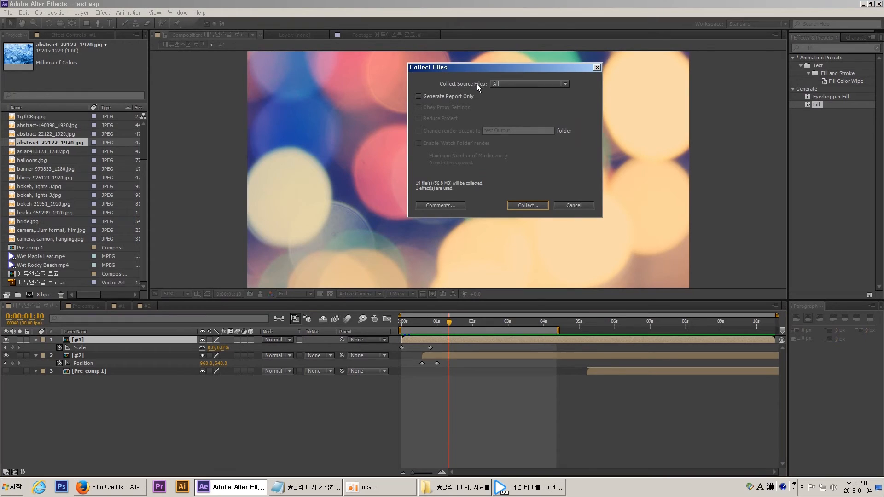
left_click_drag(507, 70, 544, 76)
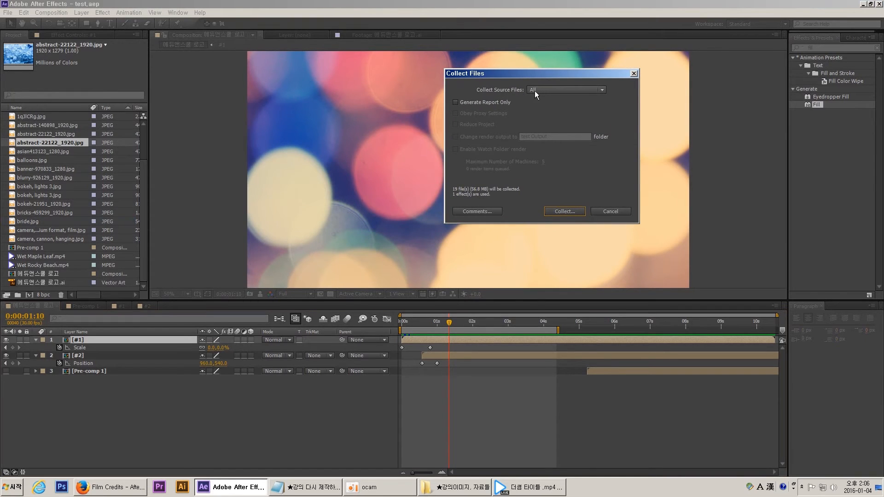
Set Collect Source Files to None (Project Only) and view the test project file on the desktop
left_click(546, 90)
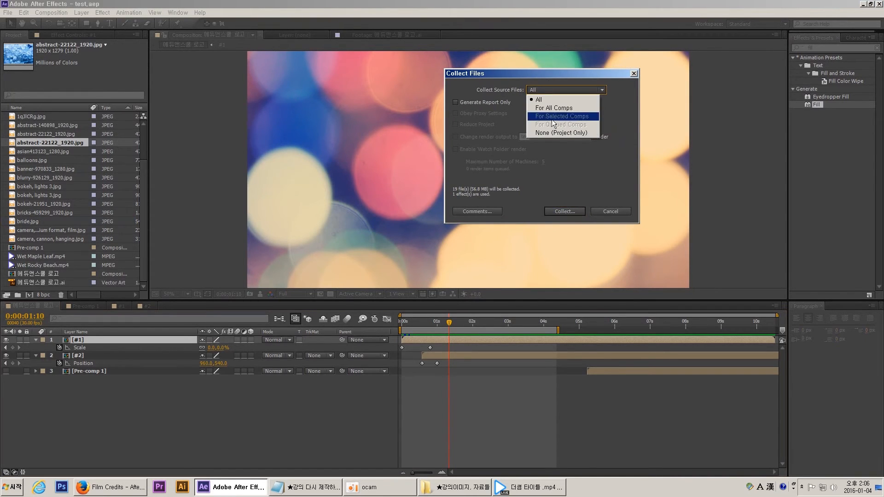
left_click(551, 134)
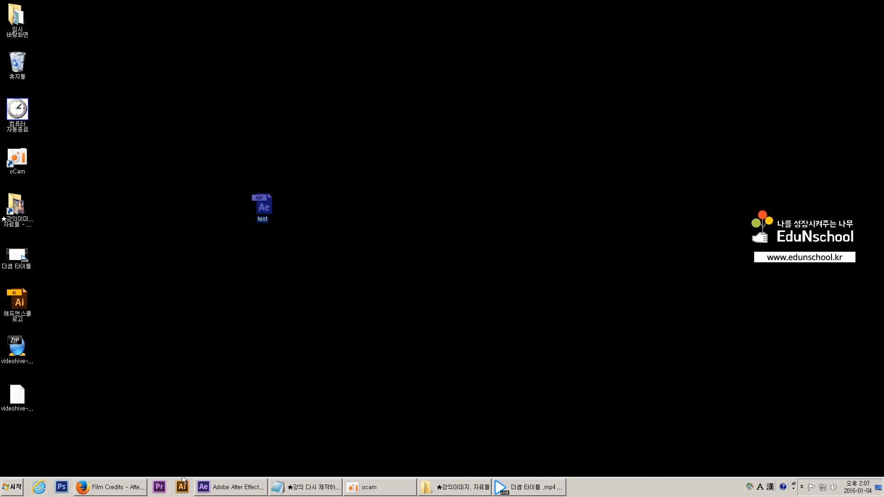
Set Collect Source Files to All and collect the project files into a desktop folder named test folder
left_click(218, 491)
left_click(547, 90)
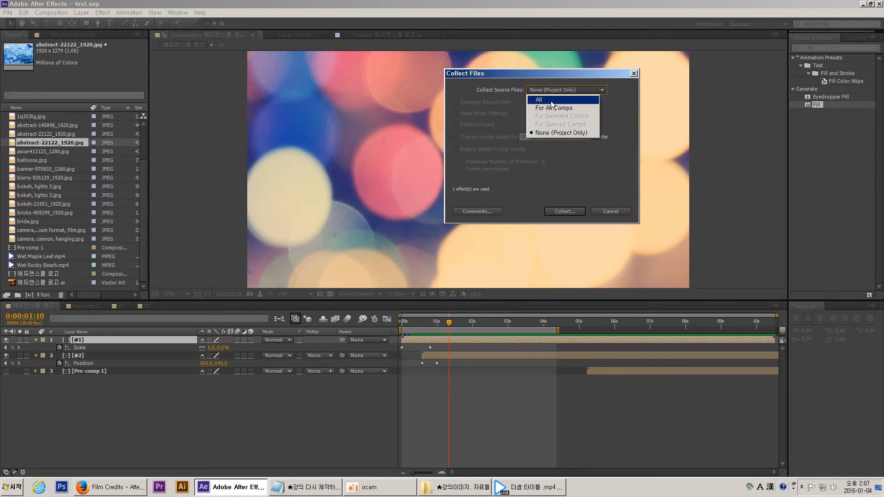
left_click(554, 100)
left_click(566, 212)
left_click(81, 219)
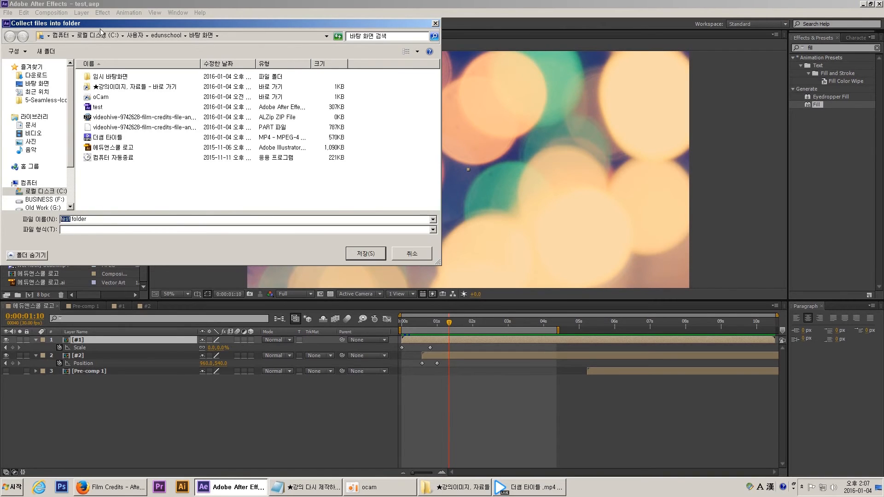
left_click(203, 274)
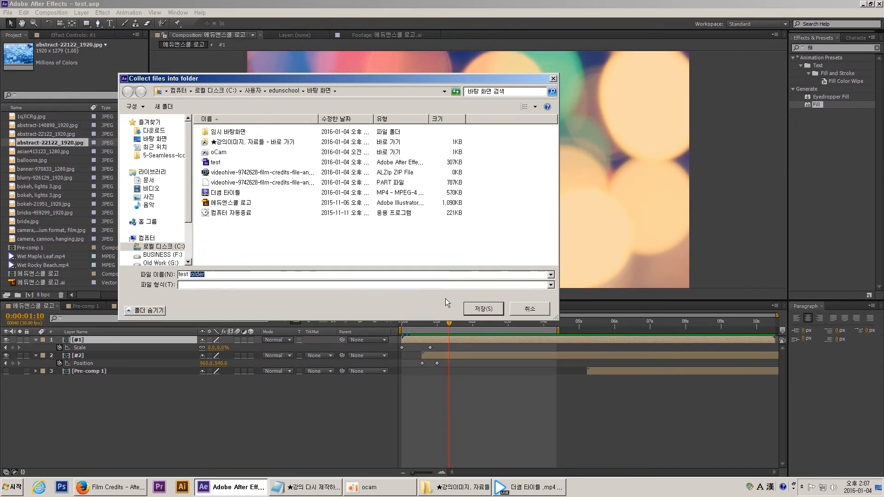
left_click(483, 308)
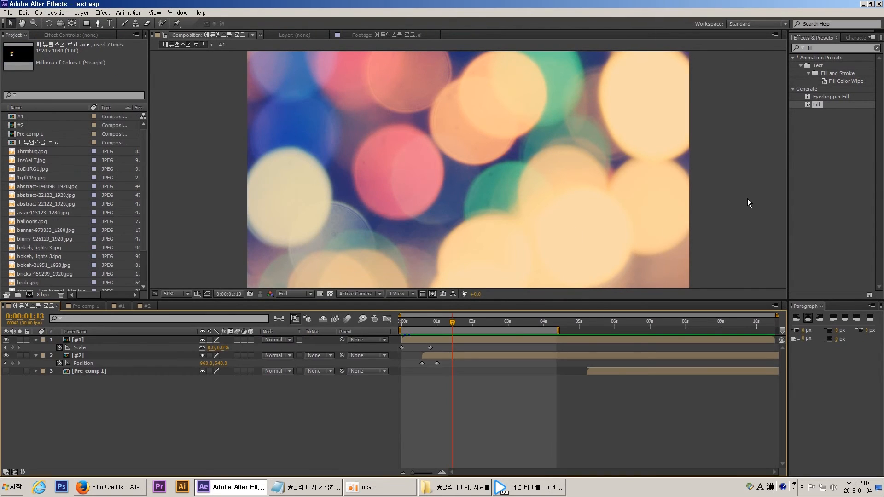
Show the desktop, place test folder in the open area near the centre, and open its (Footage) subfolder
left_click(36, 135)
key("super+d")
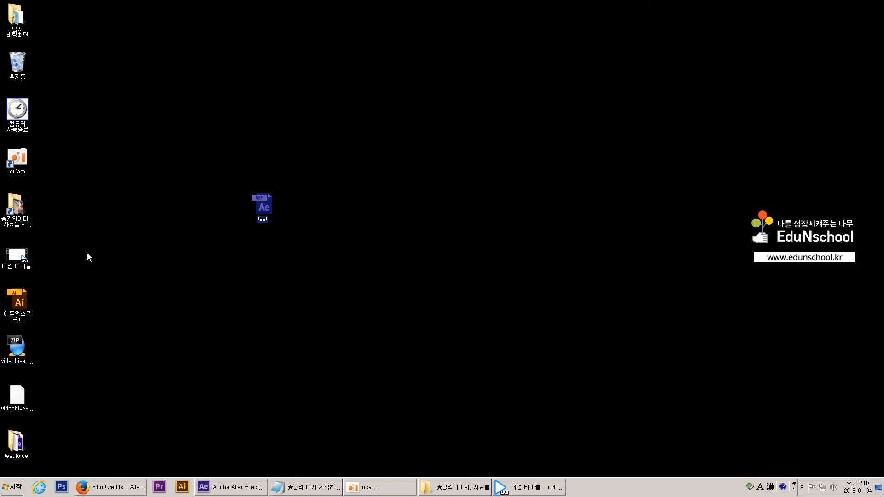
left_click_drag(23, 444, 437, 250)
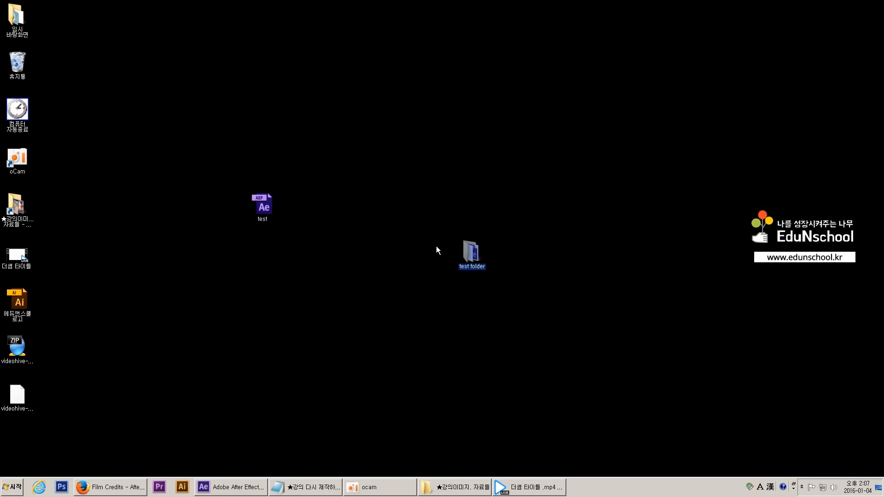
double_click(469, 256)
double_click(603, 122)
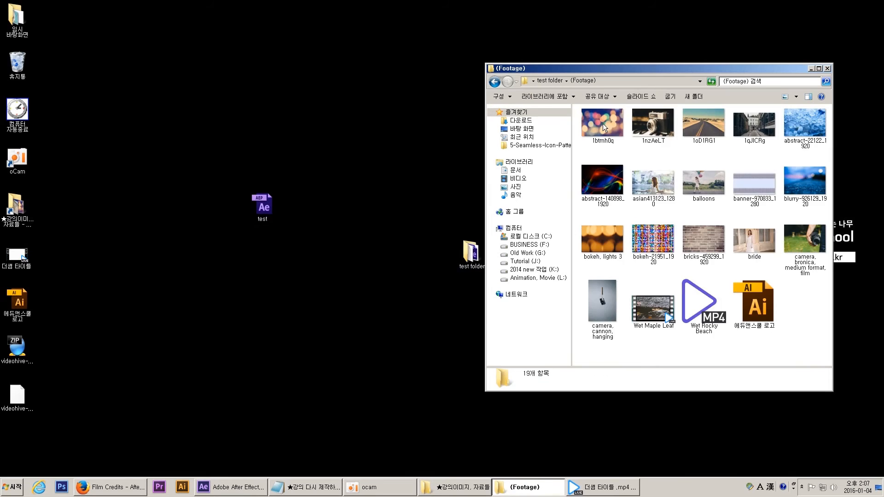
Select all collected files in the (Footage) folder, check the available file actions, and return to test folder
left_click_drag(815, 305, 576, 106)
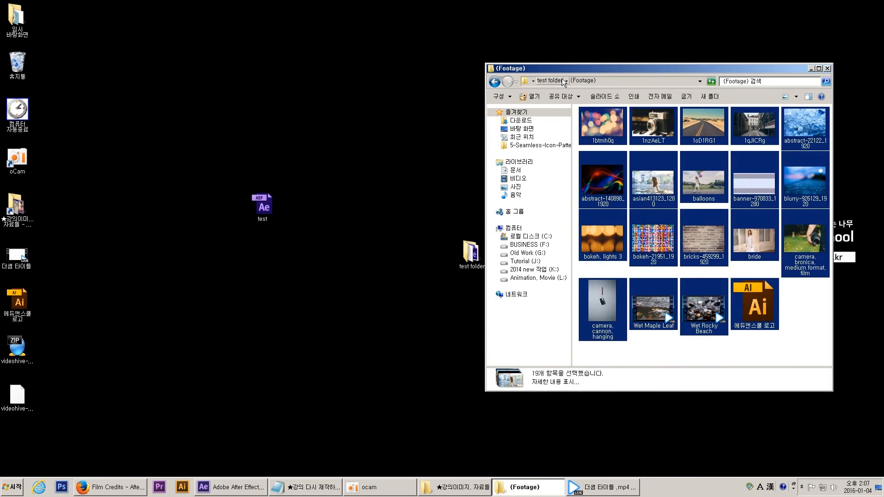
right_click(619, 139)
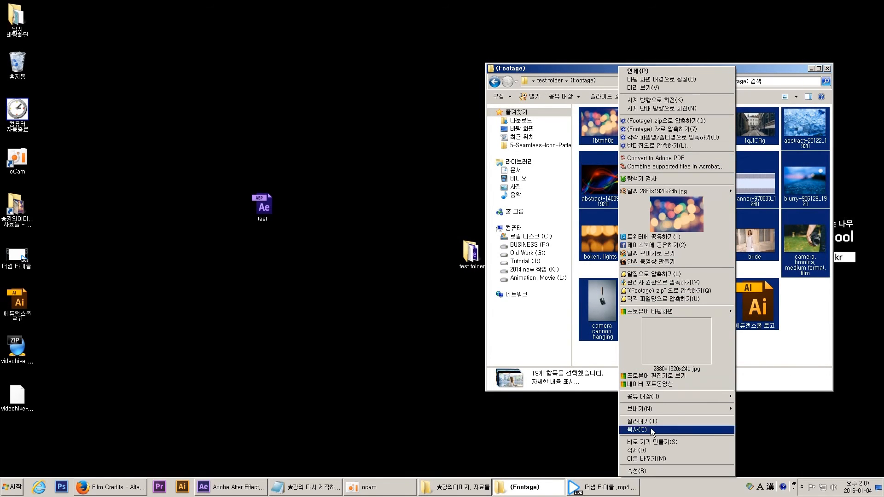
left_click(798, 336)
left_click(544, 81)
Quit After Effects, reopen the collected test project from test folder, and minimize the program to show the folder
left_click(242, 489)
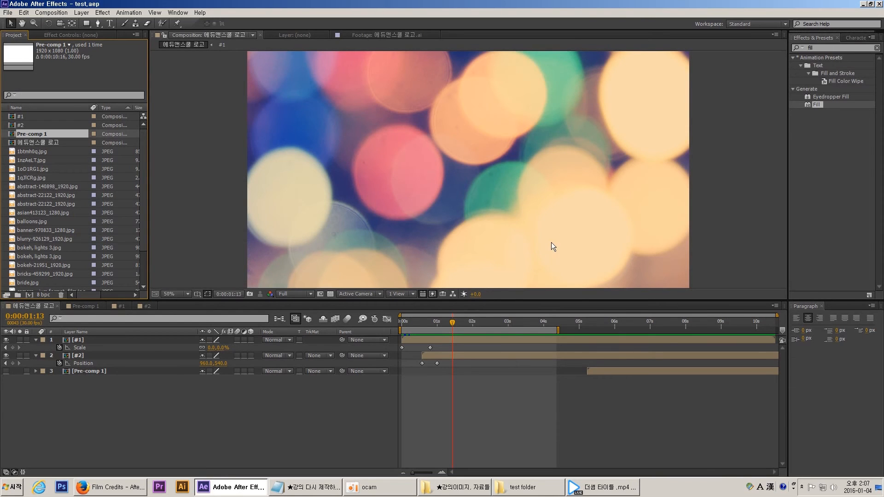
key("ctrl+q")
double_click(596, 133)
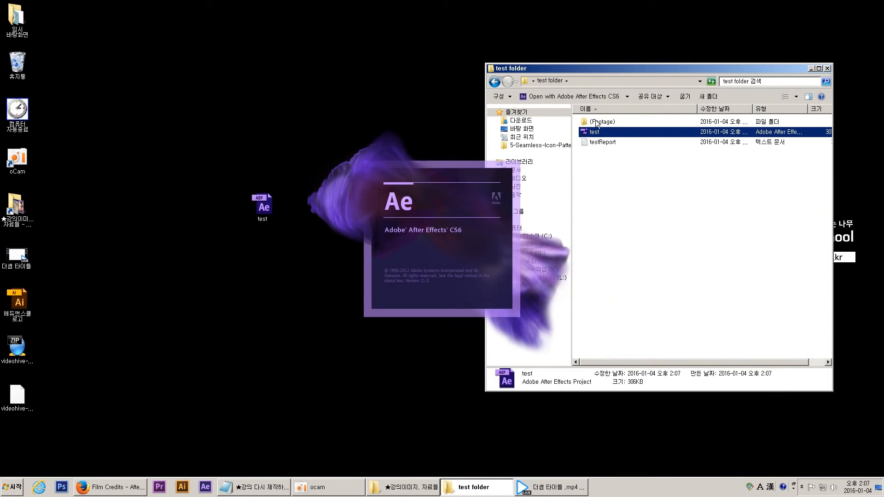
left_click(601, 122)
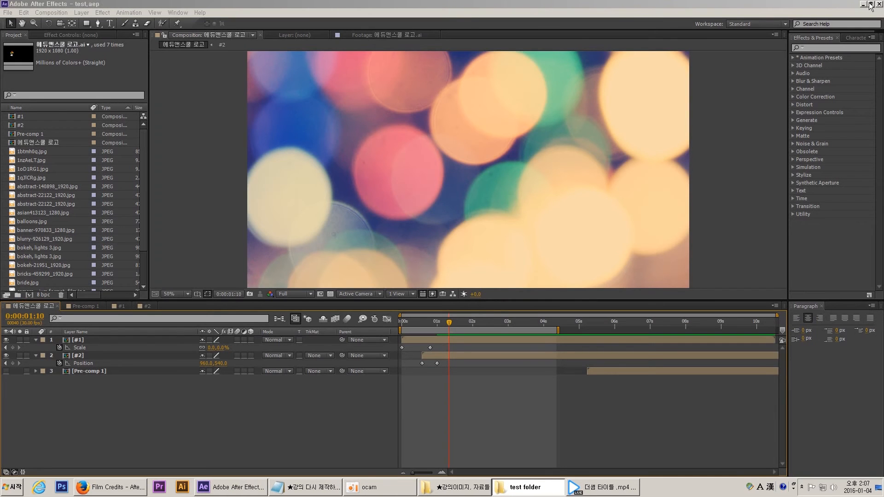
left_click(860, 3)
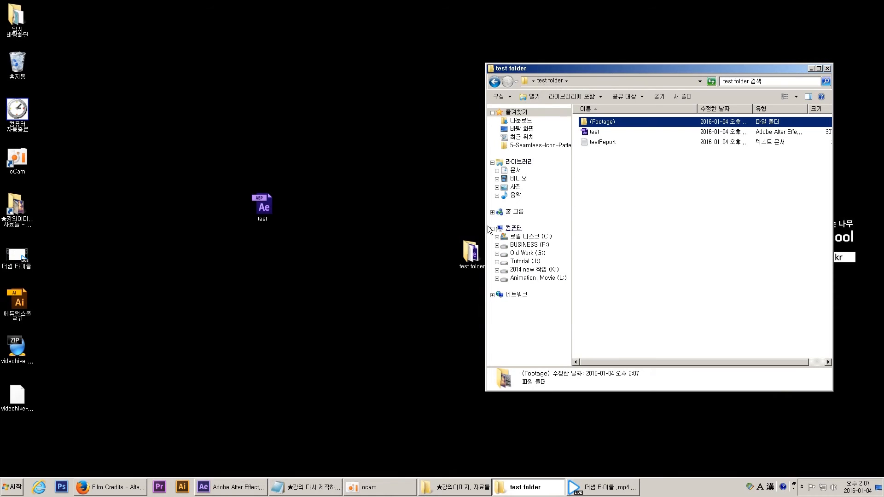
Move test folder up and away from its open window on the desktop and check its zip compression options
left_click(471, 256)
left_click_drag(474, 263, 403, 263)
right_click(407, 259)
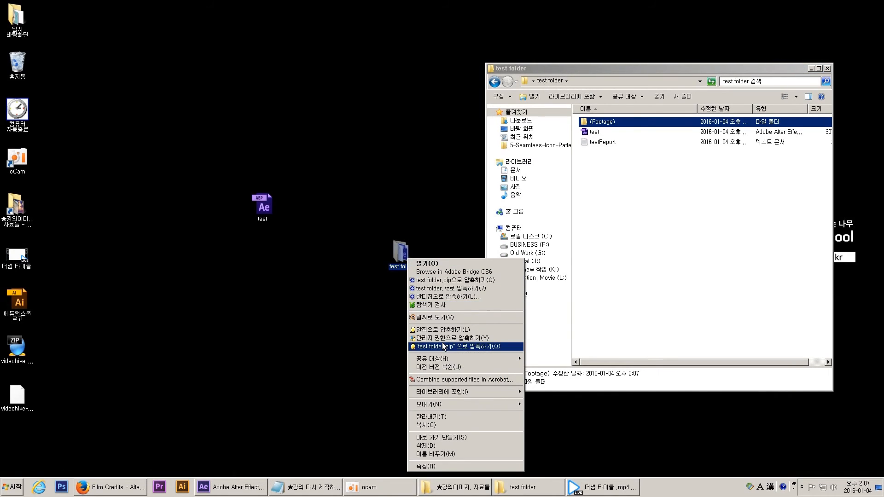
left_click_drag(407, 261, 409, 167)
left_click(594, 126)
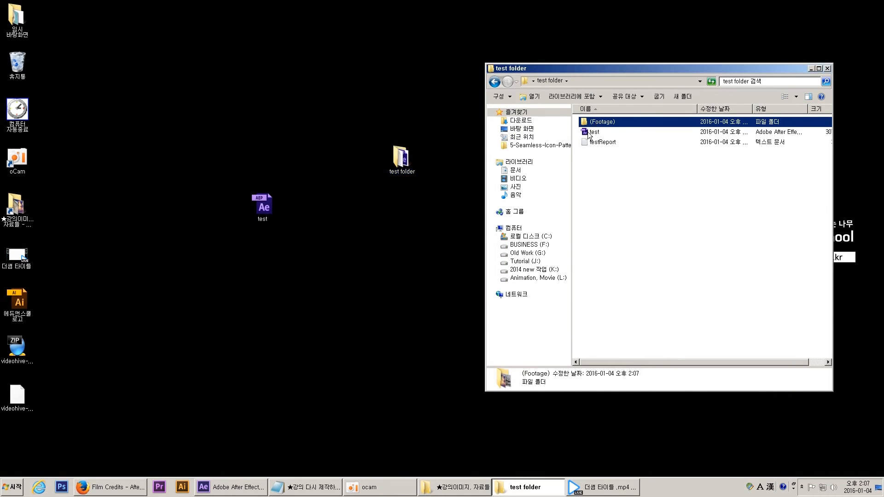
Back in After Effects, scrub the timeline, inspect the footage in compositions #1 and #2, and return to the 에듀앤스쿨 로고 composition
left_click(234, 487)
left_click_drag(414, 323, 458, 336)
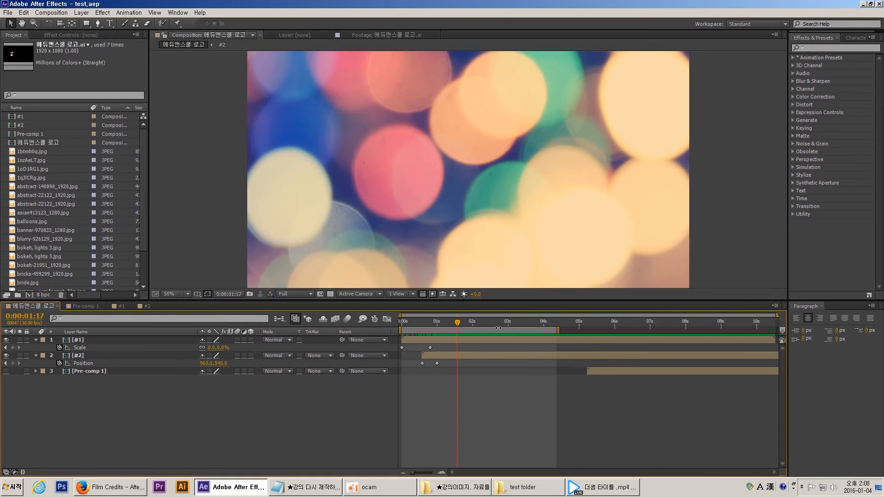
left_click_drag(422, 325, 463, 329)
double_click(430, 340)
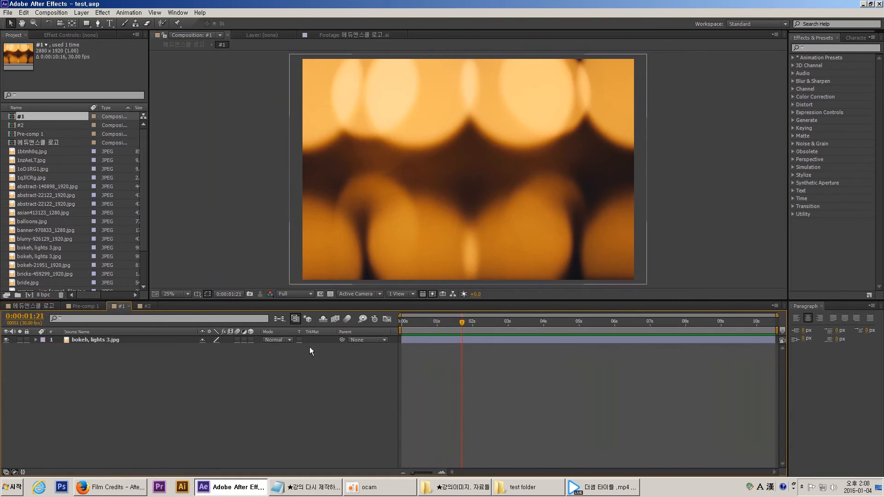
left_click(134, 340)
left_click(146, 306)
left_click(118, 341)
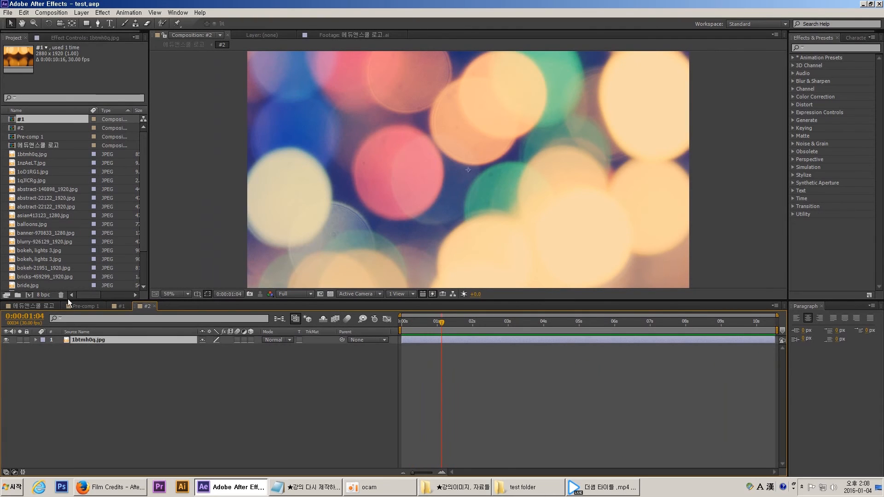
left_click(42, 306)
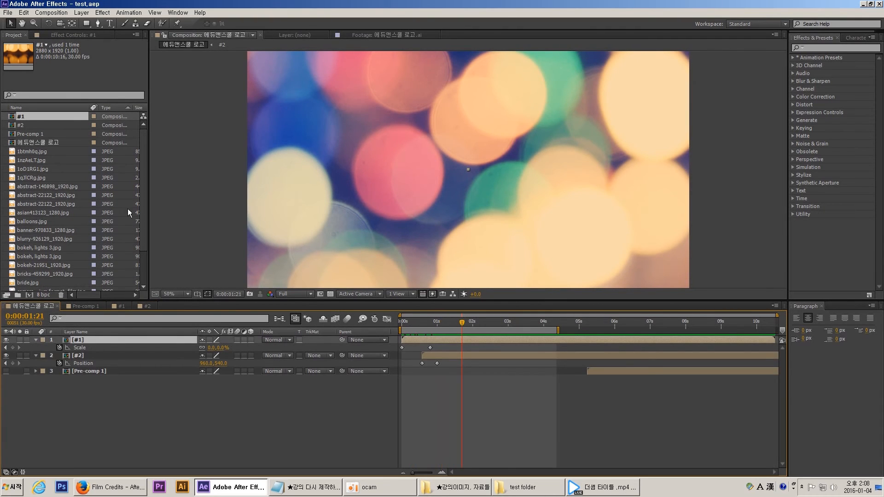
Compare the files in the collected (Footage) folder with the footage items listed in the project
left_click(525, 487)
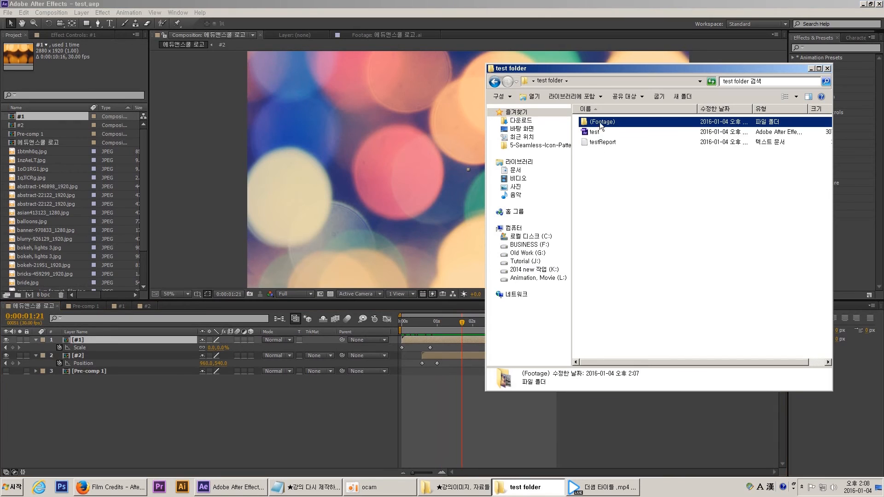
double_click(601, 122)
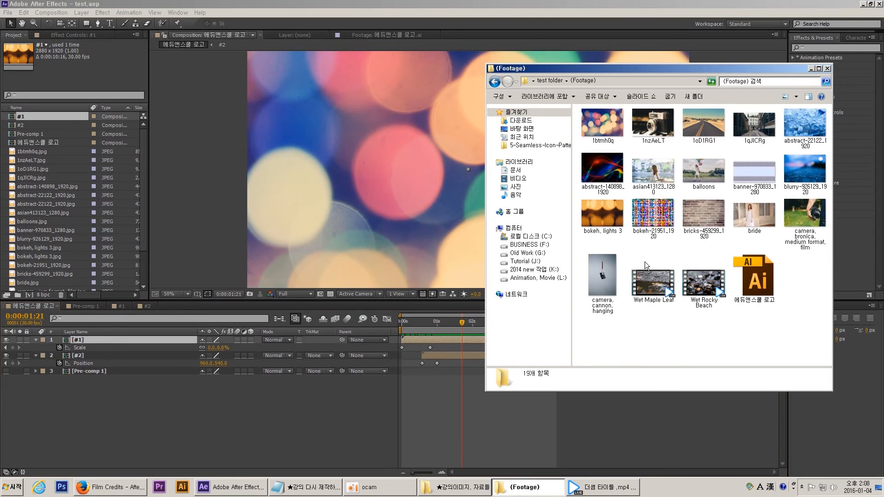
left_click(98, 116)
scroll(145, 149, "down", 3)
left_click(48, 274, "shift")
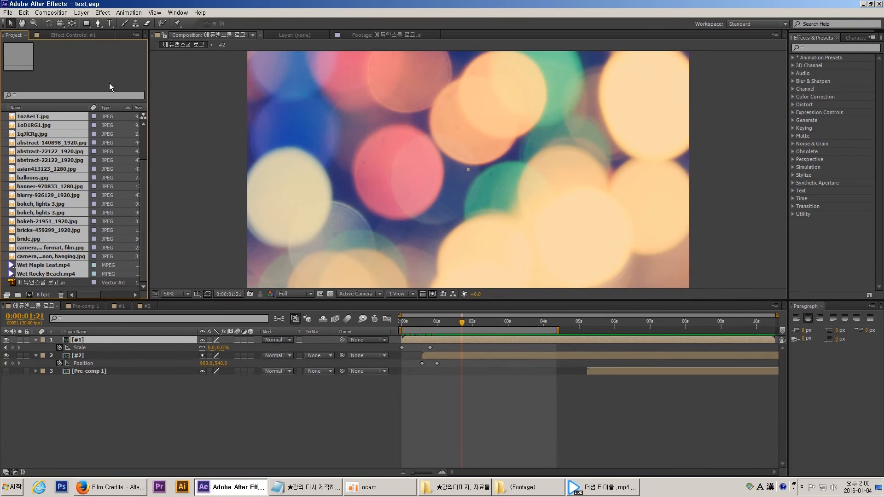
scroll(144, 139, "up", 3)
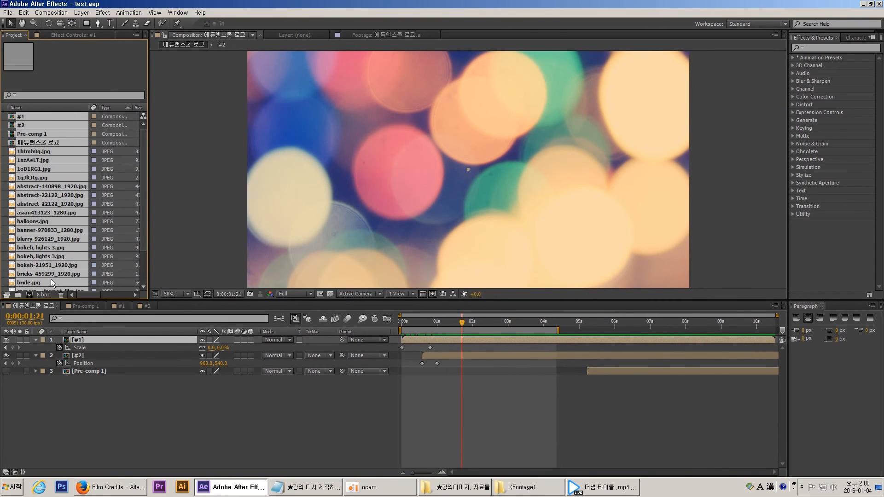
left_click(7, 134)
left_click(28, 118)
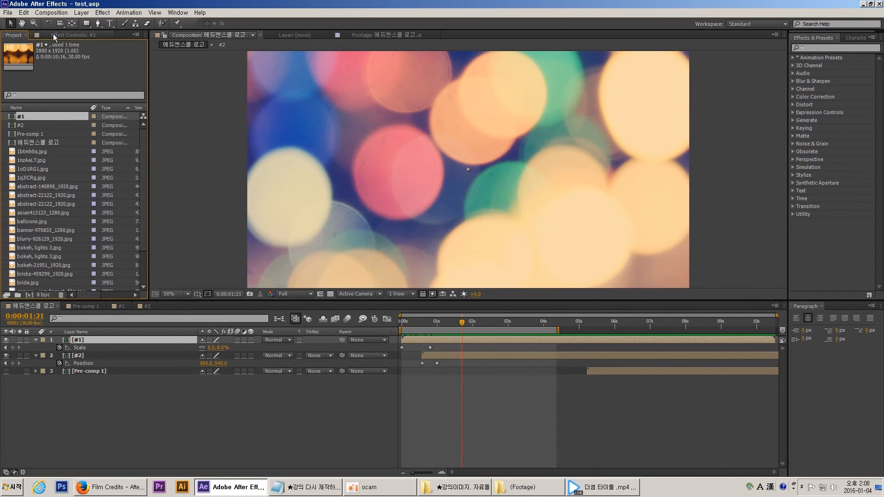
Select all project items from #1 through 에듀앤스쿨 로고.ai, look for the Reduce Project command, and clear the selection
left_click_drag(142, 162, 146, 137)
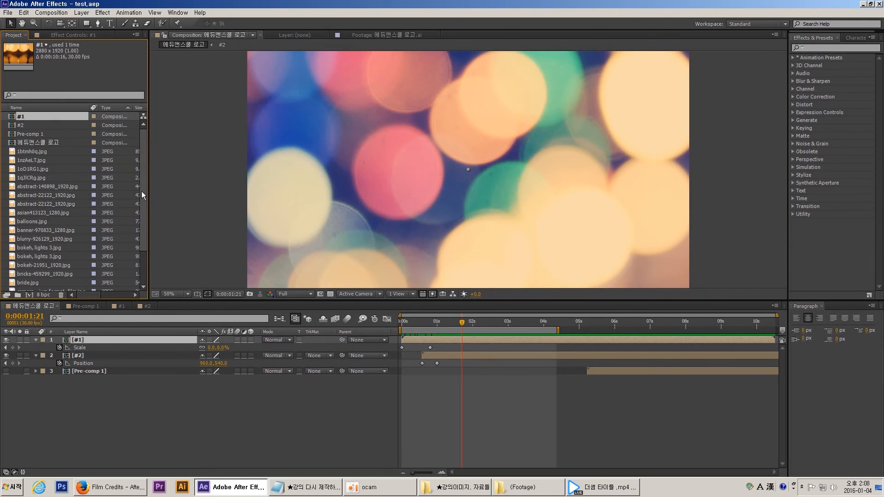
scroll(139, 193, "down", 2)
left_click(60, 282, "shift")
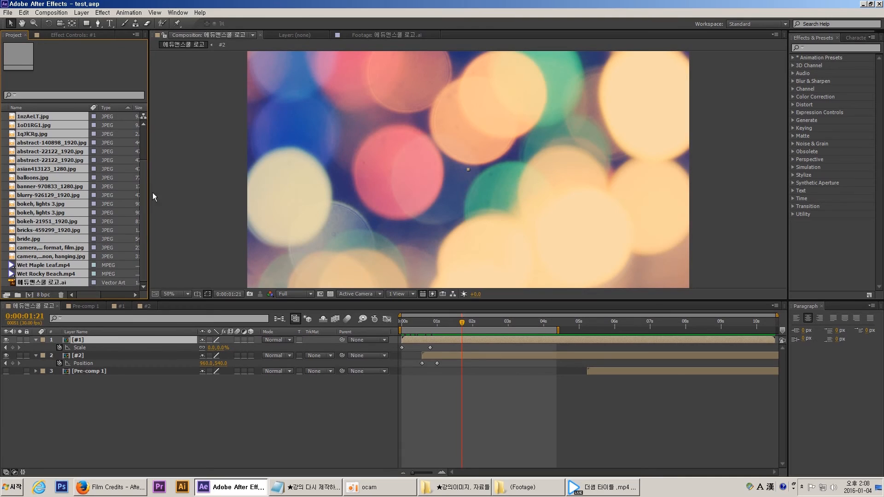
left_click_drag(144, 195, 142, 133)
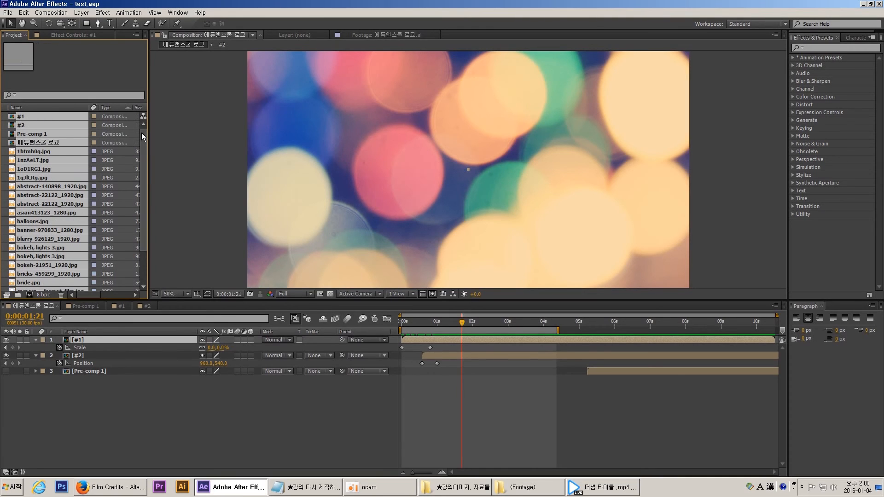
left_click(8, 13)
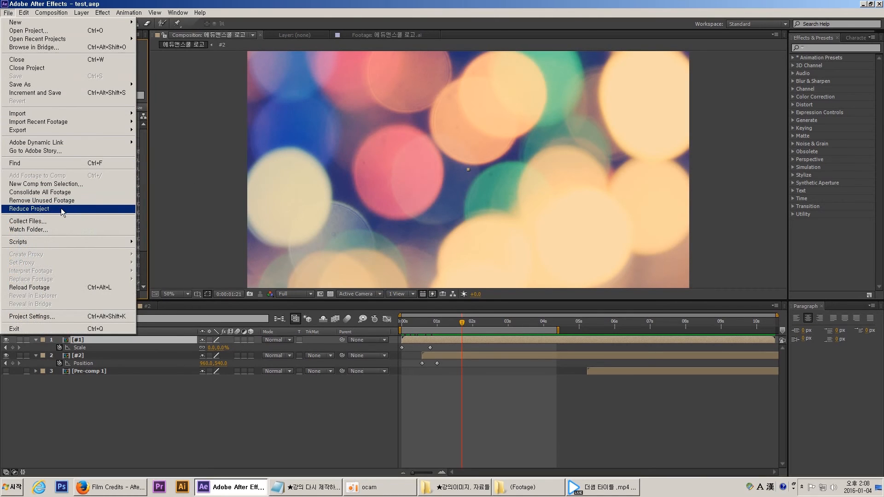
left_click(183, 205)
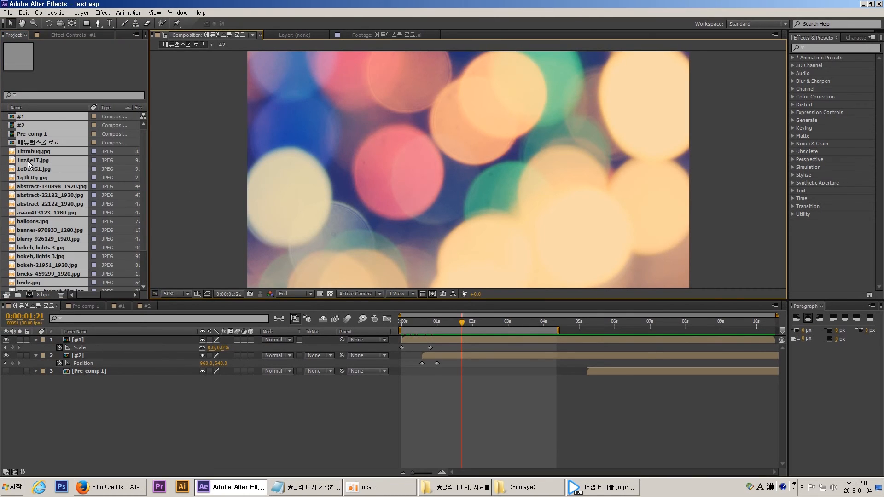
left_click(1, 162)
Select the #1, #2 and Pre-comp 1 layers in the 에듀앤스쿨 로고 composition and scrub its timeline
left_click(42, 307)
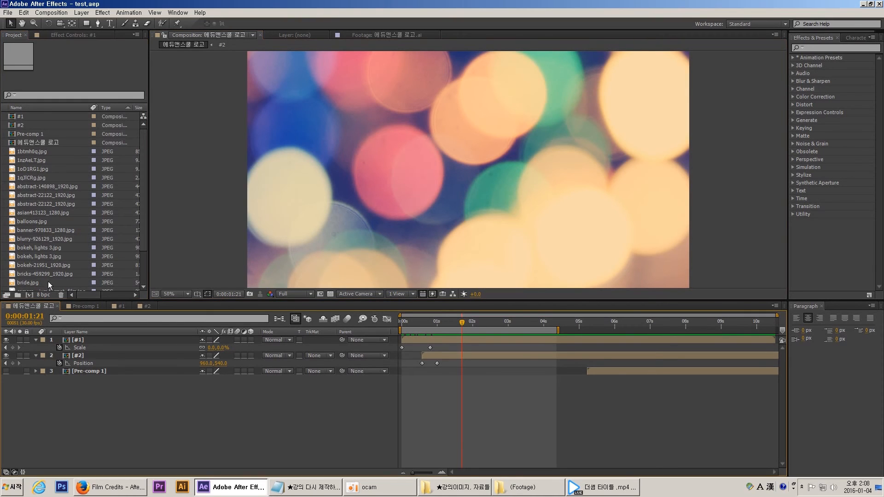
left_click(83, 340)
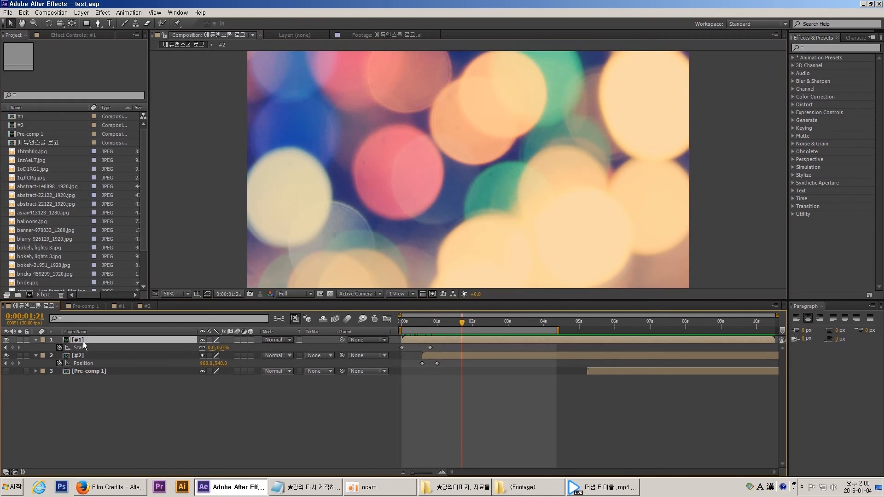
left_click(88, 356, "ctrl")
left_click(88, 373, "ctrl")
left_click_drag(474, 328, 444, 333)
Select the 에듀앤스쿨 로고 composition in the project and locate the Reduce Project command without running it
left_click(31, 144)
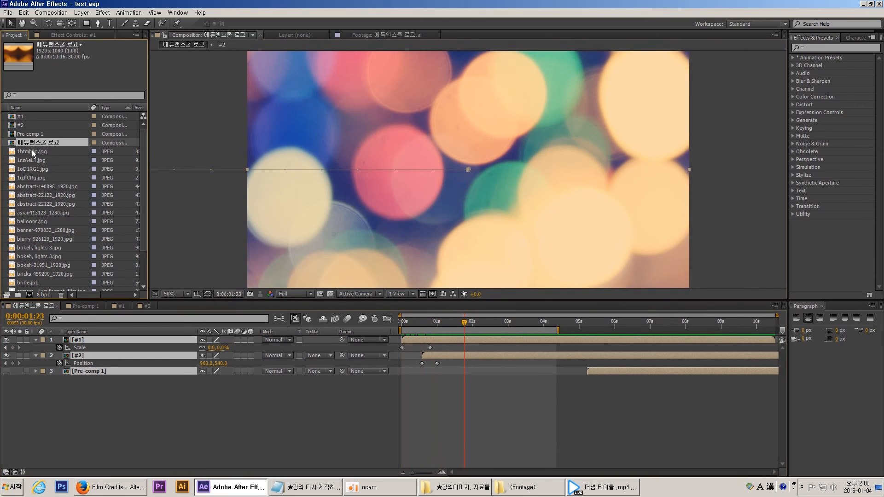
left_click(9, 13)
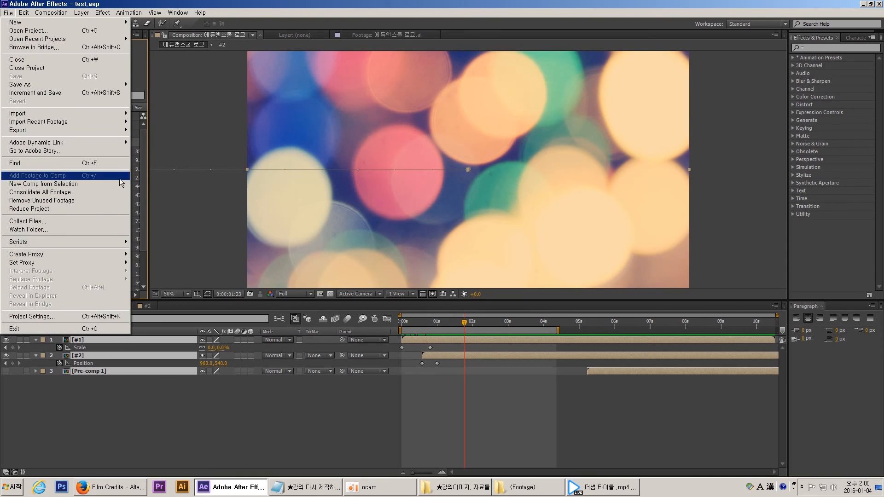
left_click(147, 190)
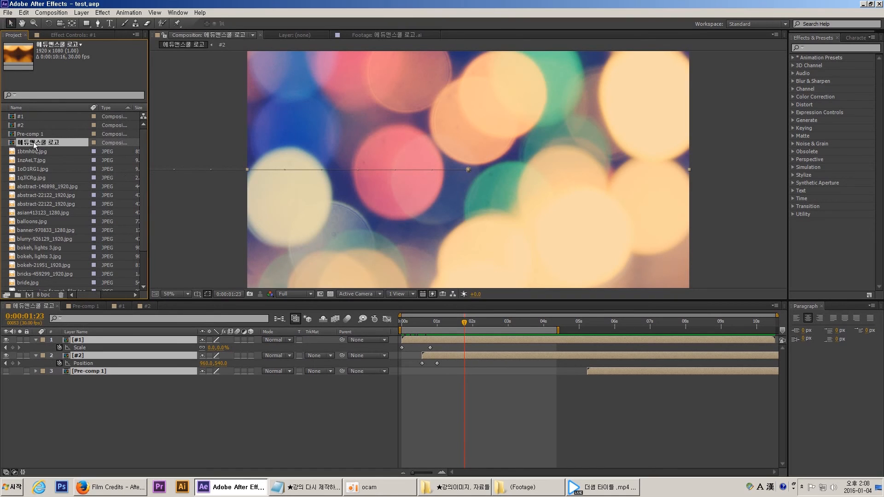
left_click(8, 12)
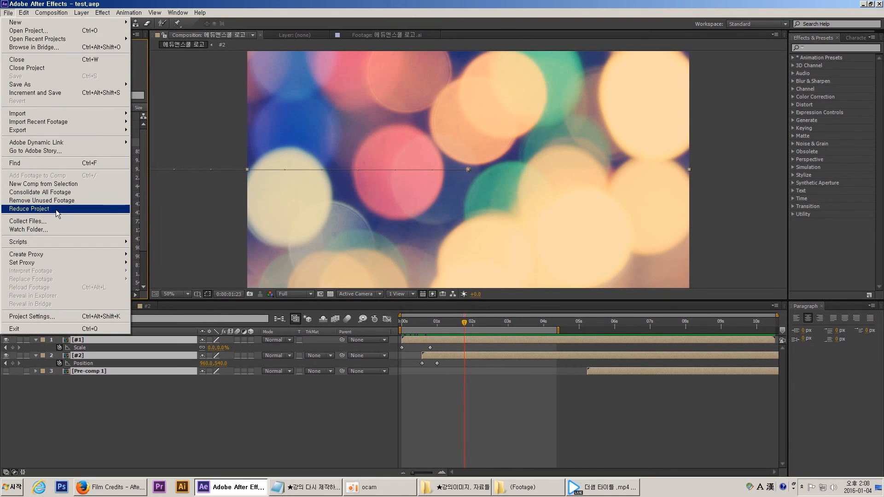
left_click(114, 415)
left_click(36, 143)
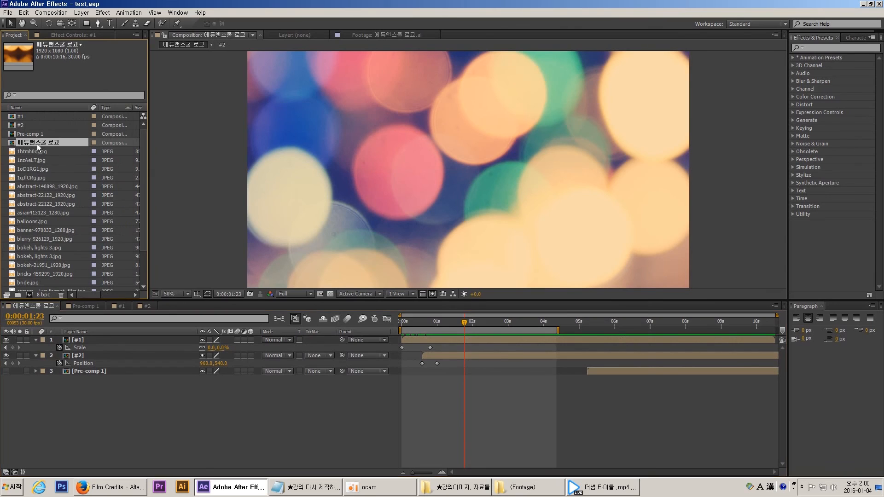
Select the #1, #2 and Pre-comp 1 layers, inspect the contents of Pre-comp 1, and return to the 에듀앤스쿨 로고 composition
left_click(81, 345)
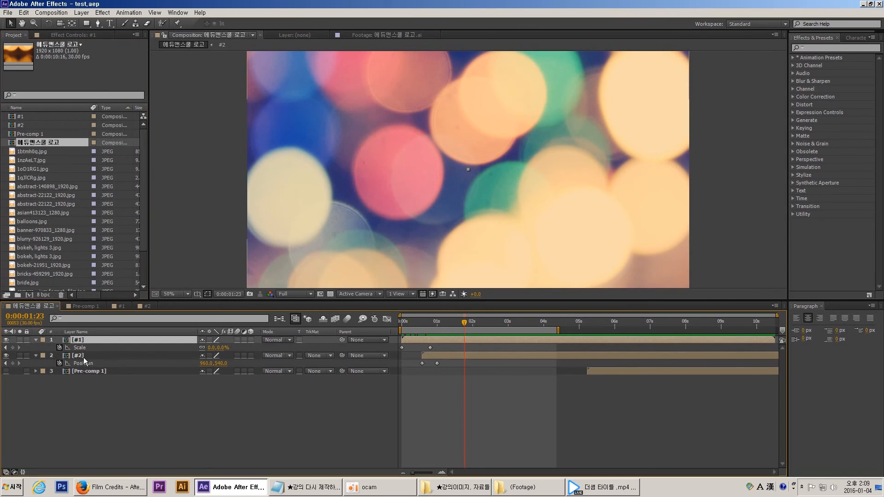
left_click(86, 358, "ctrl")
left_click(91, 372)
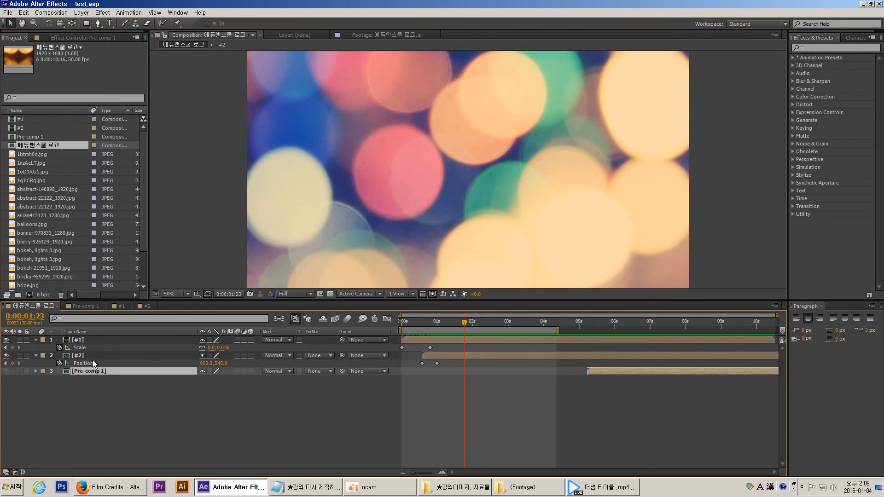
left_click(85, 355, "ctrl")
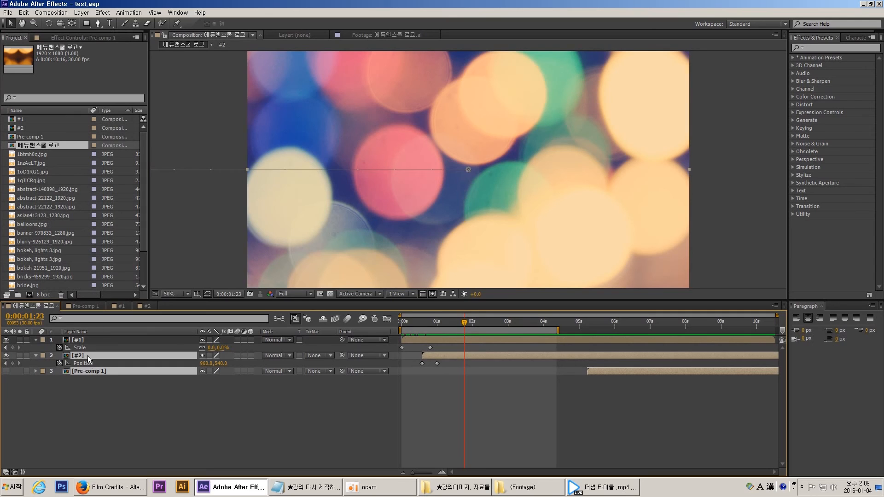
left_click(89, 342, "ctrl")
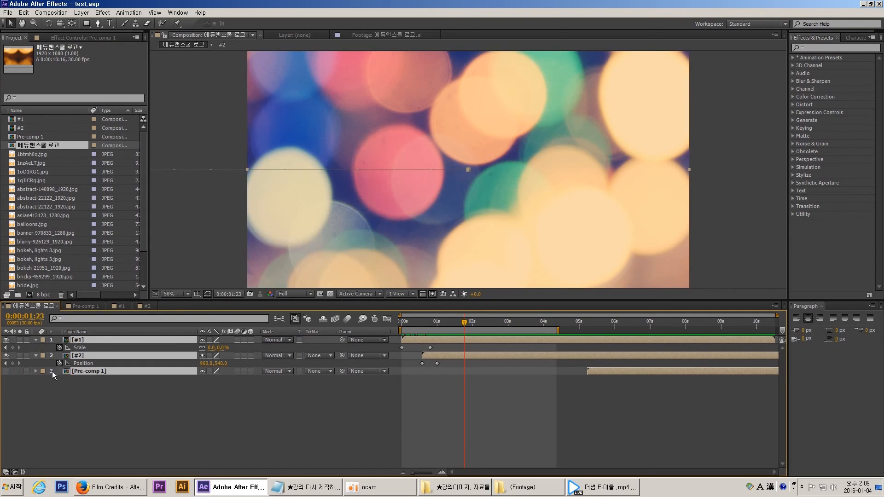
left_click(81, 372)
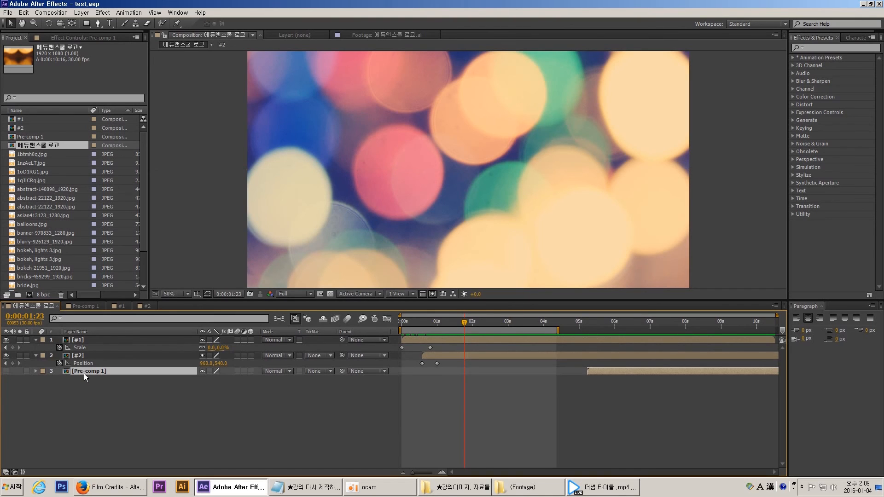
double_click(84, 374)
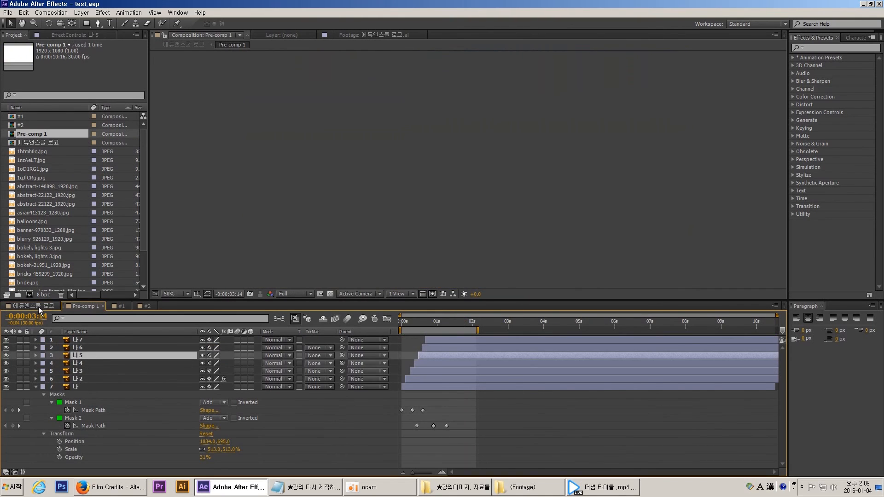
left_click(38, 306)
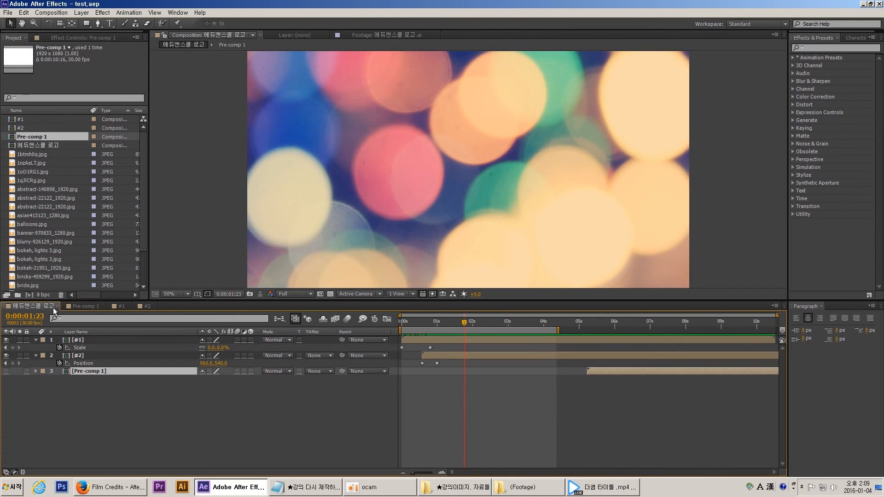
Select the #1 layer and examine the project's footage items, including abstract-140898_1920.jpg and 1oD1RG1.jpg
left_click(79, 341)
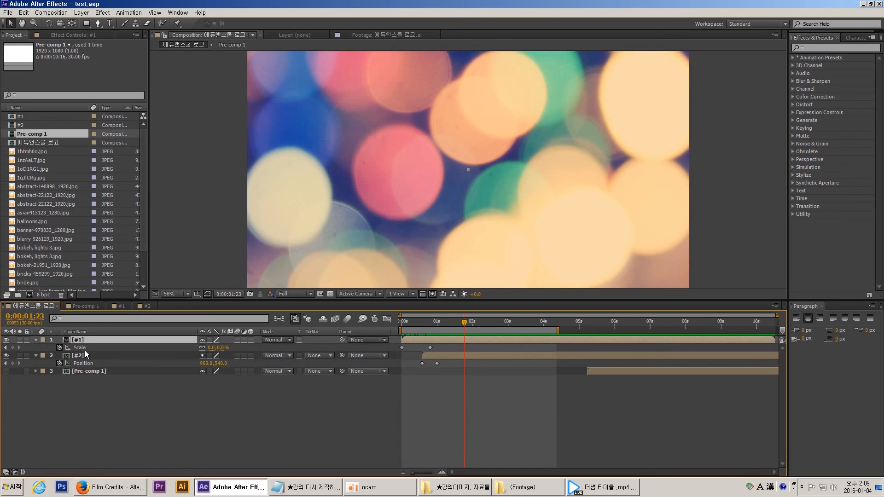
left_click(34, 160)
left_click(38, 184)
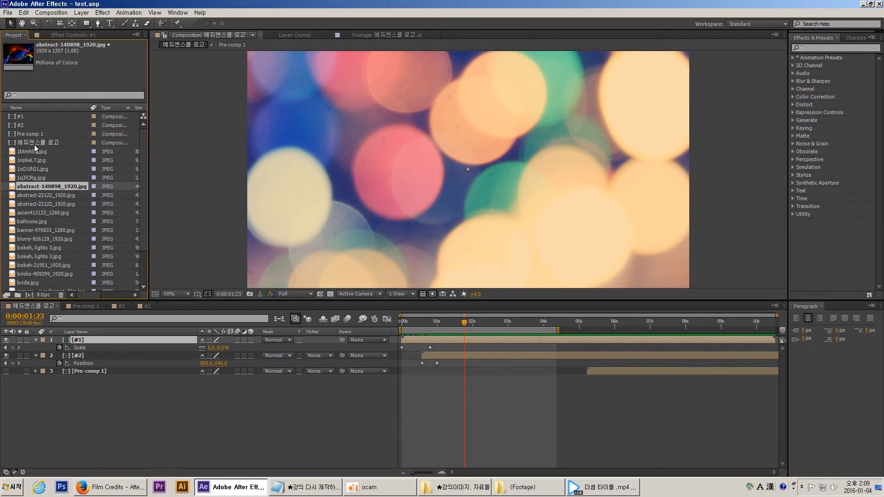
left_click(35, 177)
left_click(37, 170)
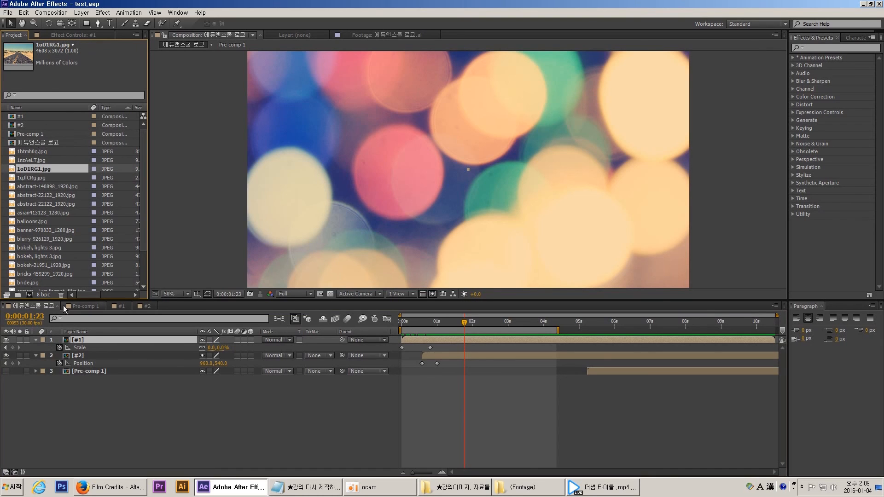
Run Reduce Project on the 에듀앤스쿨 로고 composition to remove all items it does not use
left_click(37, 307)
left_click(51, 143)
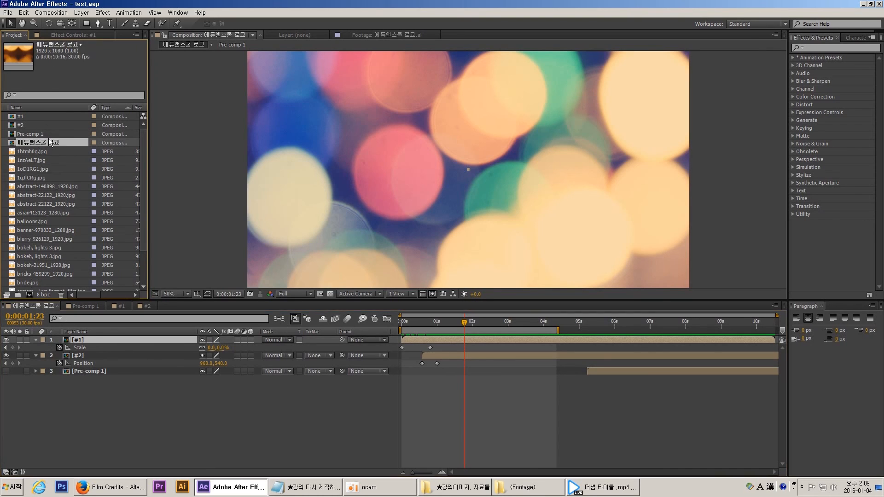
left_click(9, 13)
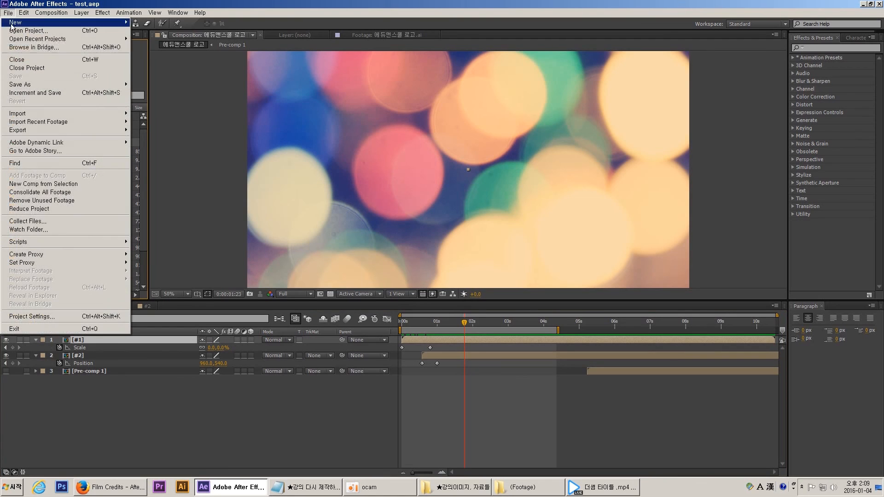
left_click(36, 211)
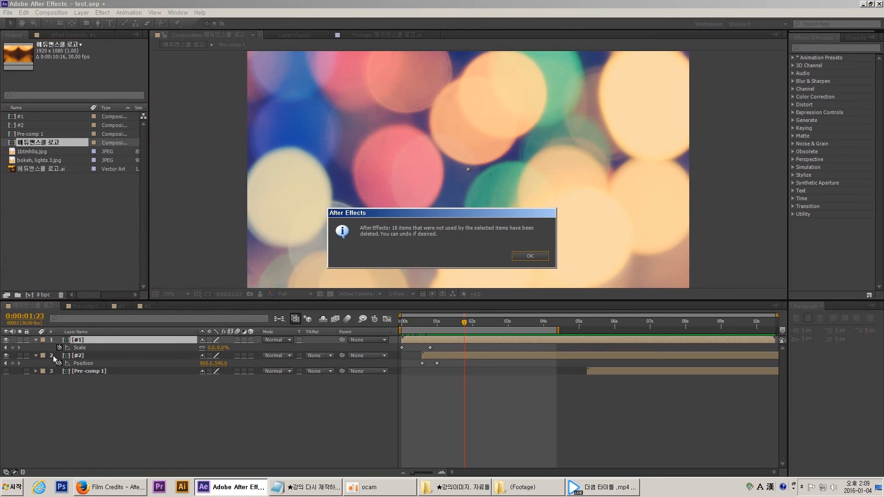
left_click_drag(428, 215, 455, 187)
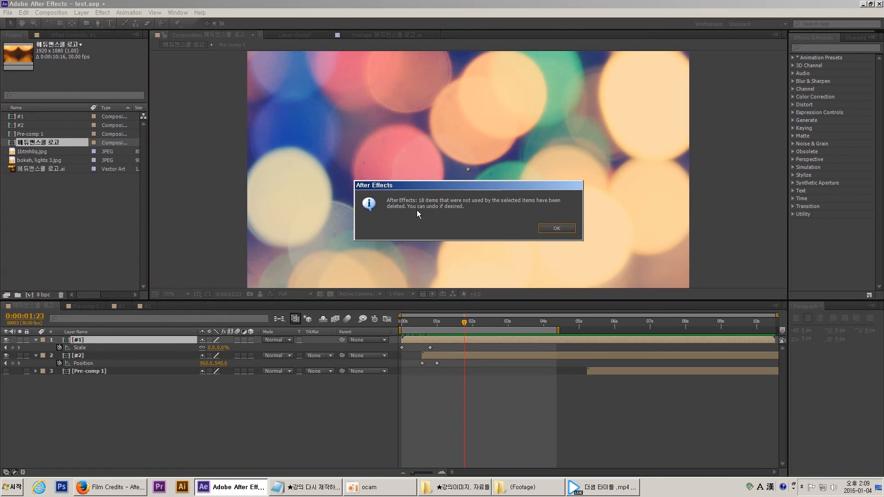
left_click(556, 228)
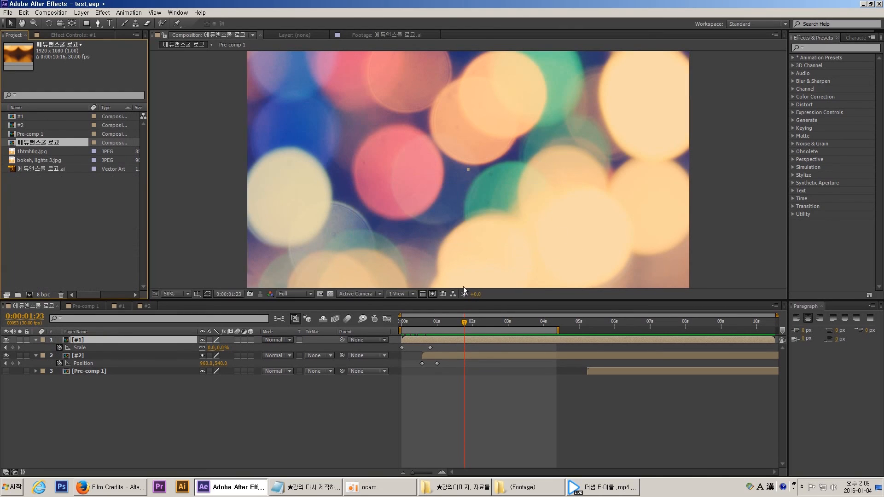
Collect all source files of the reduced project into a desktop folder named "aaa folder"
left_click(15, 13)
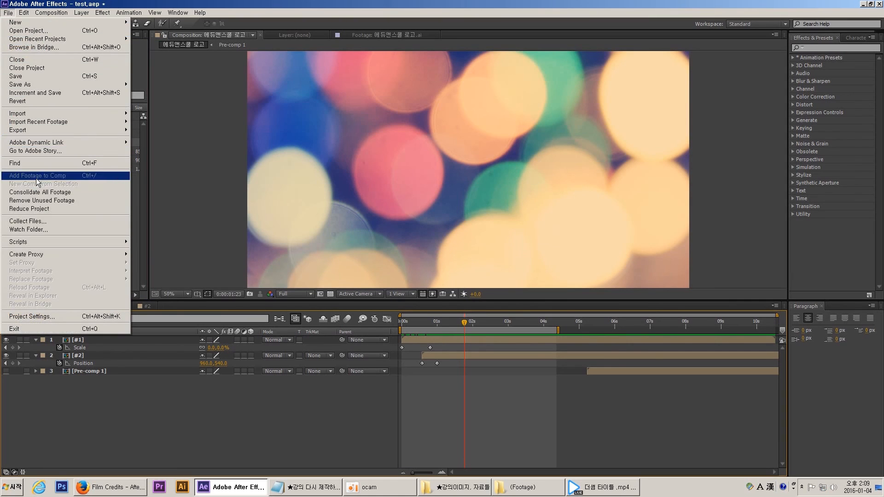
left_click(28, 221)
left_click(465, 253)
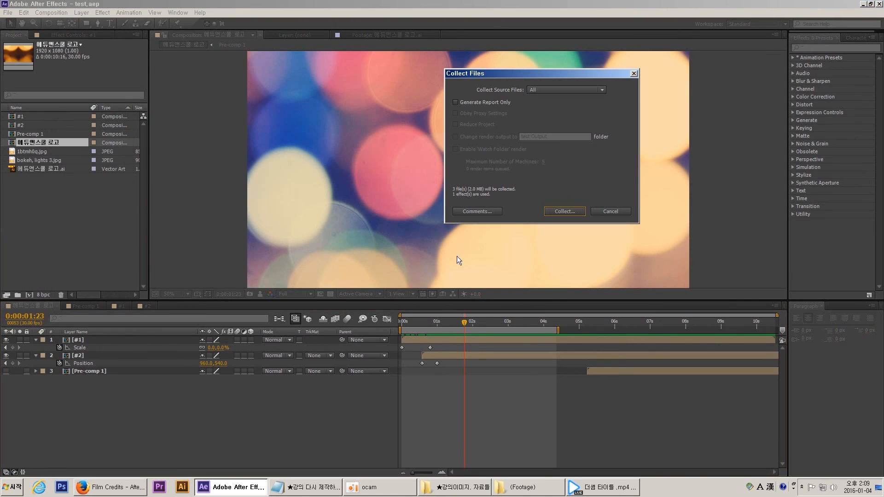
left_click(560, 212)
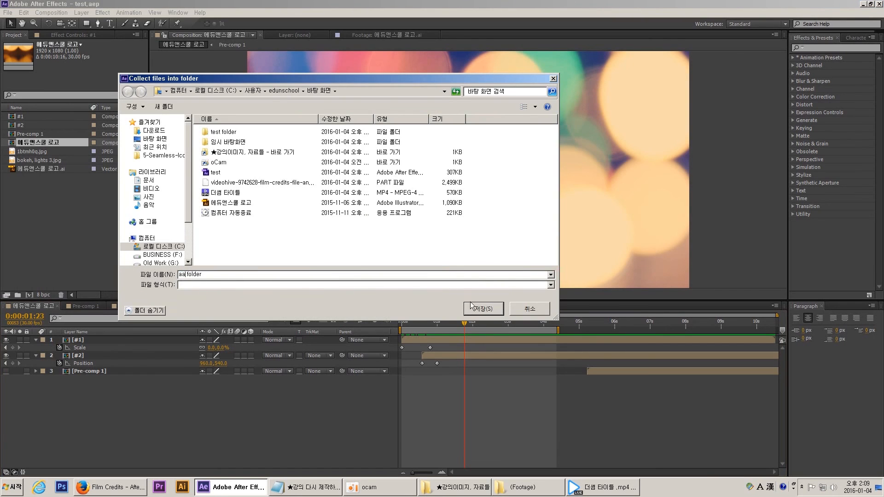
left_click(484, 309)
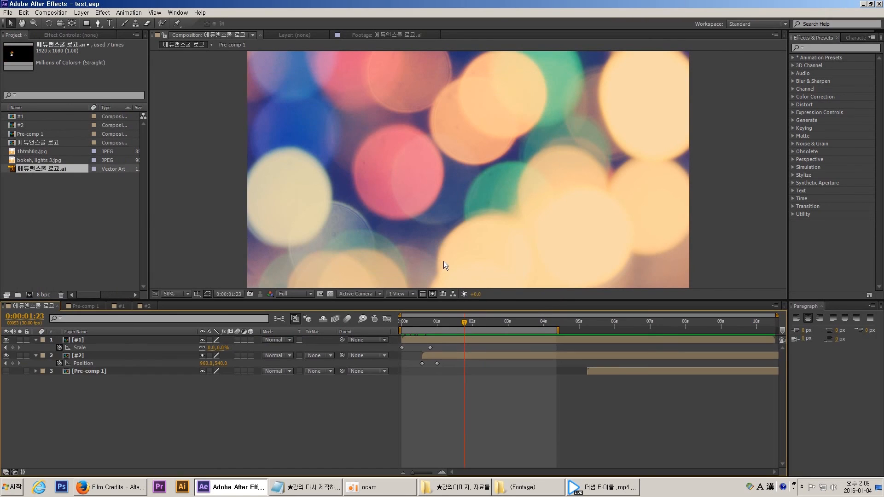
Show the desktop and move aaa folder directly below test folder
key("super+d")
left_click(40, 391)
left_click_drag(18, 355, 401, 204)
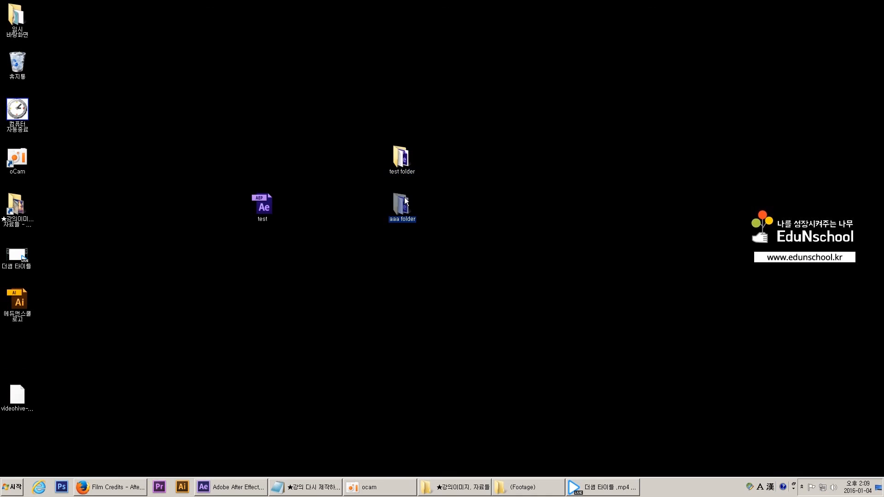
Examine the collected files in the (Footage) subfolder of aaa folder and close the folder window
double_click(402, 204)
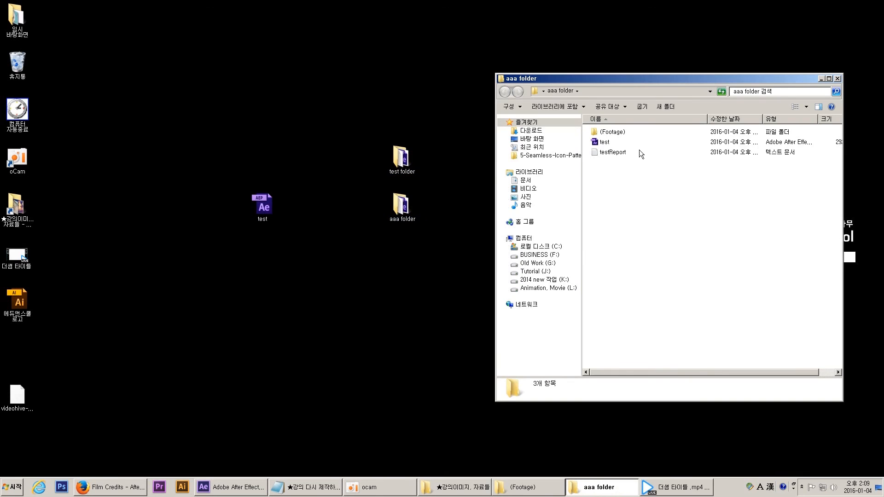
double_click(618, 133)
left_click_drag(754, 203, 598, 140)
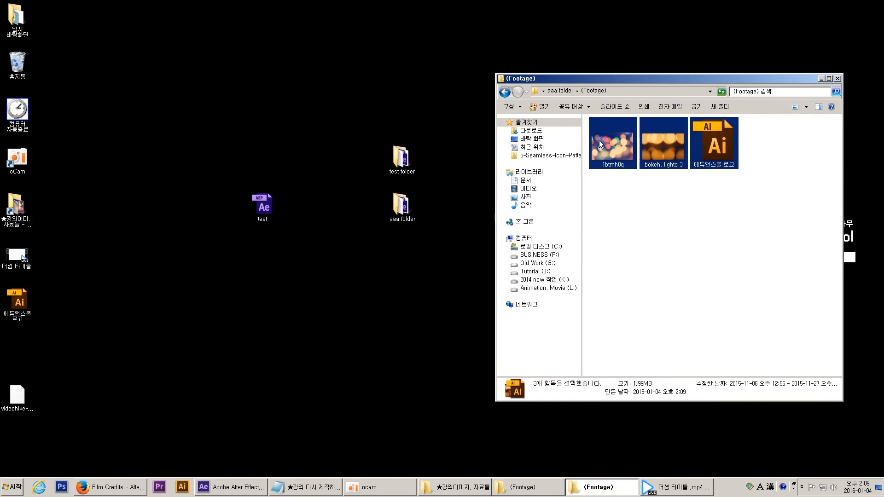
key("alt+F4")
Compare the sizes of test folder and aaa folder in their properties, and move both folders higher up on the desktop
right_click(397, 171)
left_click(451, 380)
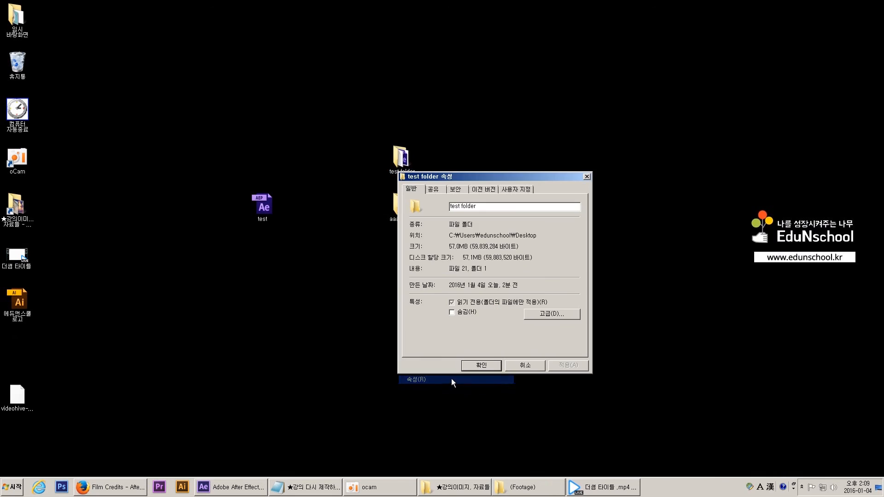
left_click_drag(446, 178, 519, 158)
right_click(402, 216)
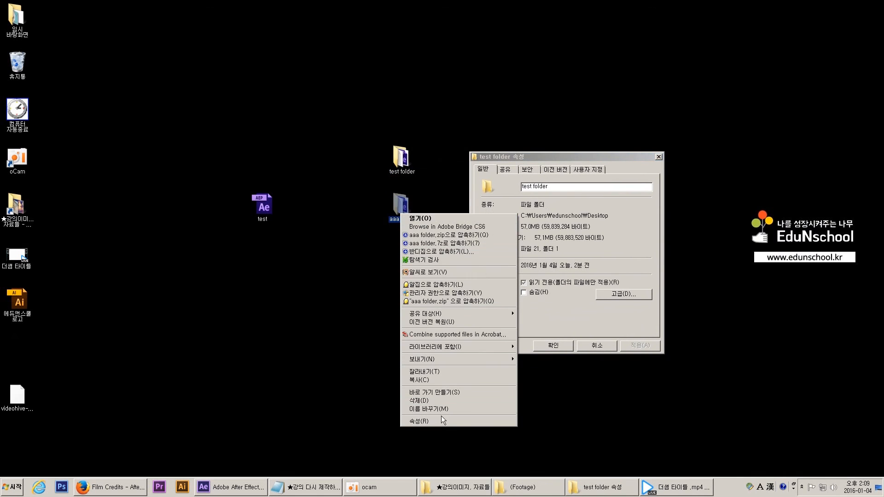
left_click(441, 416)
left_click_drag(523, 221, 370, 239)
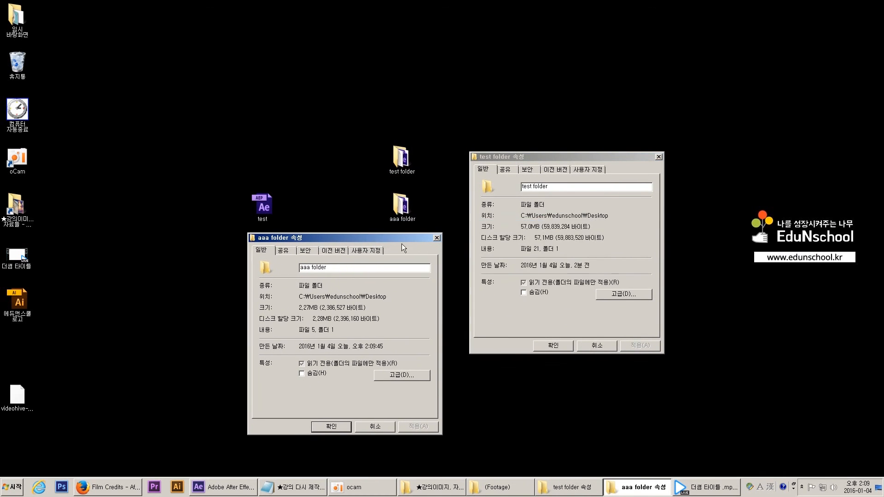
left_click(436, 238)
left_click(659, 157)
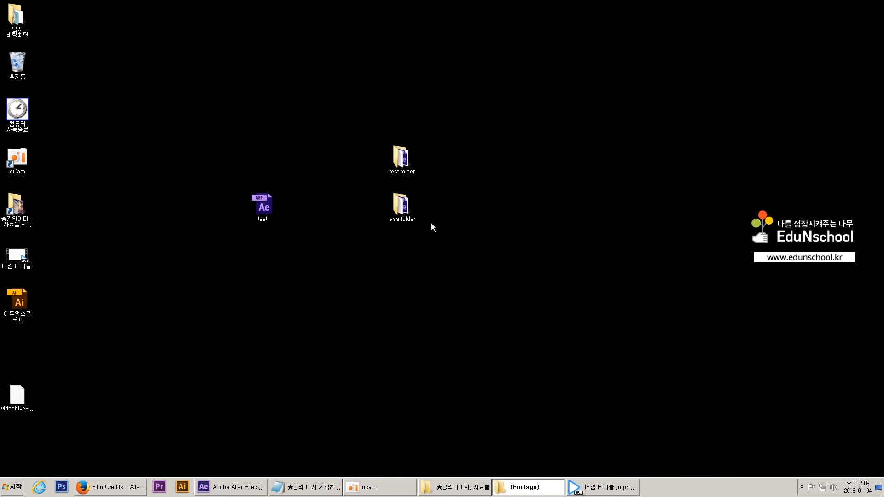
left_click_drag(431, 227, 553, 151)
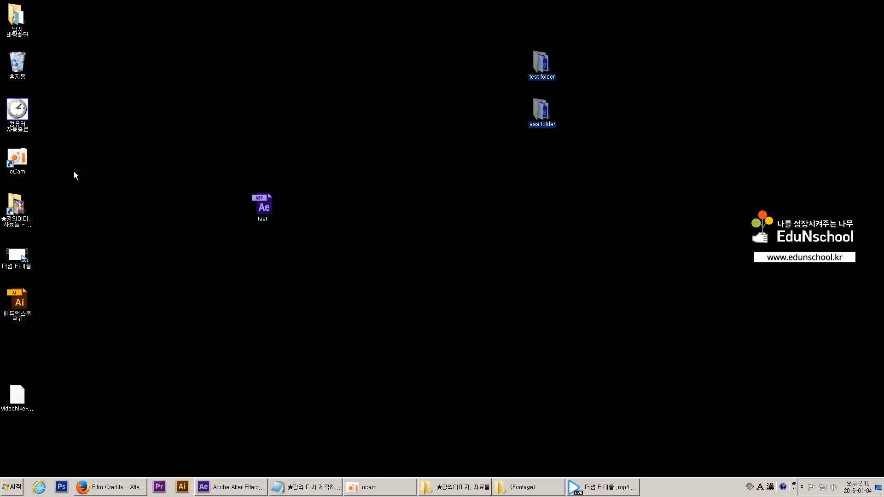
Switch back to After Effects, locate the Reduce Project command again, and scrub the 에듀앤스쿨 로고 timeline to 0:00:02:17
left_click(234, 487)
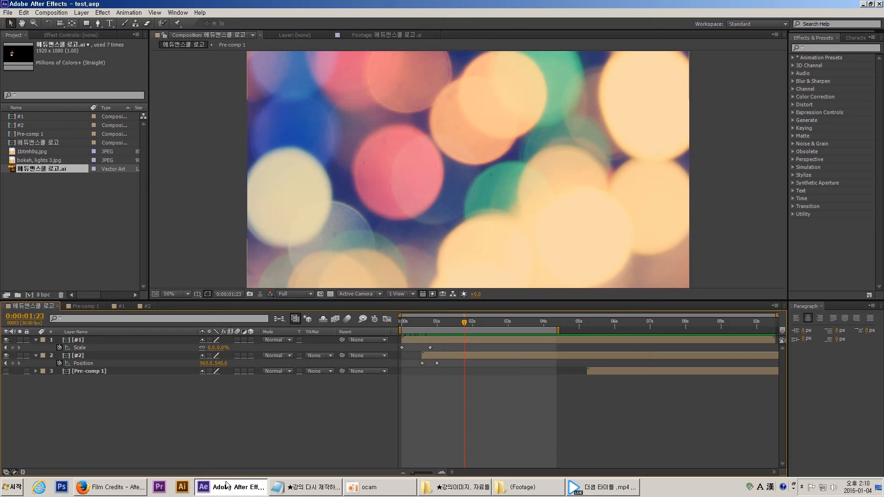
left_click(8, 12)
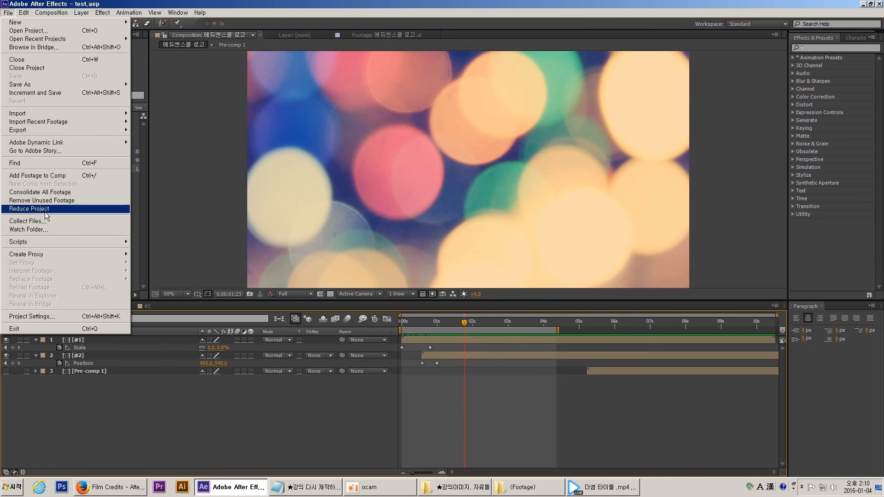
left_click(407, 367)
left_click_drag(436, 325, 488, 321)
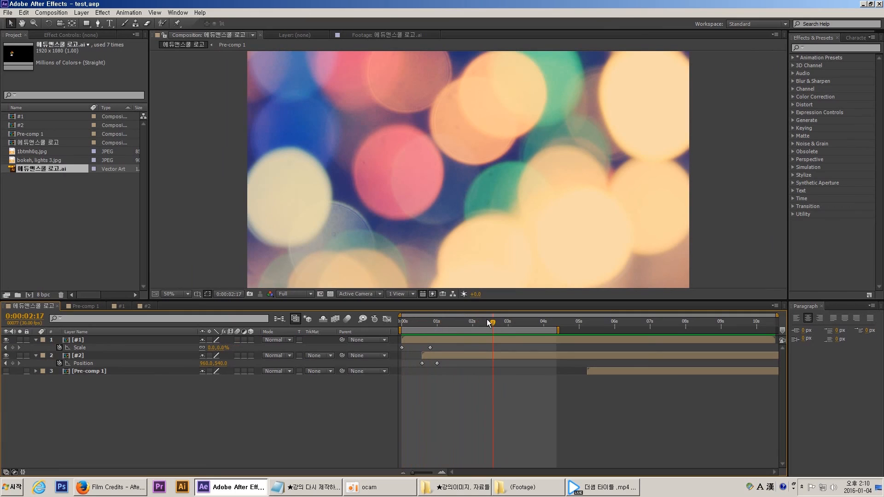